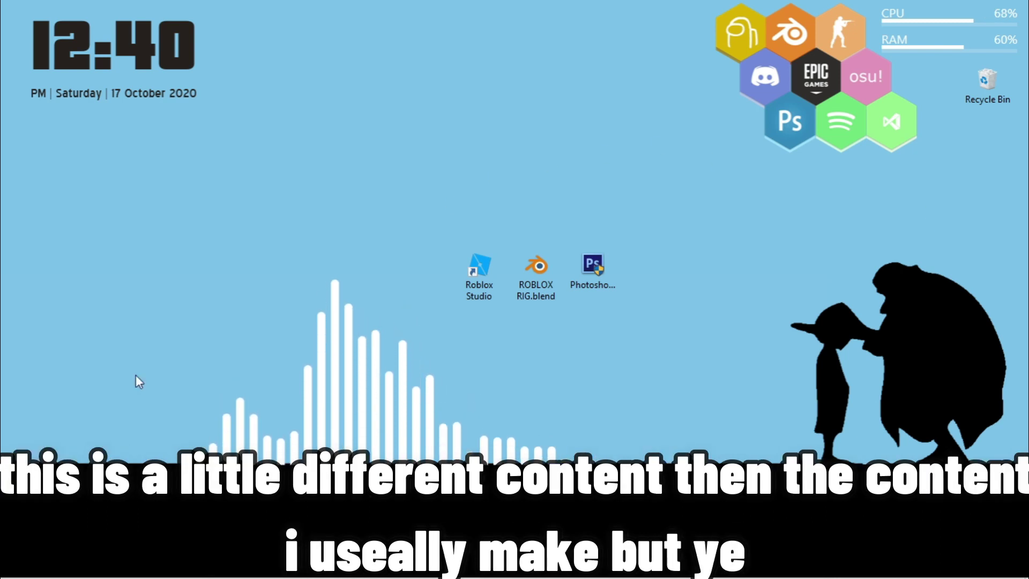
- Launch the web browser from its taskbar icon
click(209, 567)
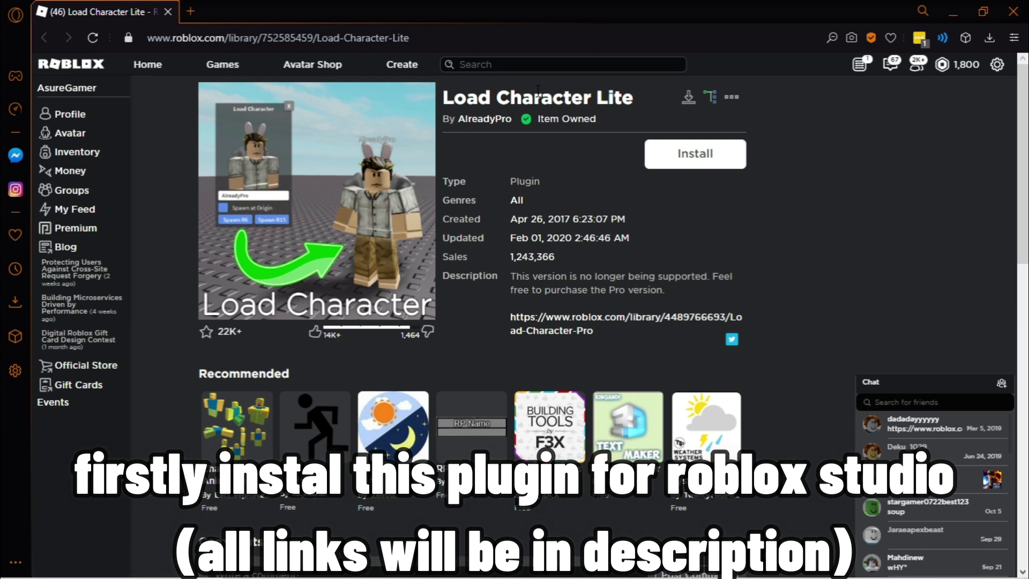
- Install the Load Character Lite plugin into Roblox Studio from its library page
click(720, 160)
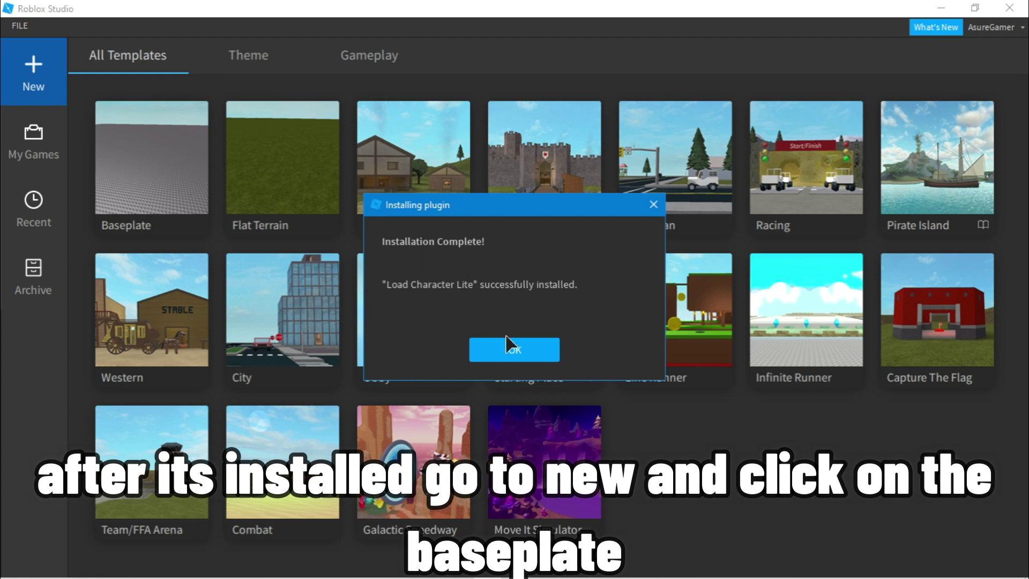
- Acknowledge the Load Character Lite installation-complete notice in Roblox Studio
click(507, 346)
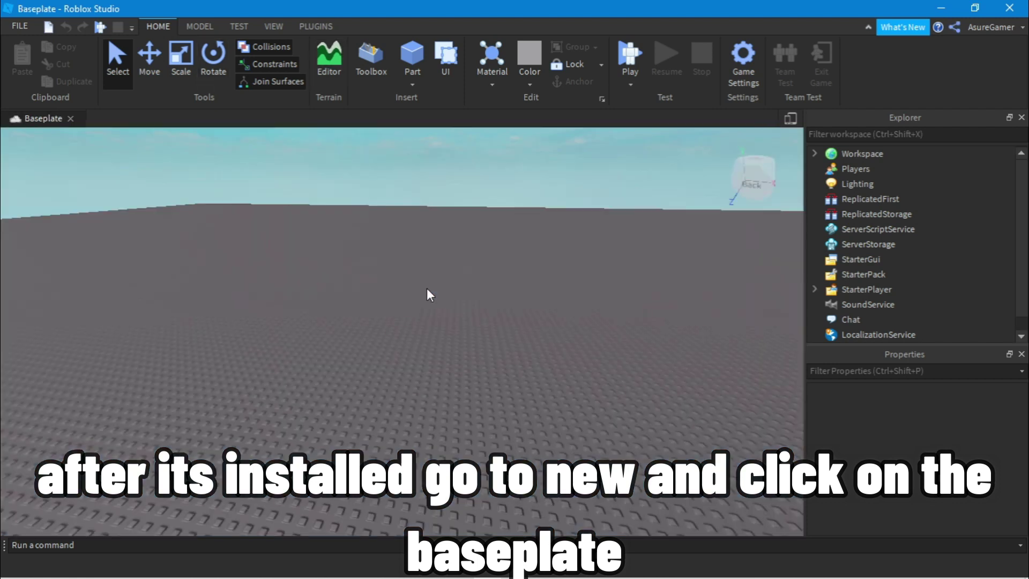
- Spawn your avatar as an R6 character with the Load Character plugin using your username
click(315, 27)
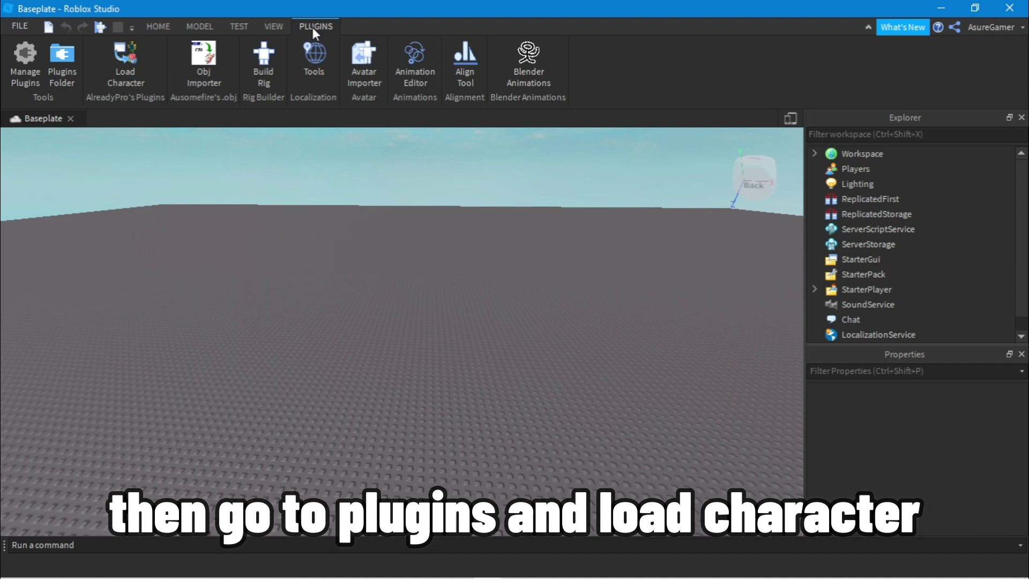
click(135, 78)
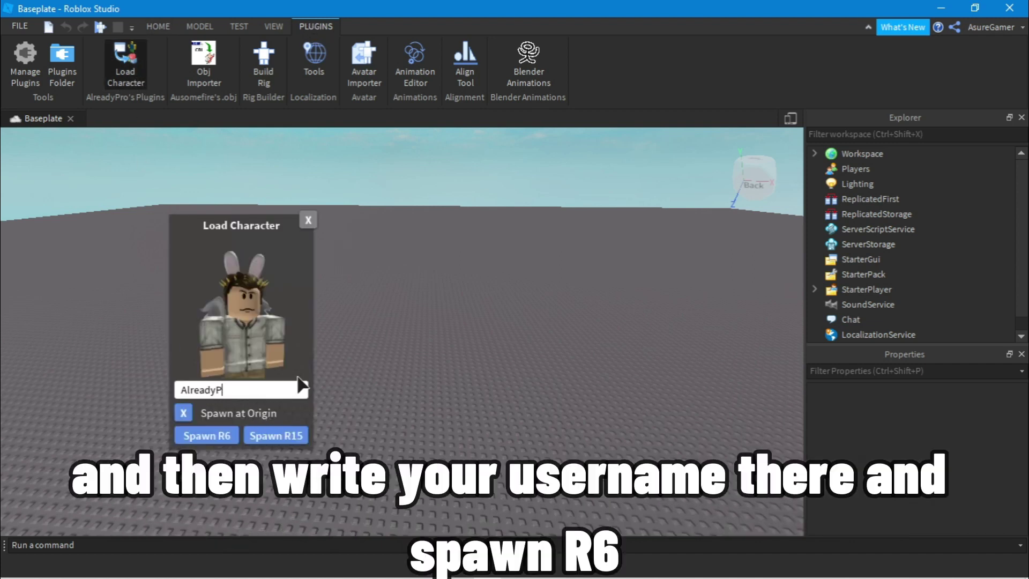
key(BackSpace)
key(BackSpace)
key(BackSpace)
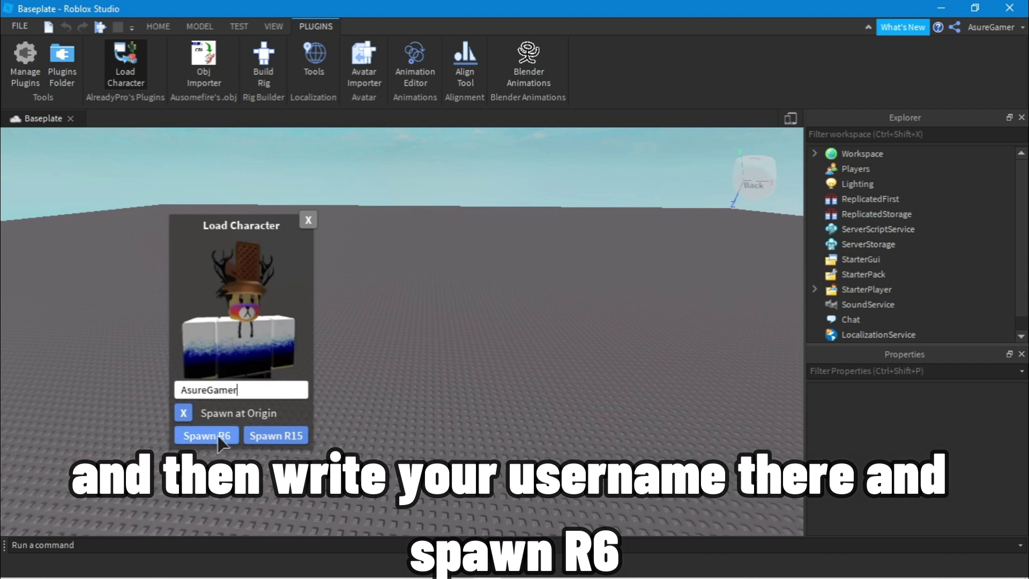
right_drag(548, 336, 548, 336)
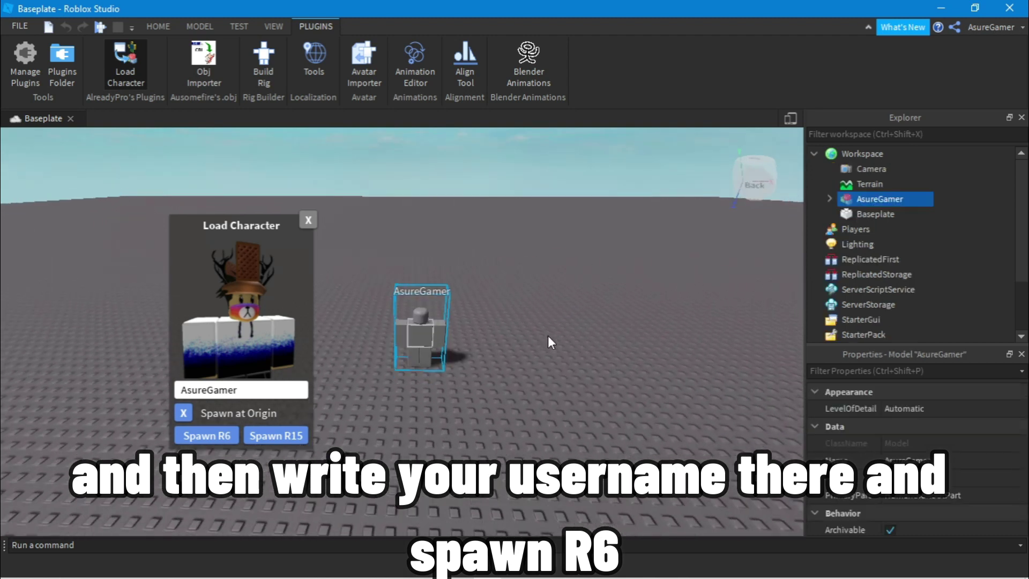
key(f)
right_drag(493, 307, 493, 307)
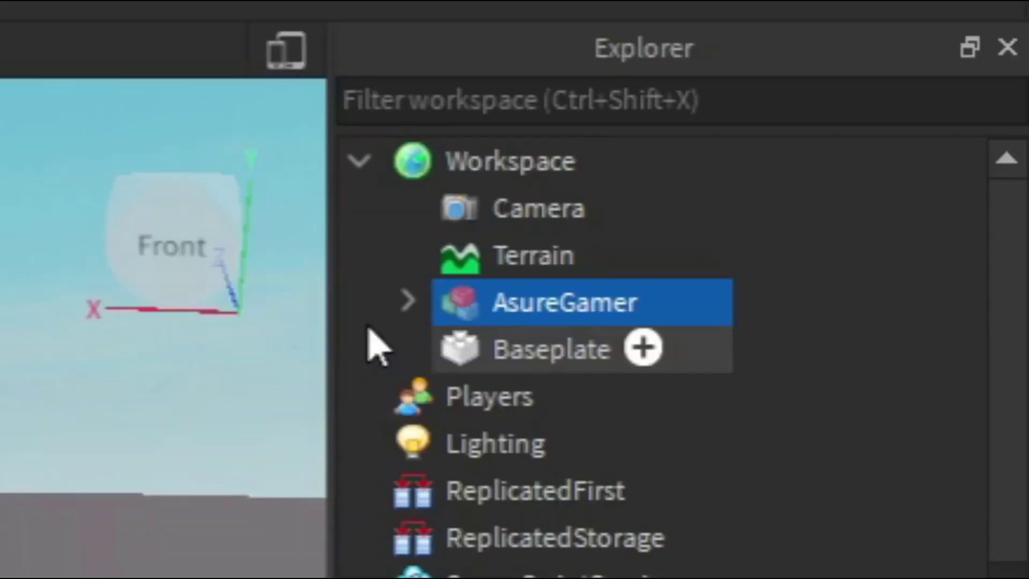
- Export the avatar model with Export Selection, browsing to the Desktop as the location
click(830, 198)
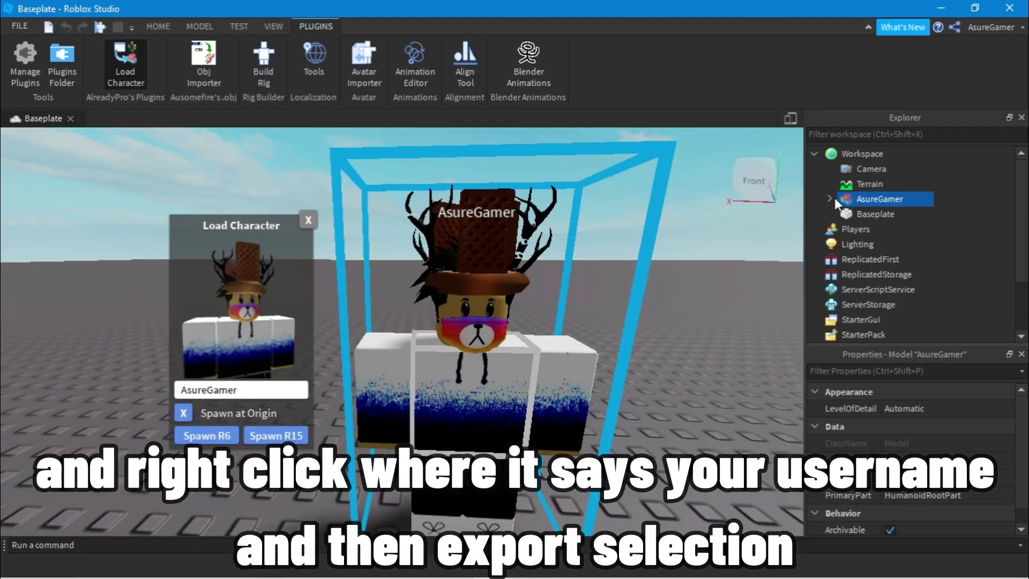
right_click(835, 198)
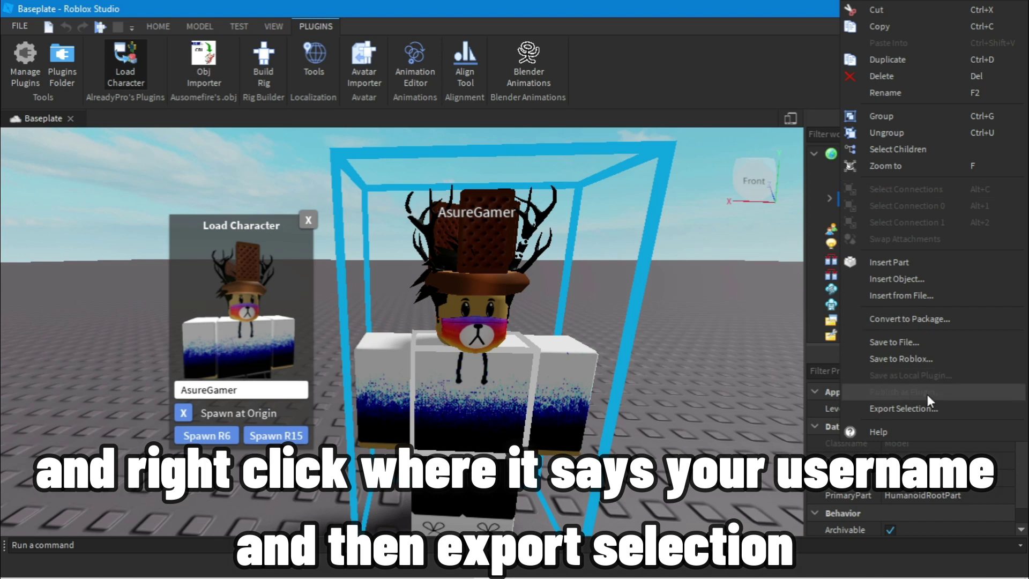
click(935, 407)
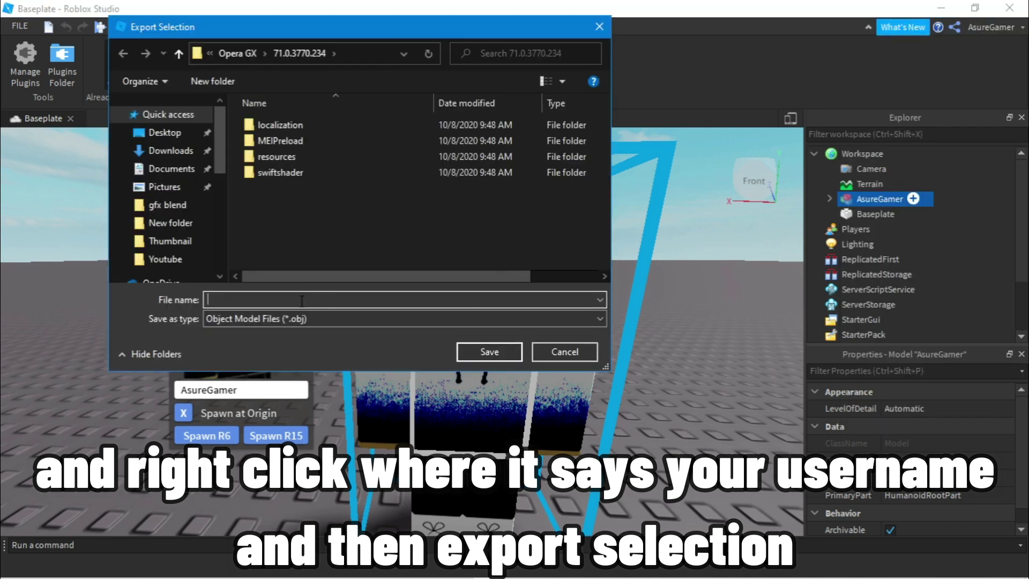
scroll(193, 241, down, 2)
scroll(182, 249, down, 1)
scroll(161, 247, down, 1)
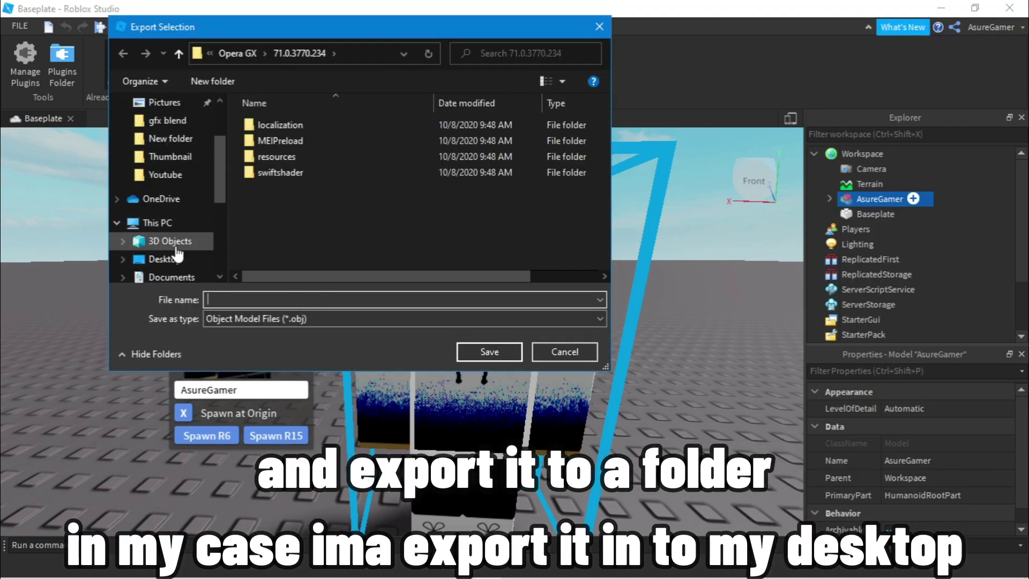
click(164, 259)
- Create a username-named Desktop folder and save the avatar OBJ inside it
right_click(354, 174)
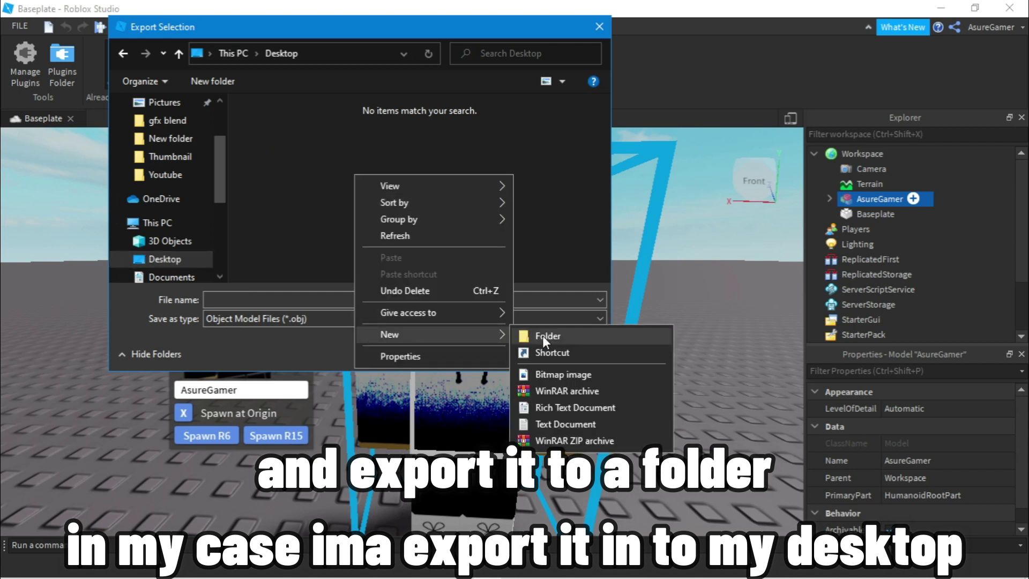
mouse_move(431, 333)
click(543, 336)
text(D)
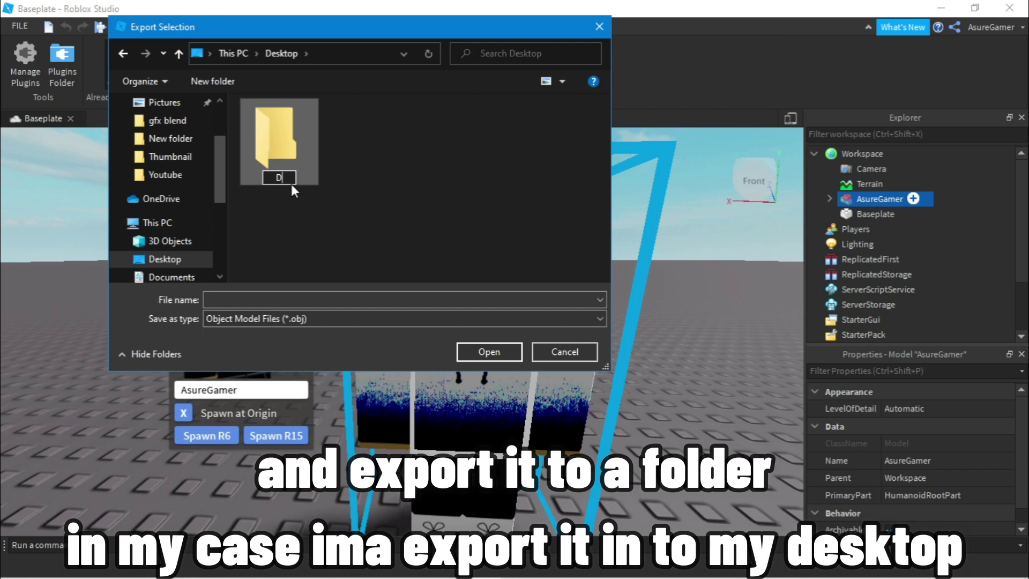
text(sureGamer)
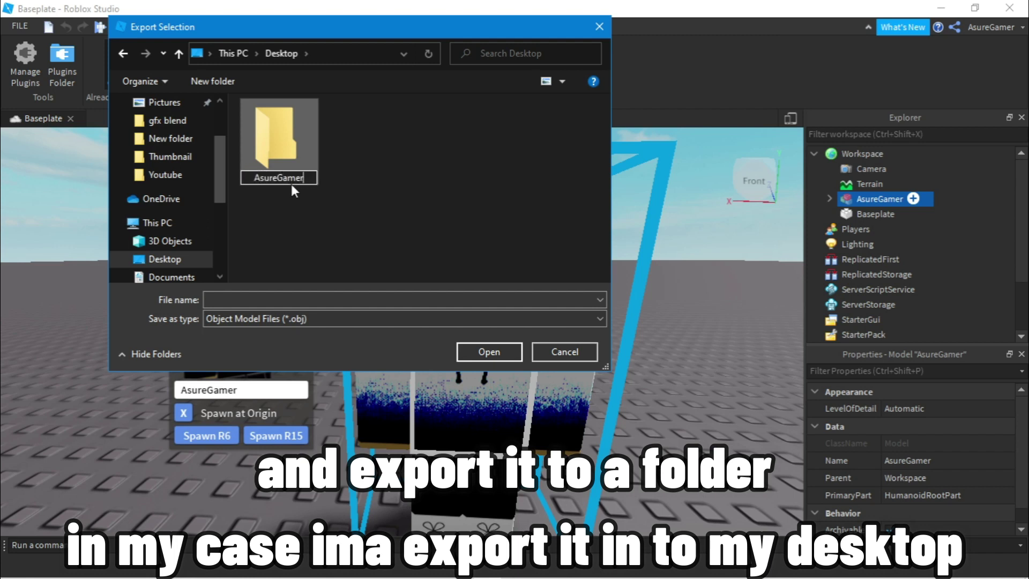
double_click(278, 129)
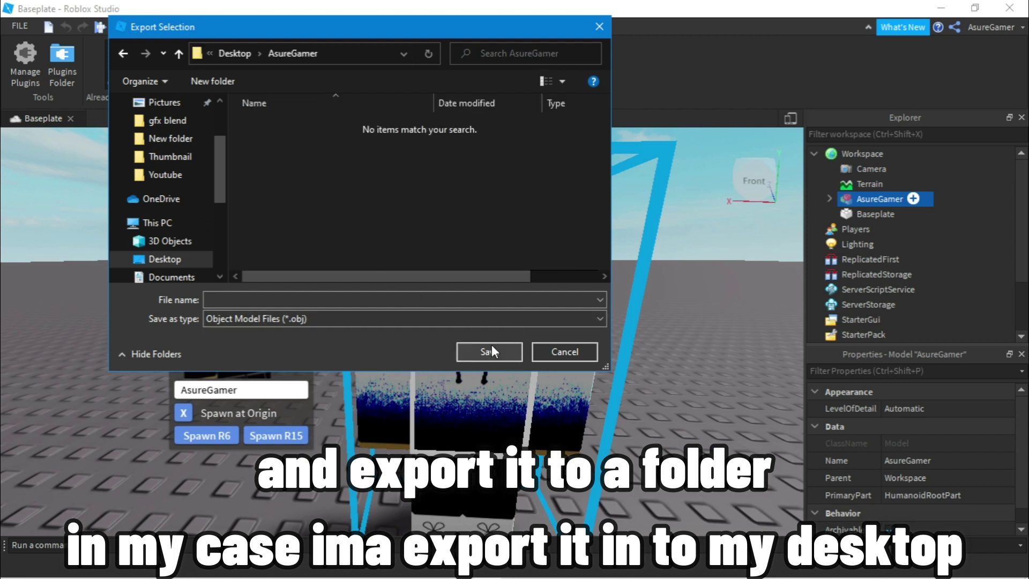
click(472, 306)
text(AsureGamer)
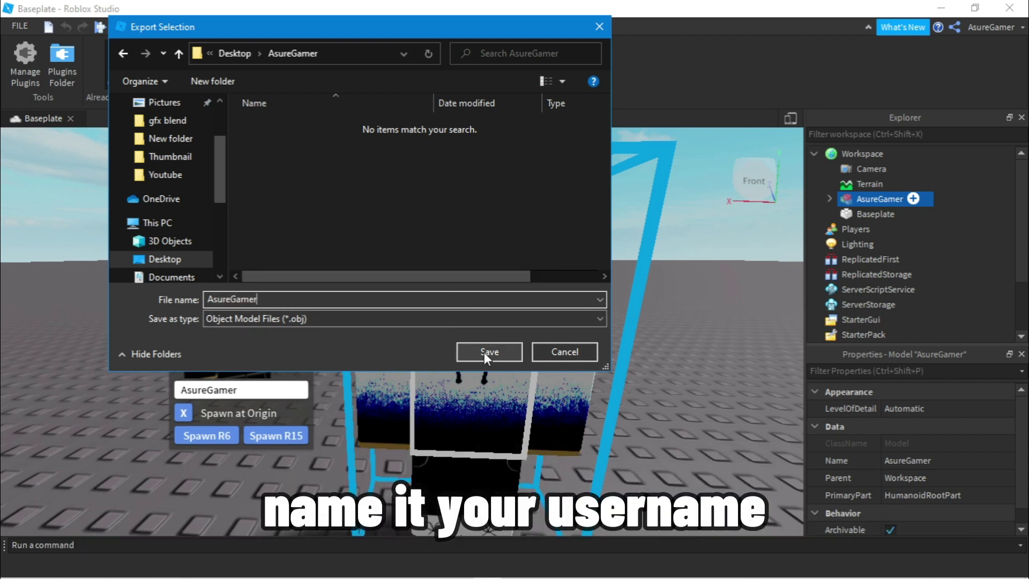
click(485, 352)
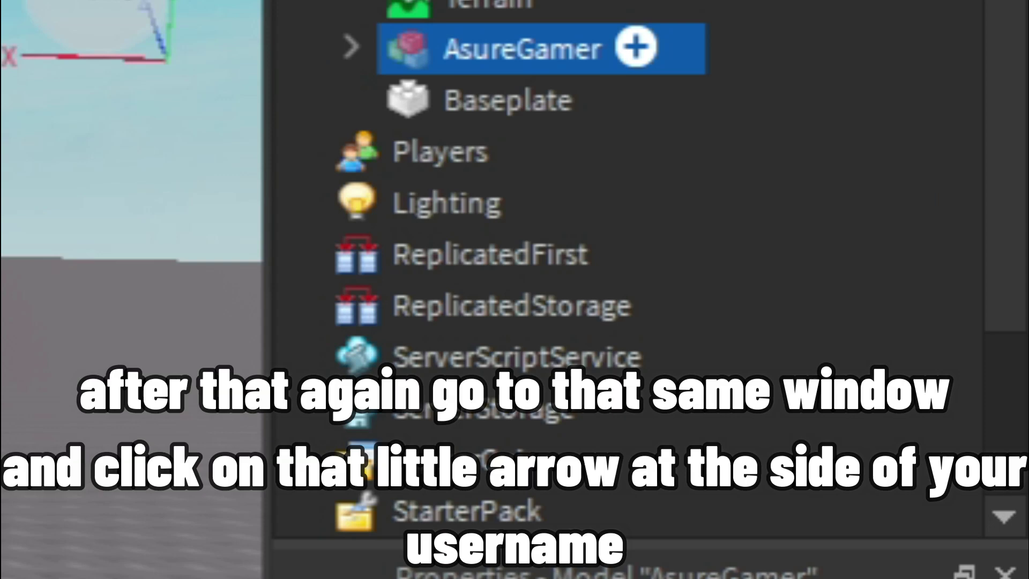
- Delete Body Colors, Pants, Shirt and Humanoid from the avatar model
click(352, 48)
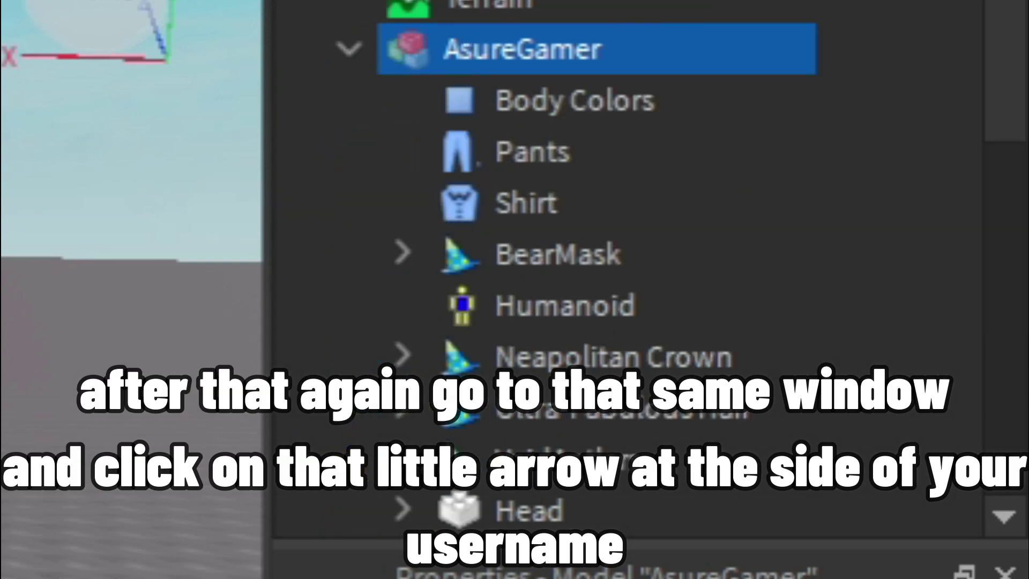
click(587, 96)
key(Delete)
click(538, 109)
key(Delete)
click(521, 105)
key(Delete)
click(536, 158)
key(Delete)
- Delete the Head, HumanoidRootPart, arms and legs, leaving the four hats and Torso
click(528, 316)
key(Delete)
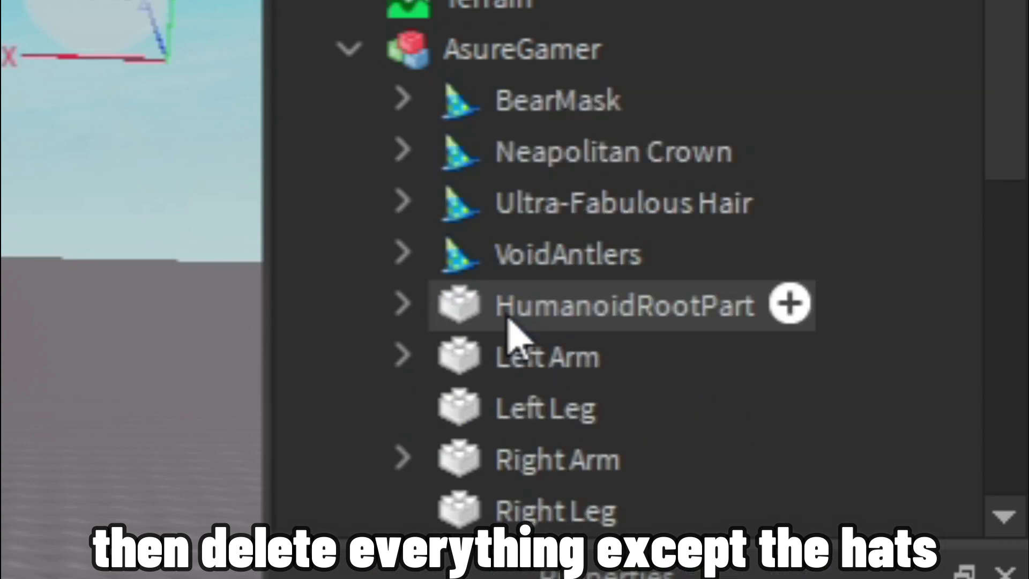
click(508, 321)
key(Delete)
key(Delete)
click(509, 320)
key(Delete)
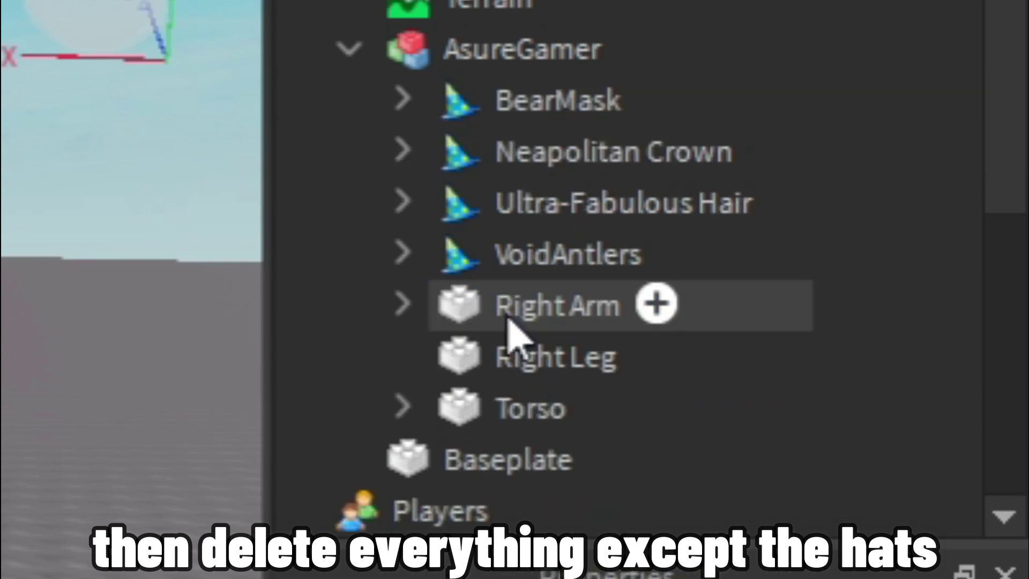
click(508, 321)
key(Delete)
key(Delete)
click(508, 320)
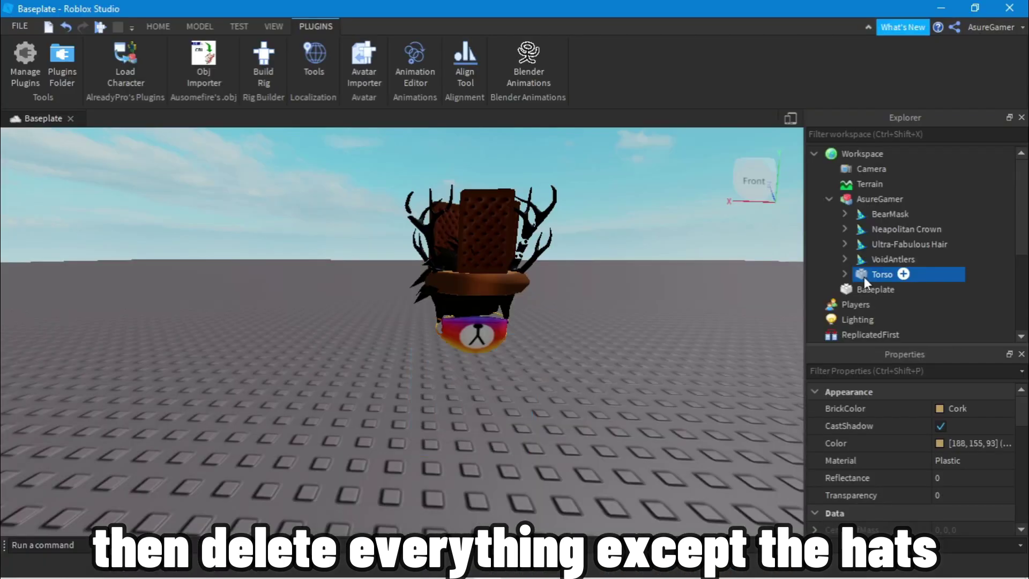
key(Delete)
- Export the hats-only model as an OBJ named with the username plus HATS
click(830, 199)
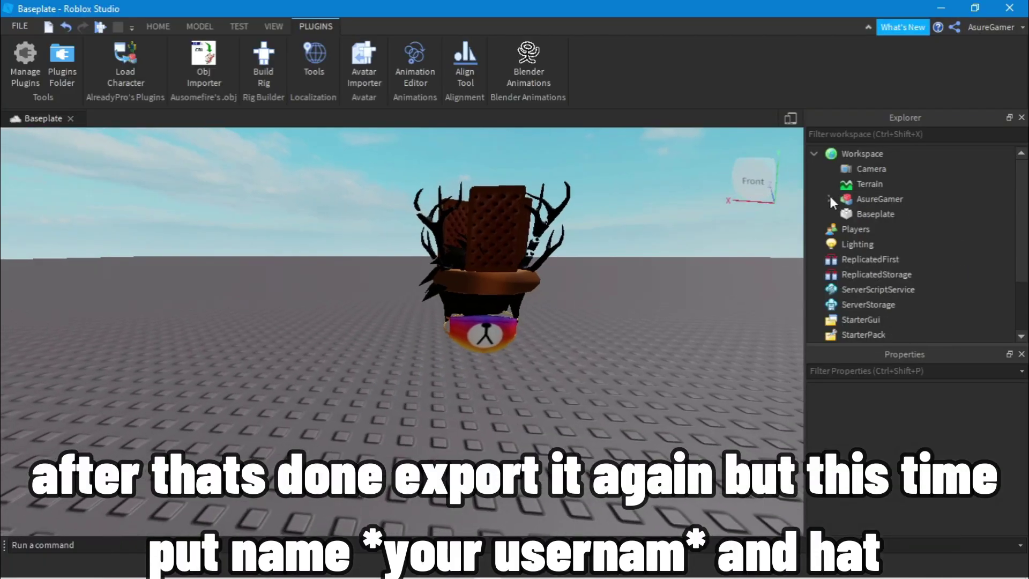
right_click(842, 199)
click(883, 408)
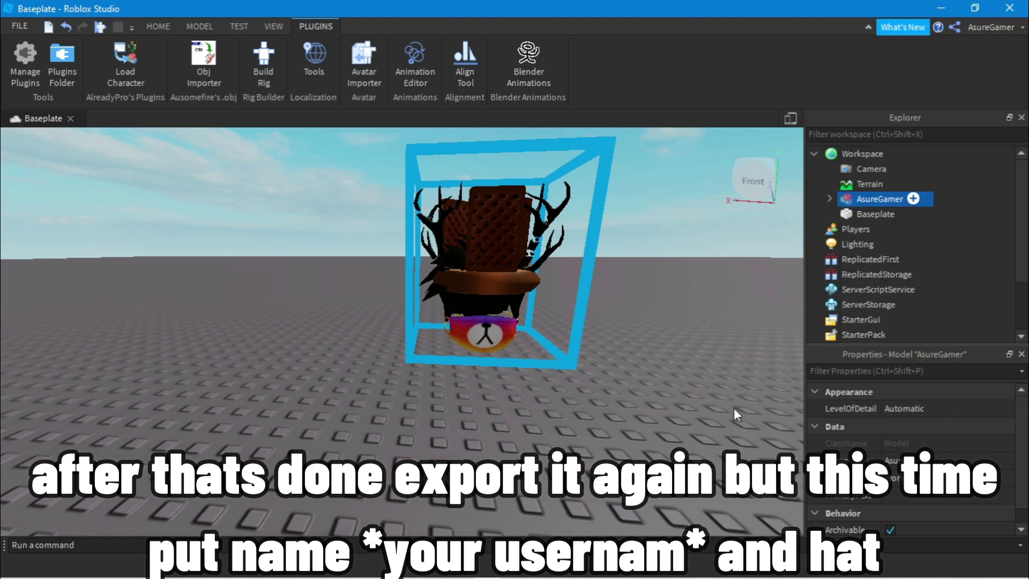
text(Asu)
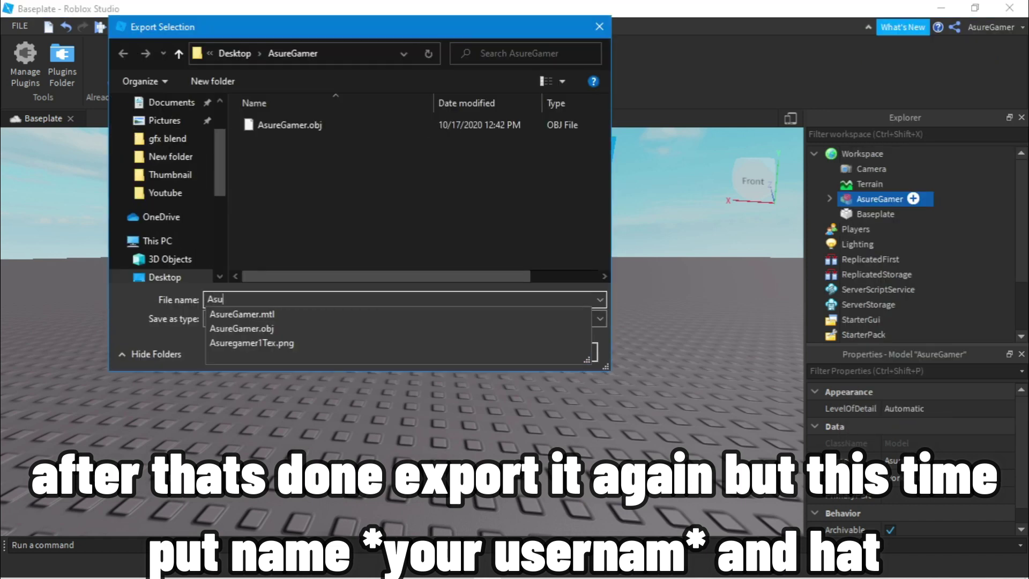
text(r)
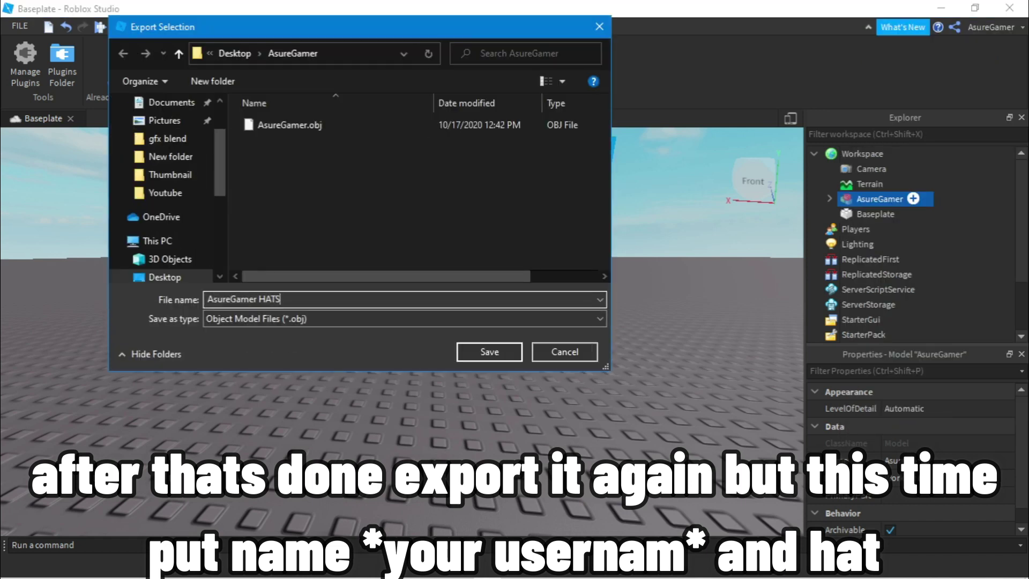
click(496, 355)
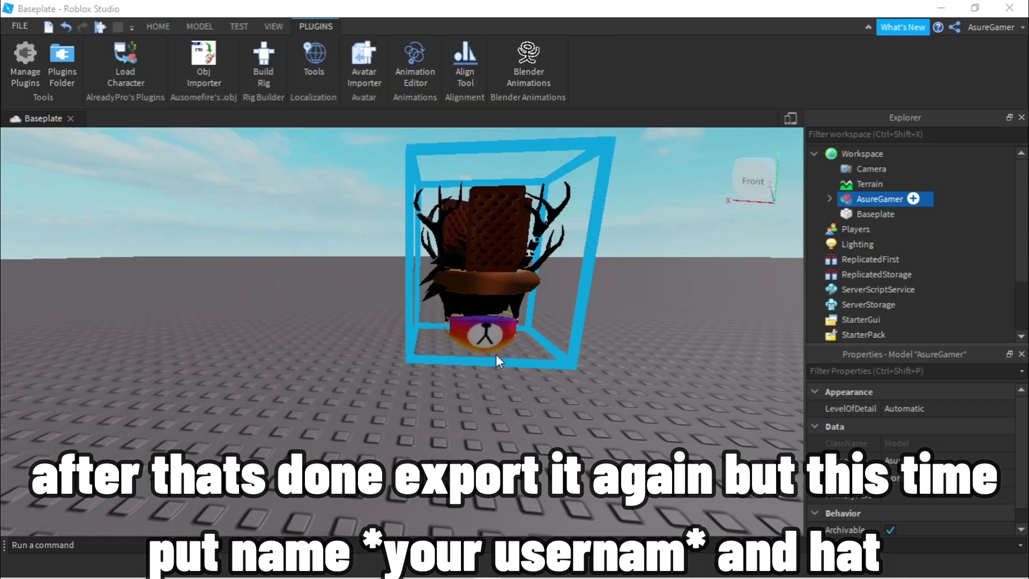
- Close Roblox Studio without saving the Baseplate place, and close the browser
click(1017, 11)
click(503, 312)
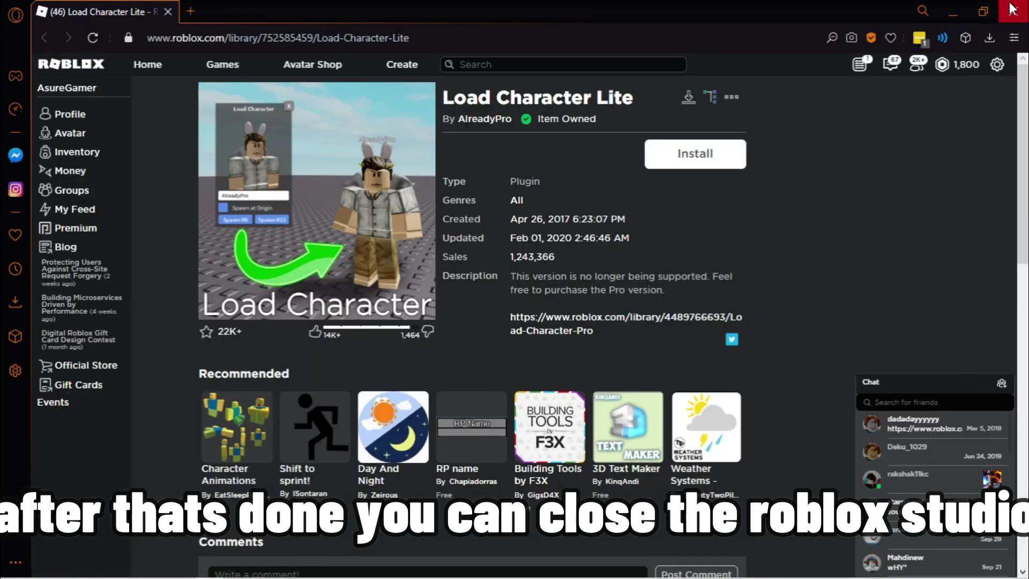
click(1012, 9)
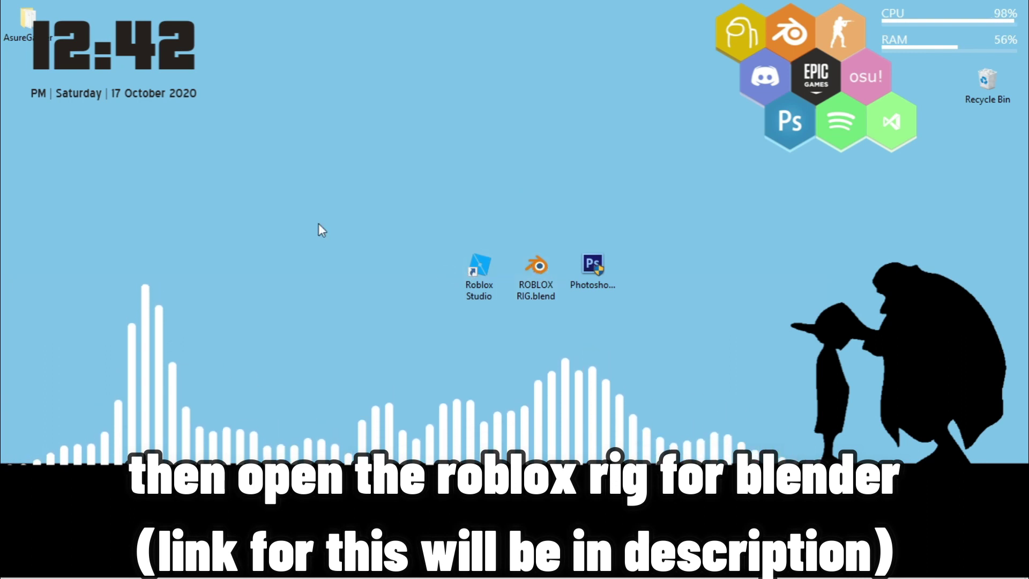
- Move the export folder beside the desktop icons and open ROBLOX RIG.blend in Blender
mouse_move(27, 18)
mouse_down()
mouse_move(419, 211)
mouse_move(337, 246)
mouse_move(416, 280)
mouse_up()
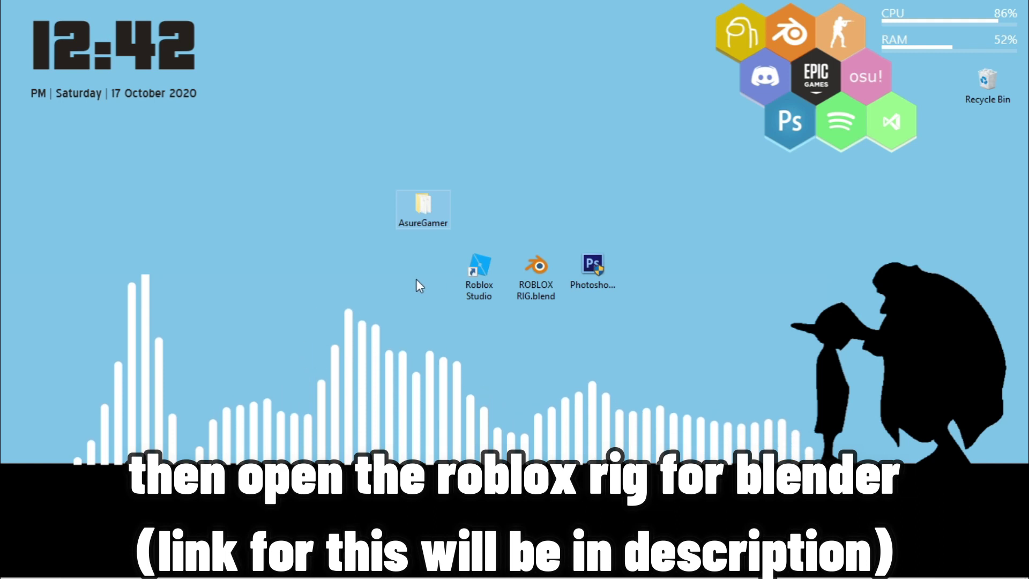
drag(423, 207, 422, 298)
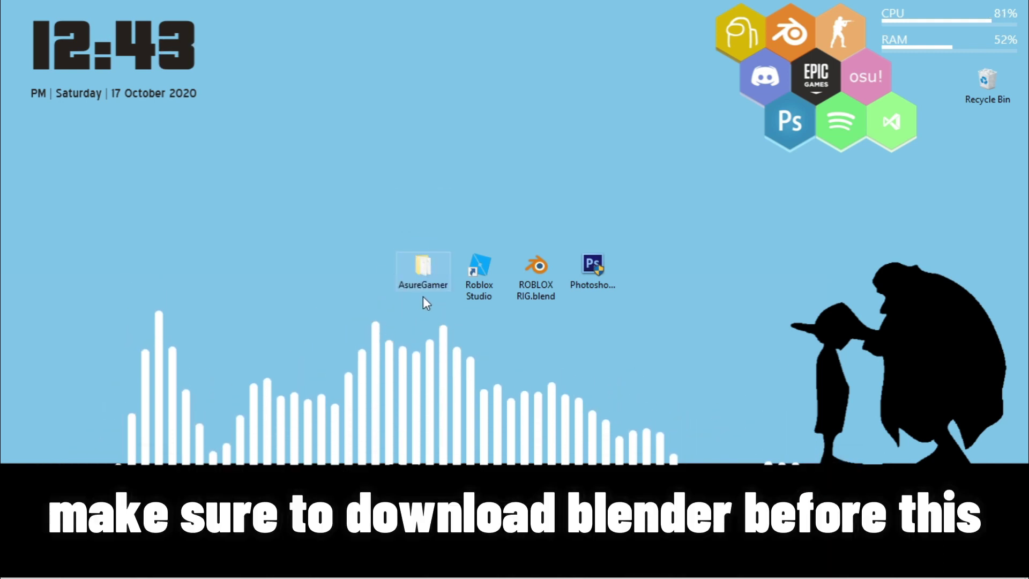
click(538, 270)
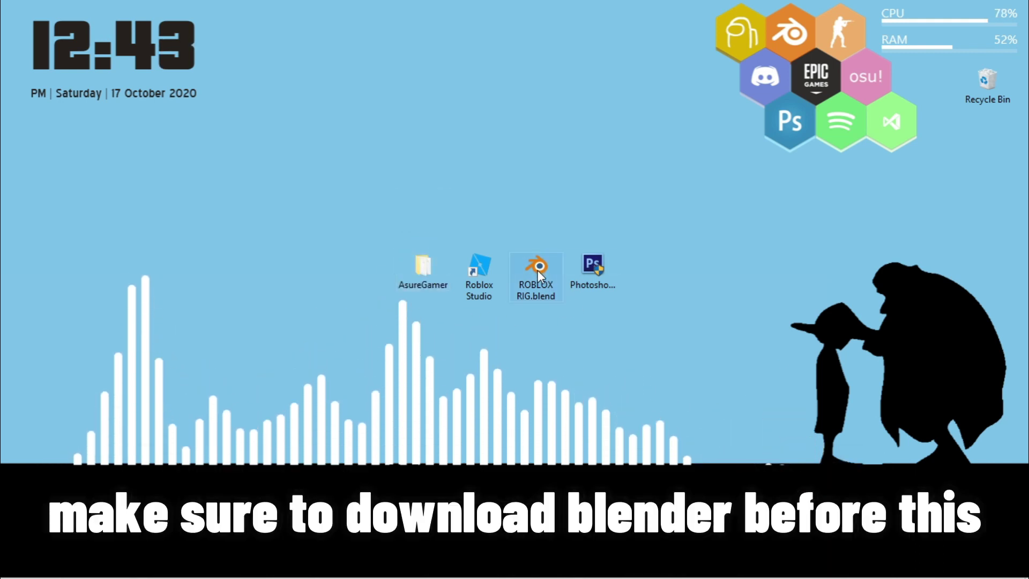
double_click(538, 270)
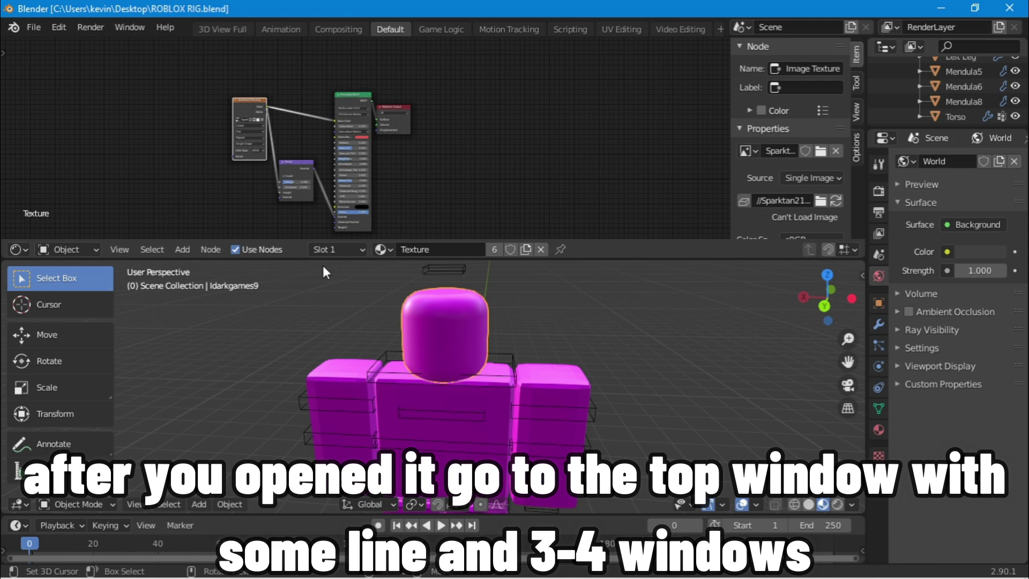
- Pan and zoom the shader editor onto the Sparktan21Tex.png Image Texture node
click(301, 130)
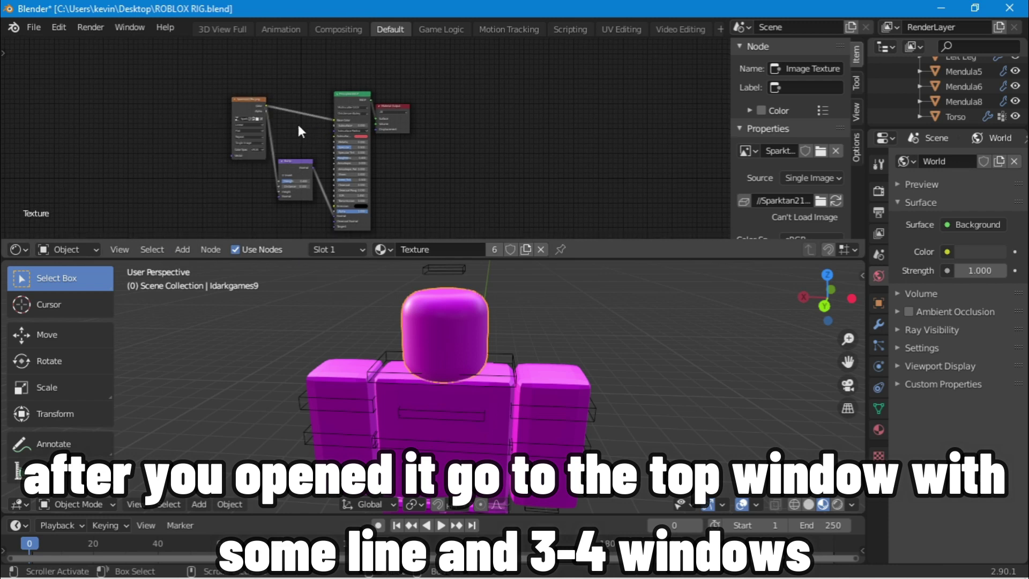
middle_drag(348, 133, 385, 145)
scroll(304, 140, up, 3)
scroll(97, 91, up, 3)
mouse_move(223, 156)
middle_down()
mouse_move(248, 138)
mouse_move(518, 146)
middle_up()
scroll(510, 144, down, 2)
scroll(370, 129, down, 1)
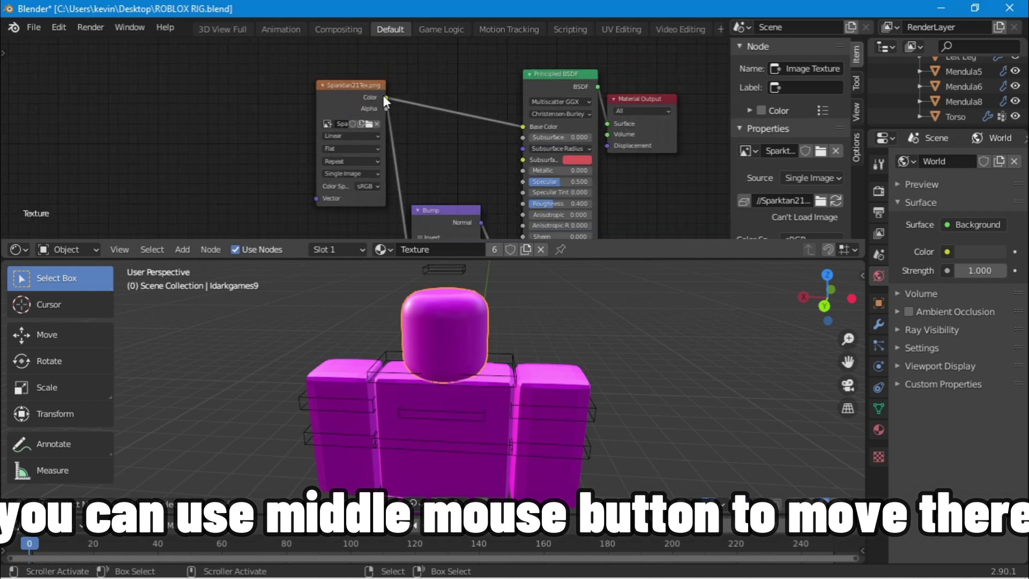
scroll(332, 69, up, 1)
scroll(292, 42, up, 1)
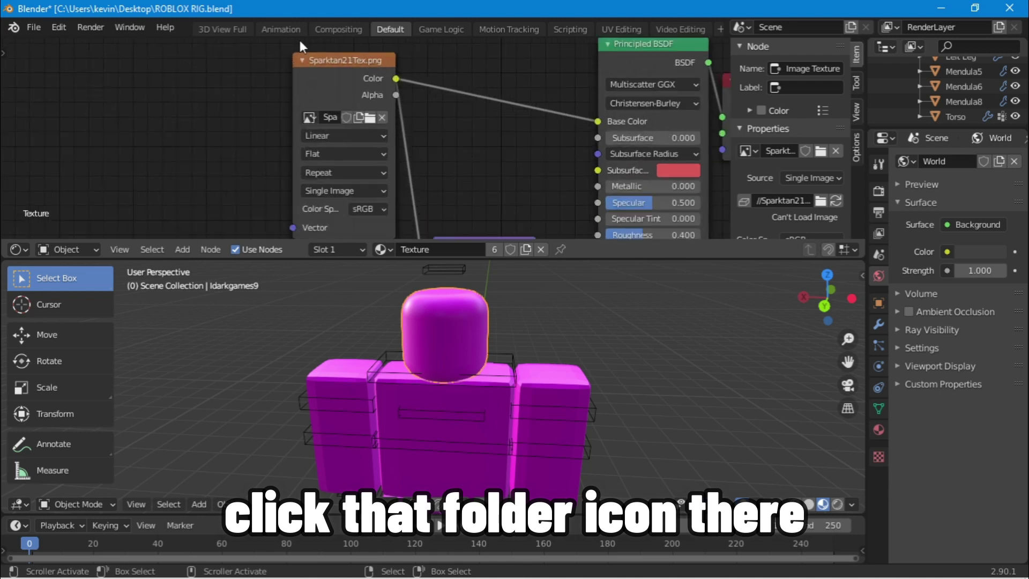
- Load Asuregamer1Tex.png from the export folder into the rig's Image Texture node
click(370, 118)
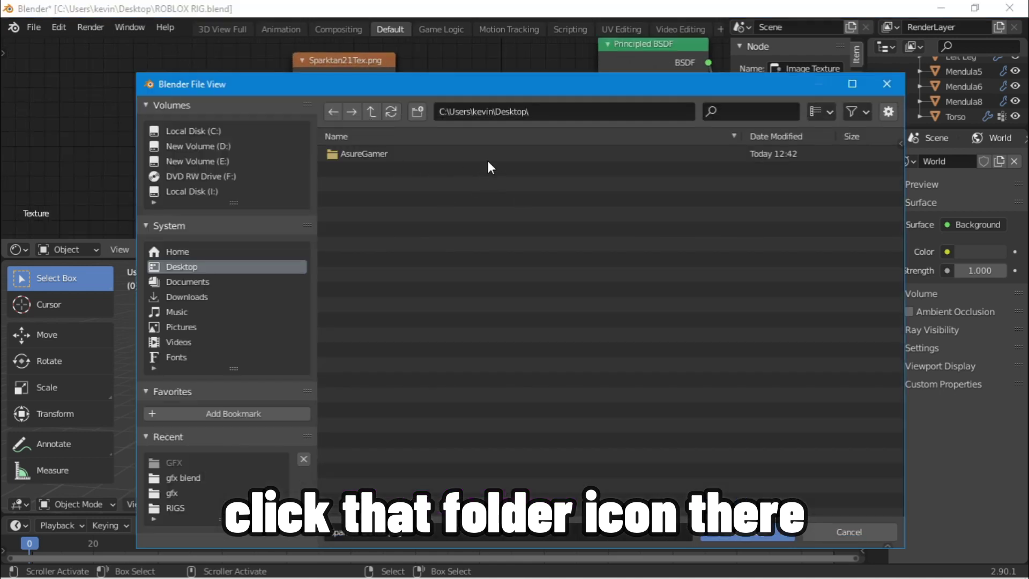
click(488, 162)
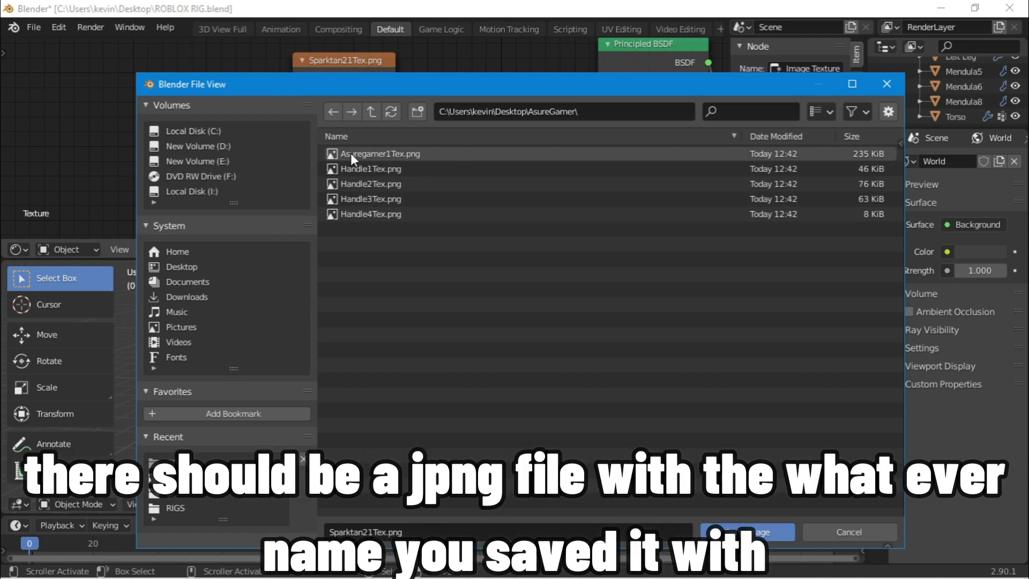
click(391, 156)
double_click(386, 156)
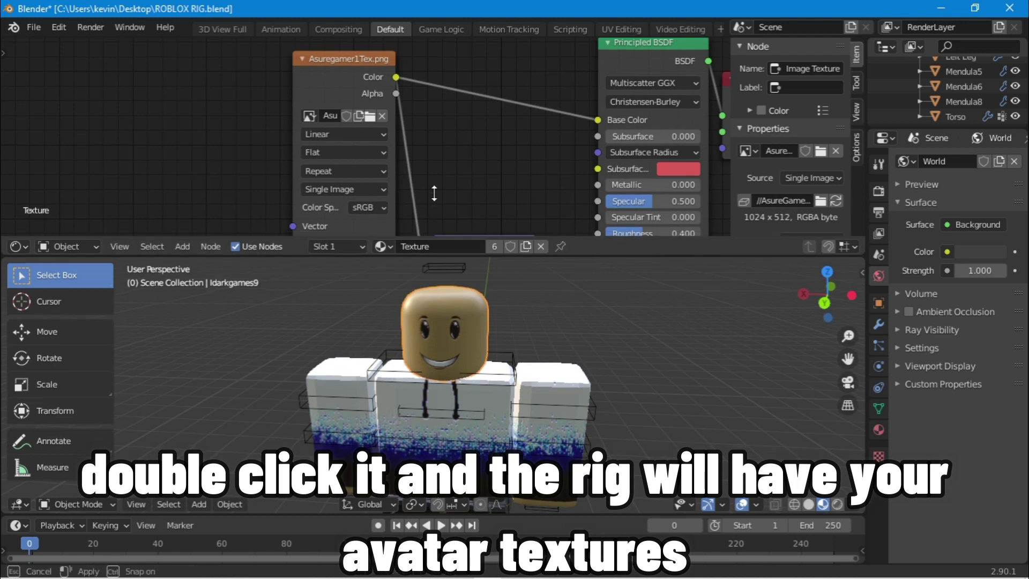
- Collapse the node editor and fly the 3D view to a front view of the rig
drag(412, 258, 244, 57)
key(shift+grave)
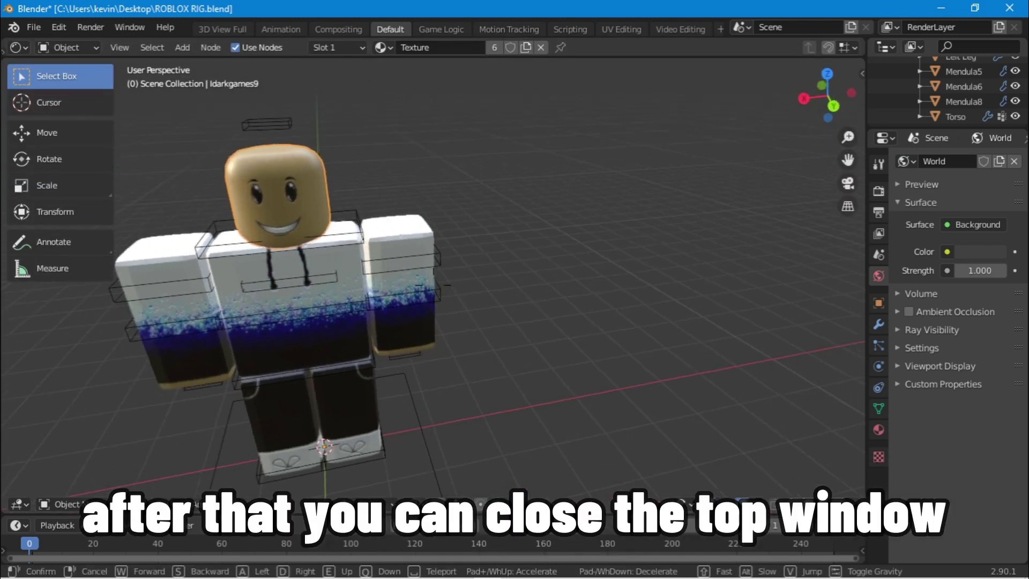
click(433, 285)
- Import AsureGamer HATS.obj from the AsureGamer folder as a Wavefront OBJ model
click(37, 31)
mouse_move(56, 231)
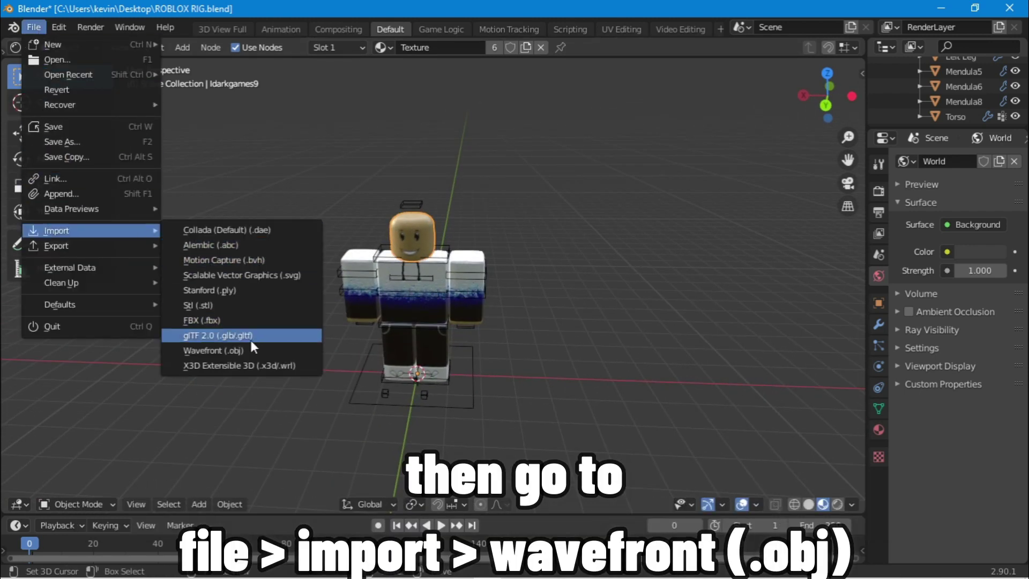
click(234, 352)
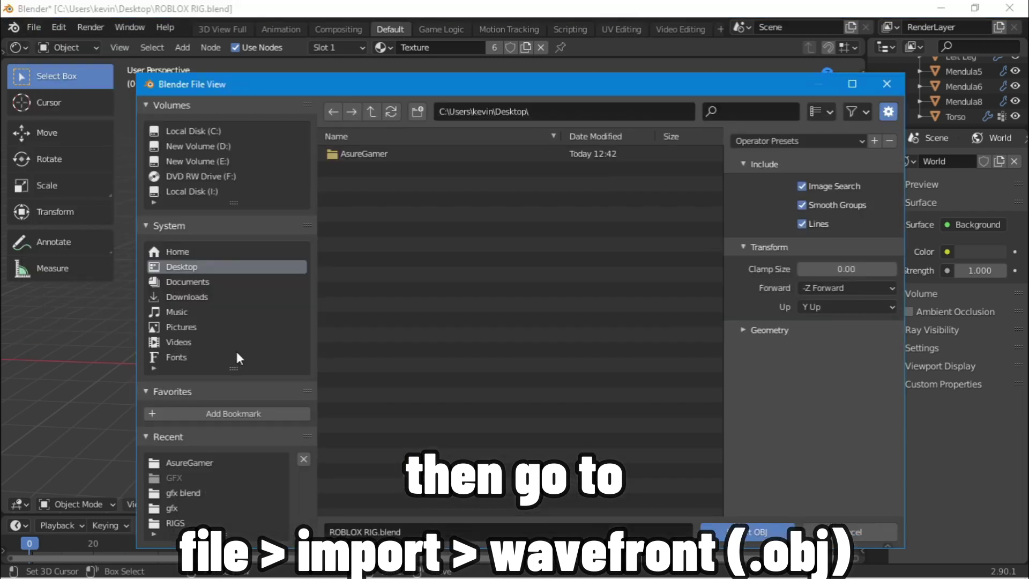
double_click(384, 156)
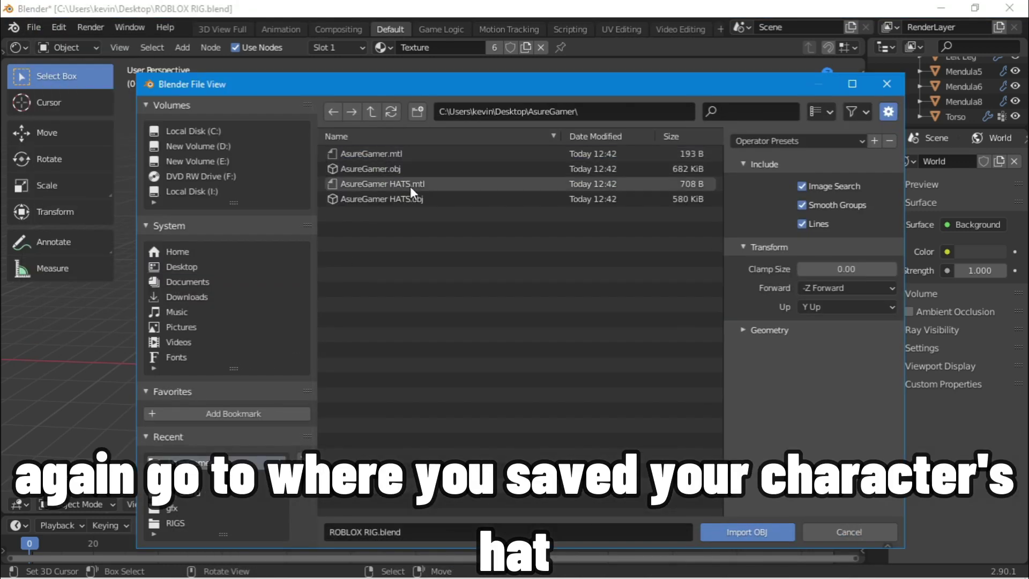
double_click(410, 196)
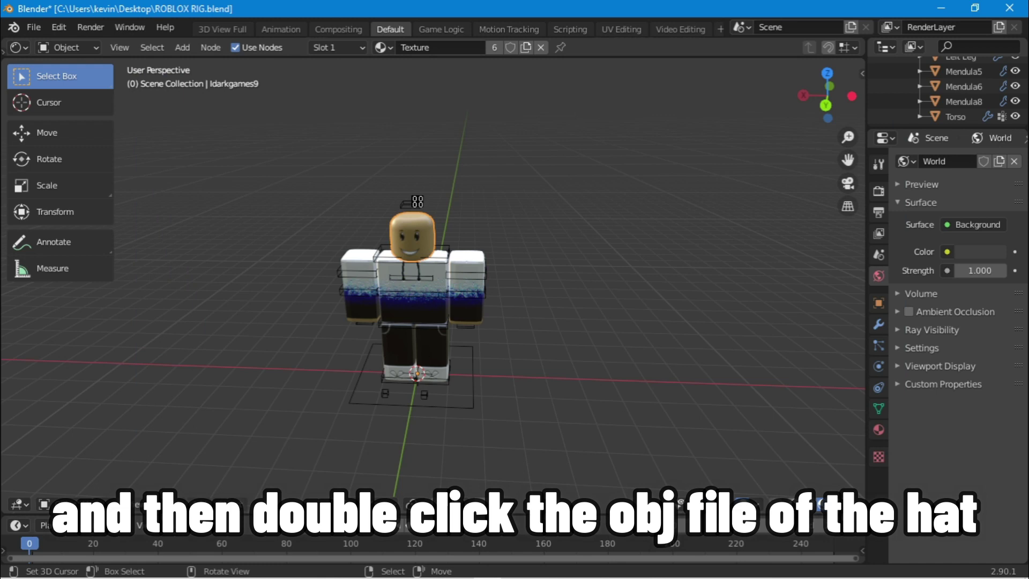
- Fly around to check the hat on the whole character, then select the rig's armature
key(shift+grave)
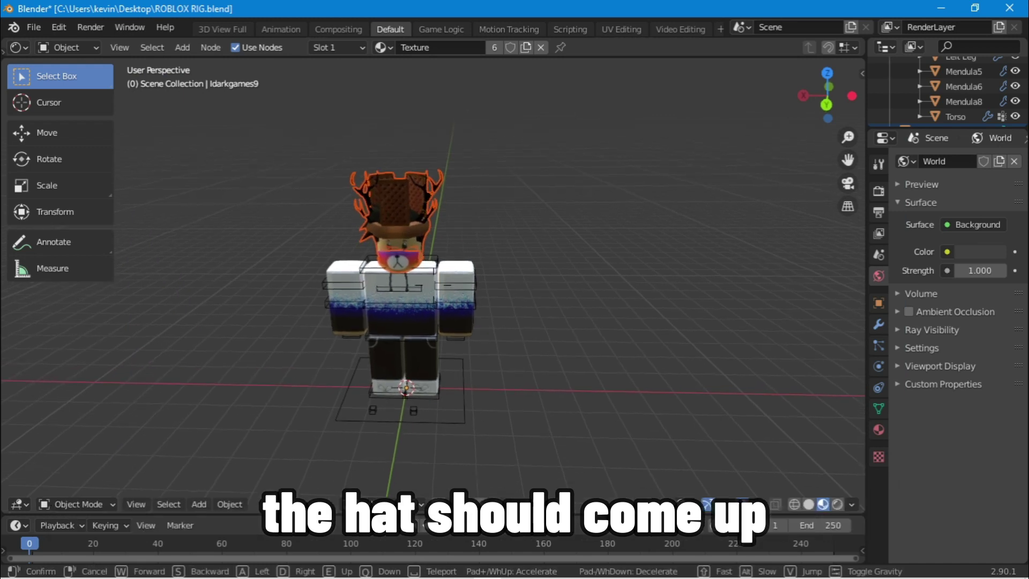
key(w)
key(s)
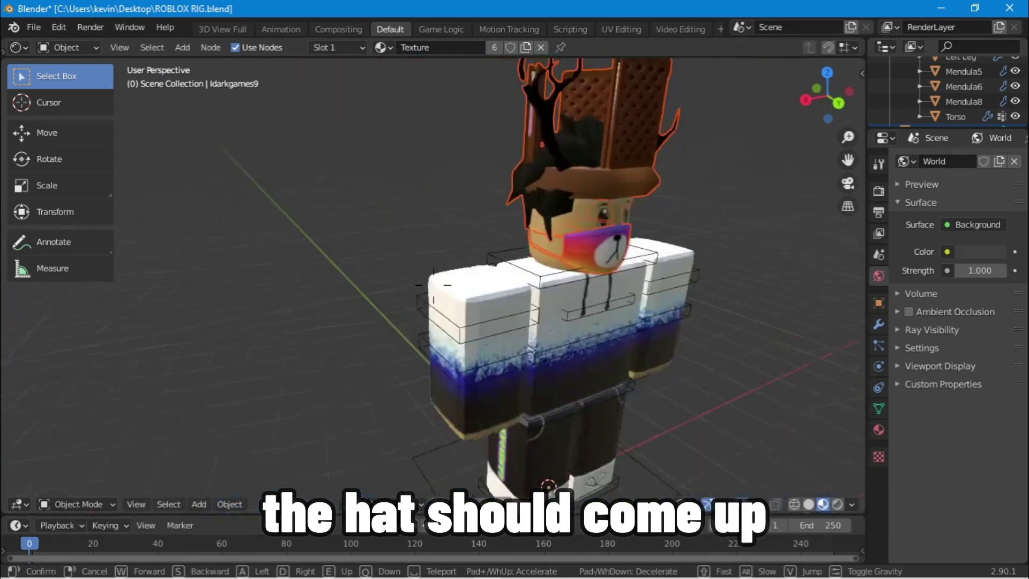
key(w)
key(s)
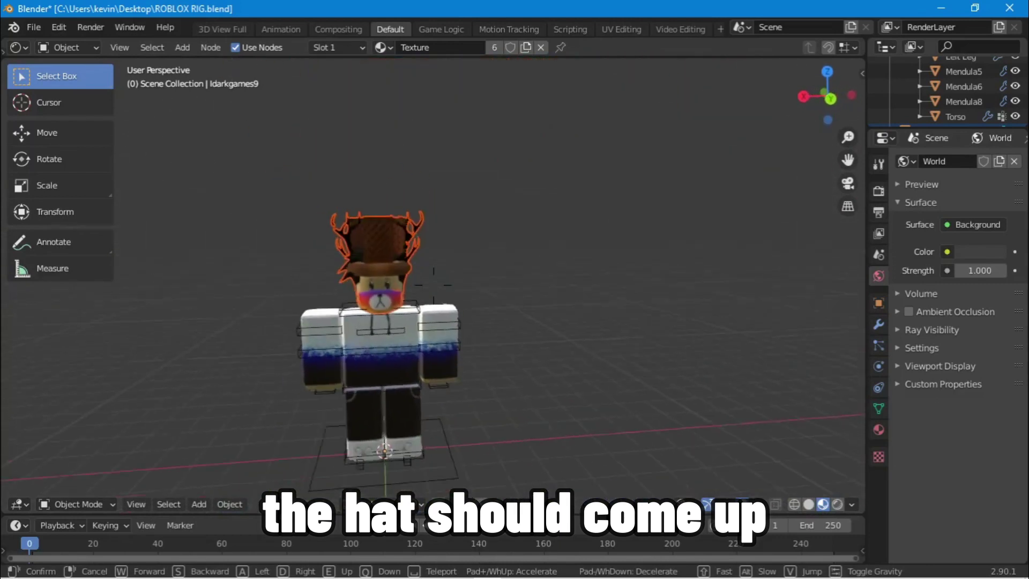
key(w)
click(477, 298)
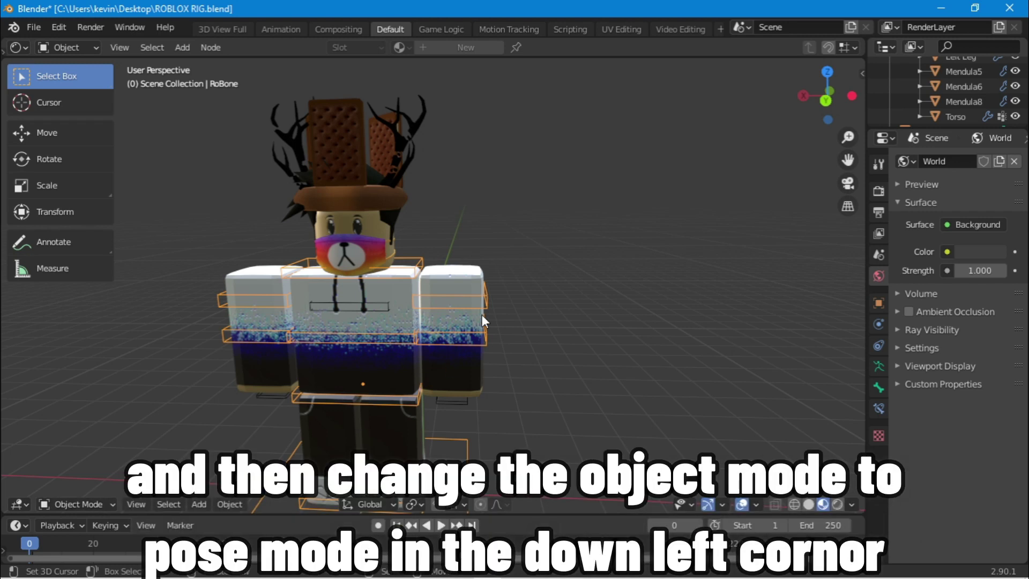
- Move the view near the character and switch the rig into Pose Mode
key(shift+grave)
key(w)
click(433, 284)
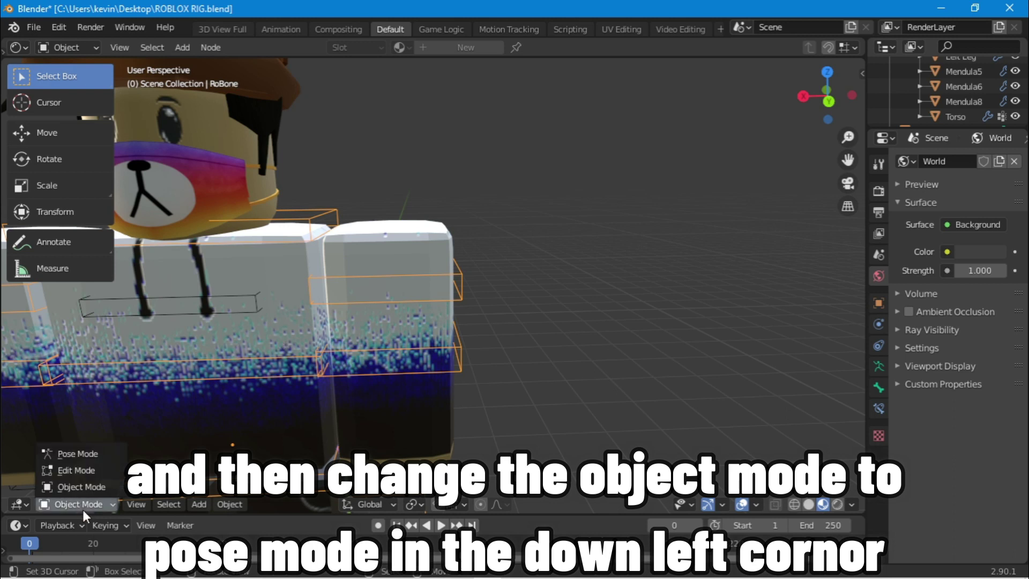
click(82, 455)
scroll(544, 392, down, 2)
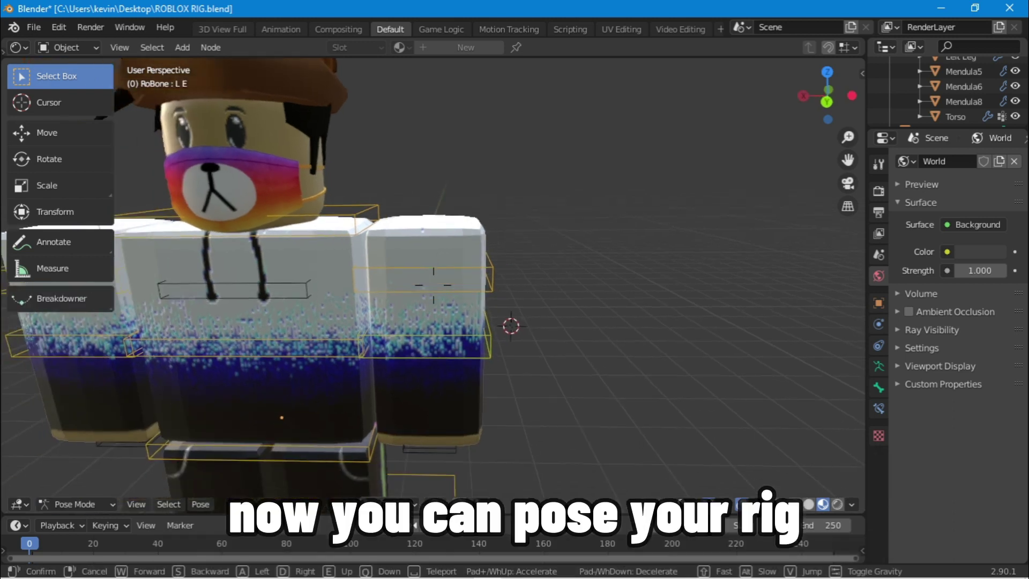
scroll(509, 365, down, 2)
scroll(433, 285, up, 3)
scroll(421, 295, up, 2)
- Swing the left upper-arm bone down and forward, shift it, and rotate the forearm
click(422, 296)
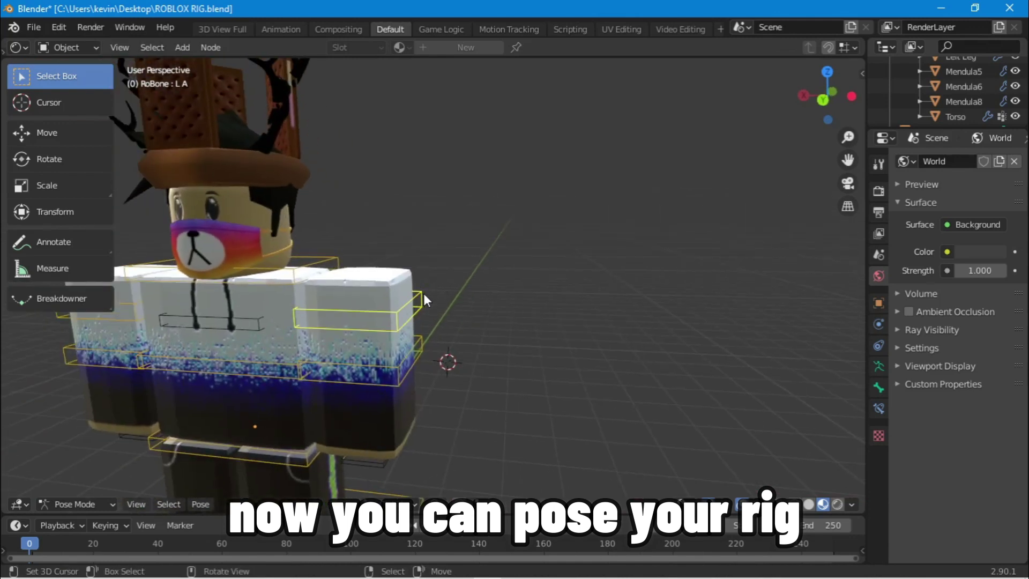
click(63, 160)
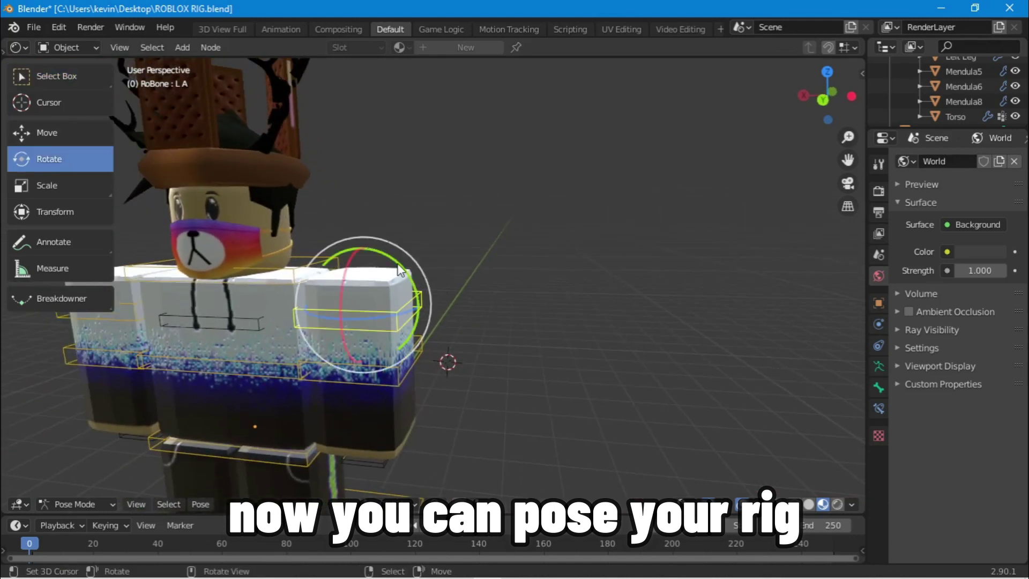
drag(399, 269, 421, 344)
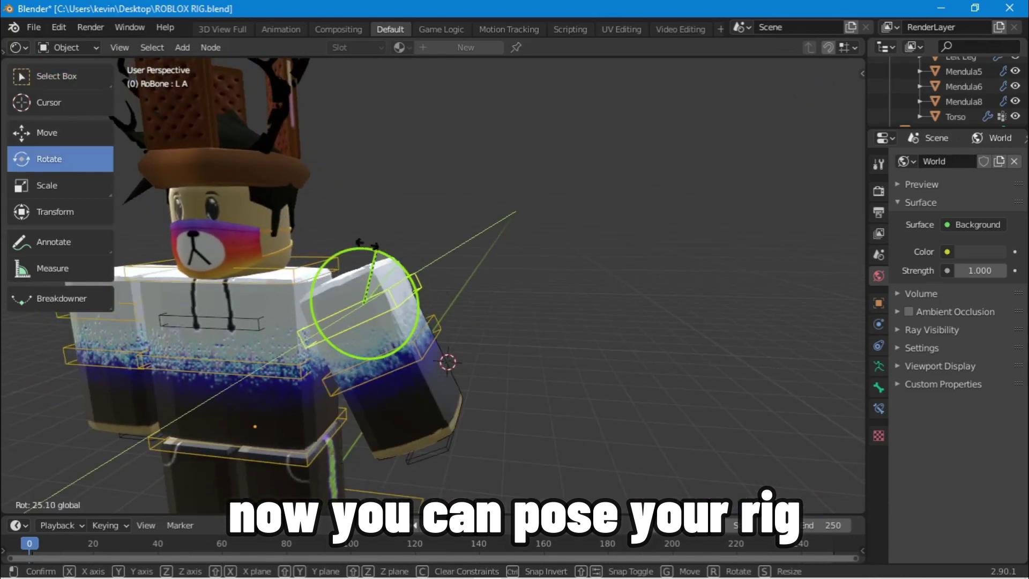
click(32, 131)
drag(361, 261, 319, 284)
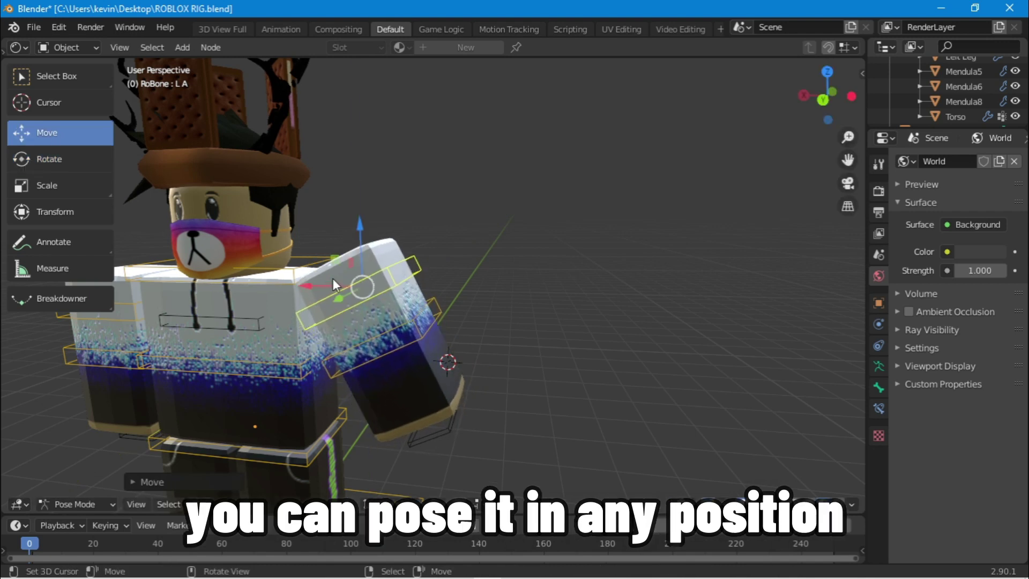
click(436, 302)
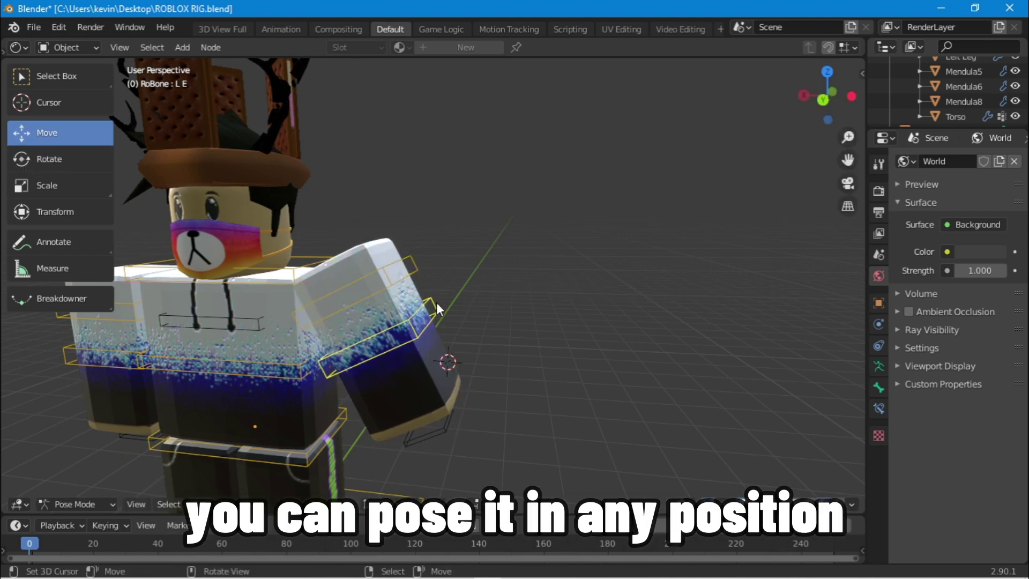
click(46, 156)
drag(403, 285, 411, 288)
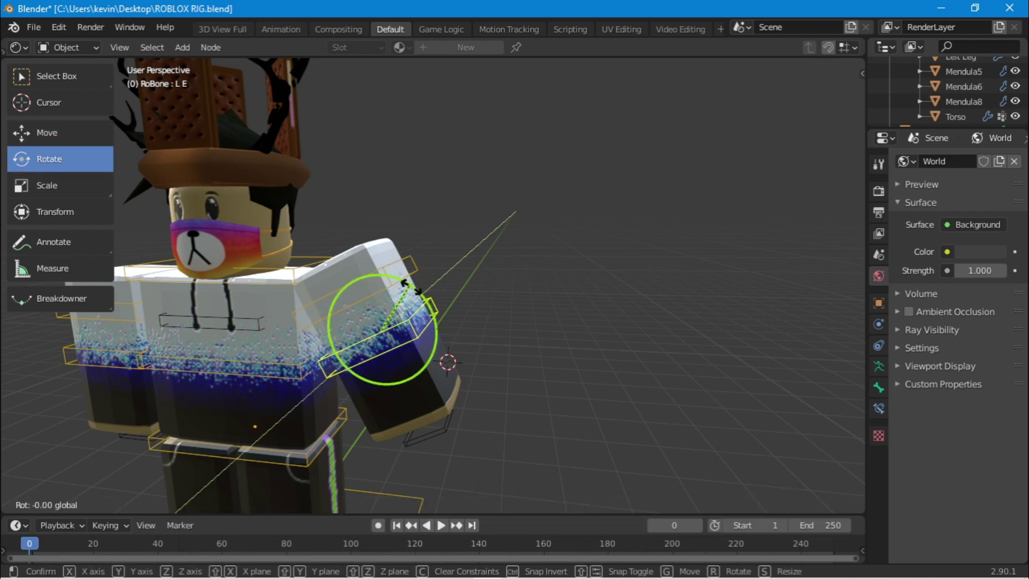
click(438, 339)
- Rotate the arm bone about its X axis with the whole character in view
key(shift+grave)
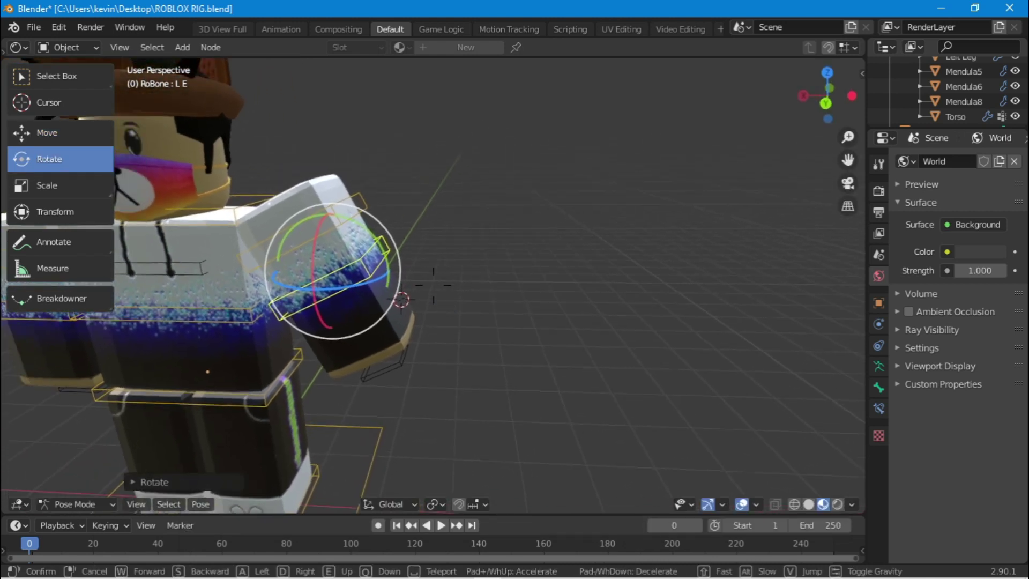
key(s)
click(457, 281)
drag(457, 282, 445, 252)
key(shift+grave)
key(s)
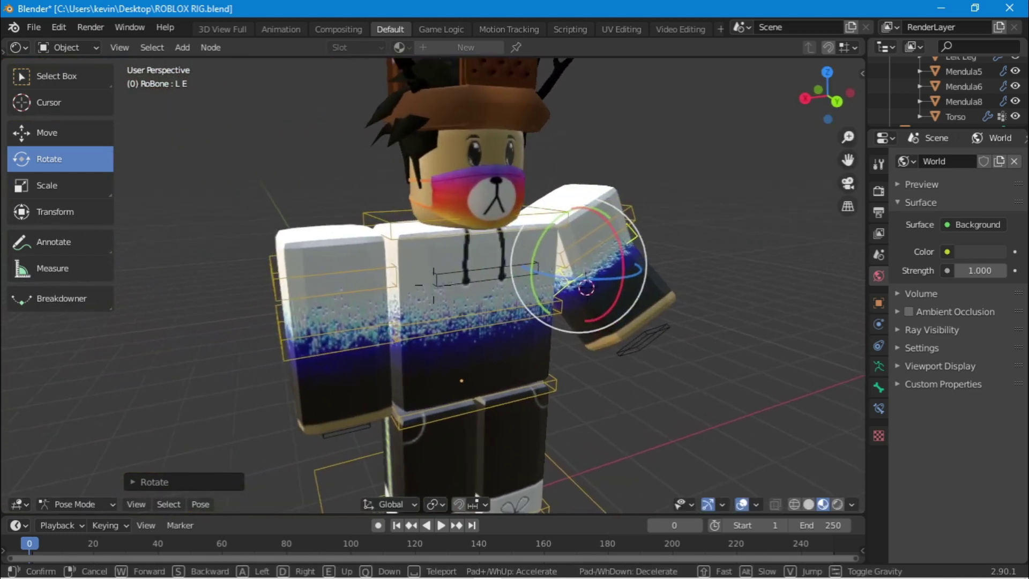
click(300, 289)
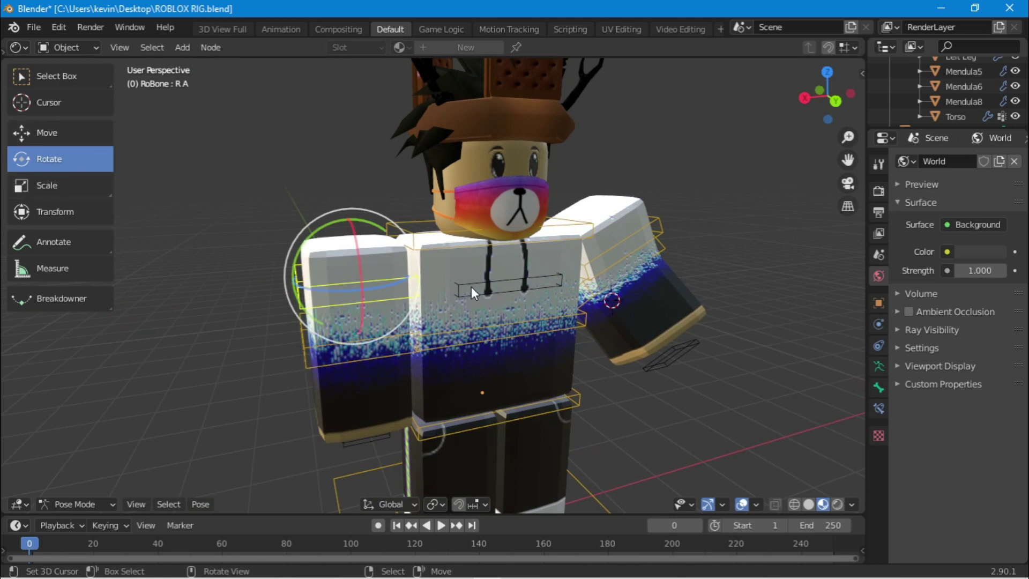
- Turn the Upper torso bone around its vertical axis and tilt it about X
click(455, 337)
drag(469, 333, 464, 332)
drag(506, 301, 500, 289)
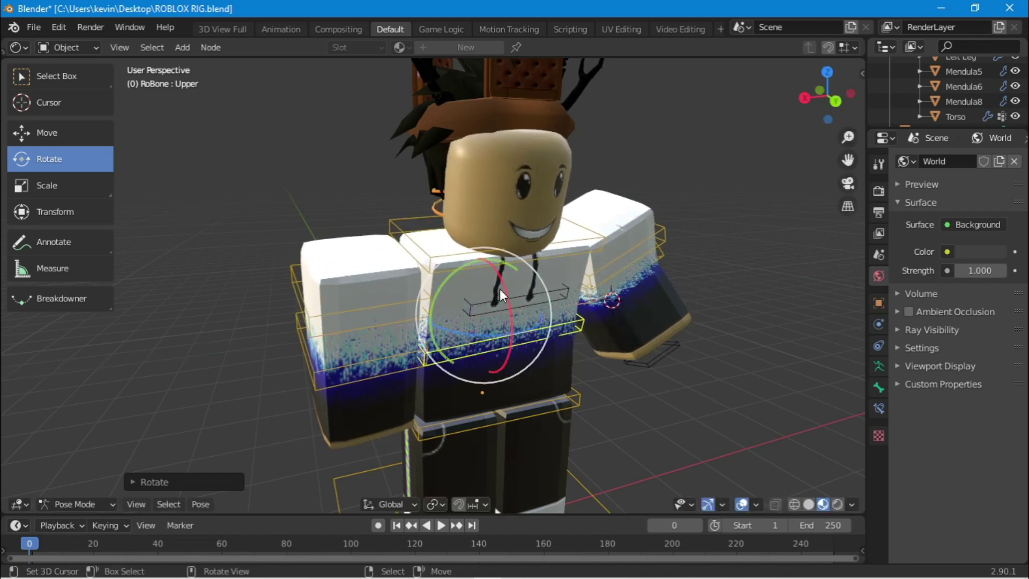
key(shift+grave)
click(424, 281)
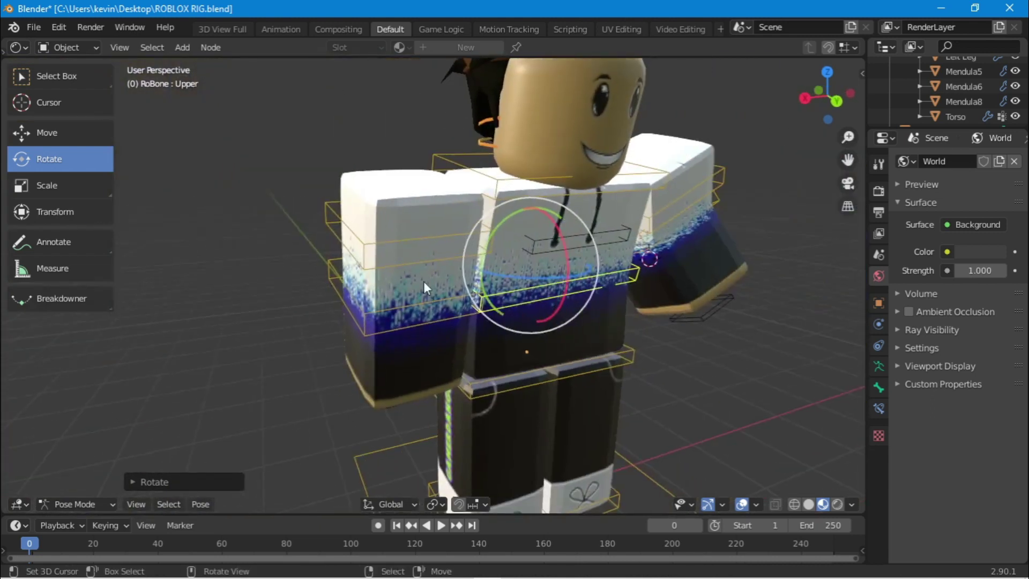
- Tilt the right upper arm and bend the right forearm
click(368, 253)
mouse_move(419, 223)
mouse_down()
mouse_move(391, 265)
mouse_move(424, 246)
mouse_move(394, 165)
mouse_up()
click(381, 305)
click(354, 217)
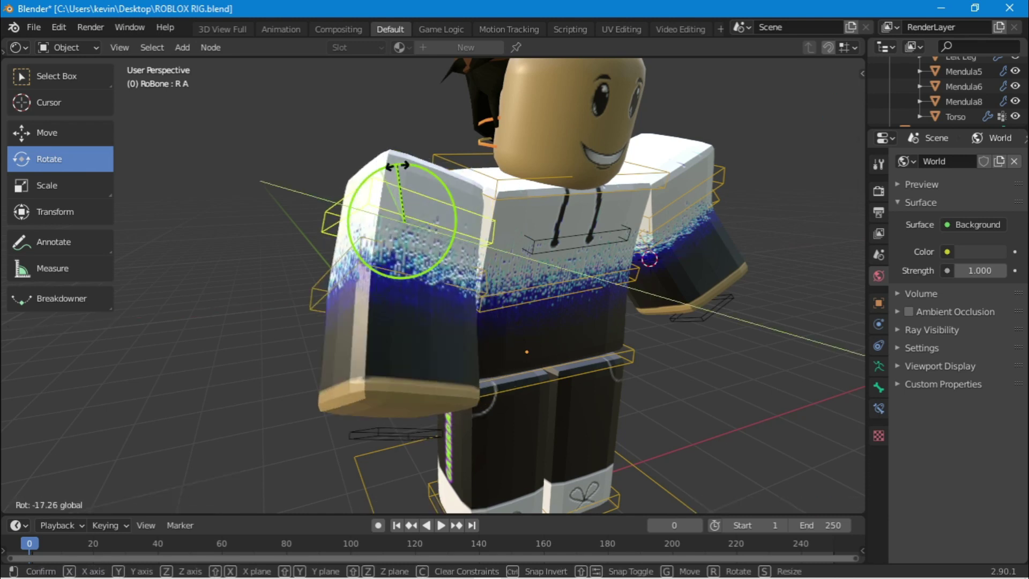
click(336, 276)
drag(412, 283, 414, 262)
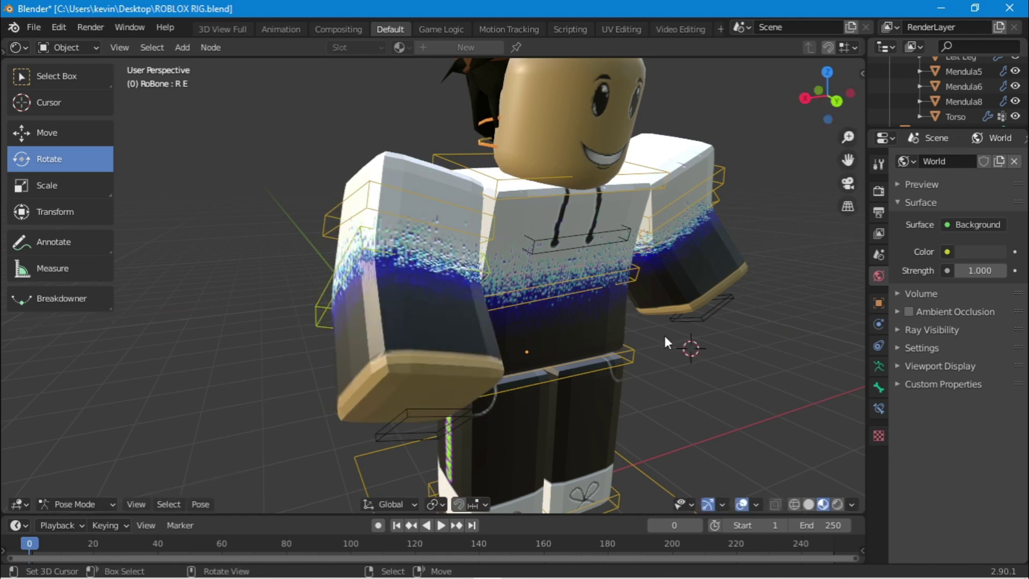
key(shift+grave)
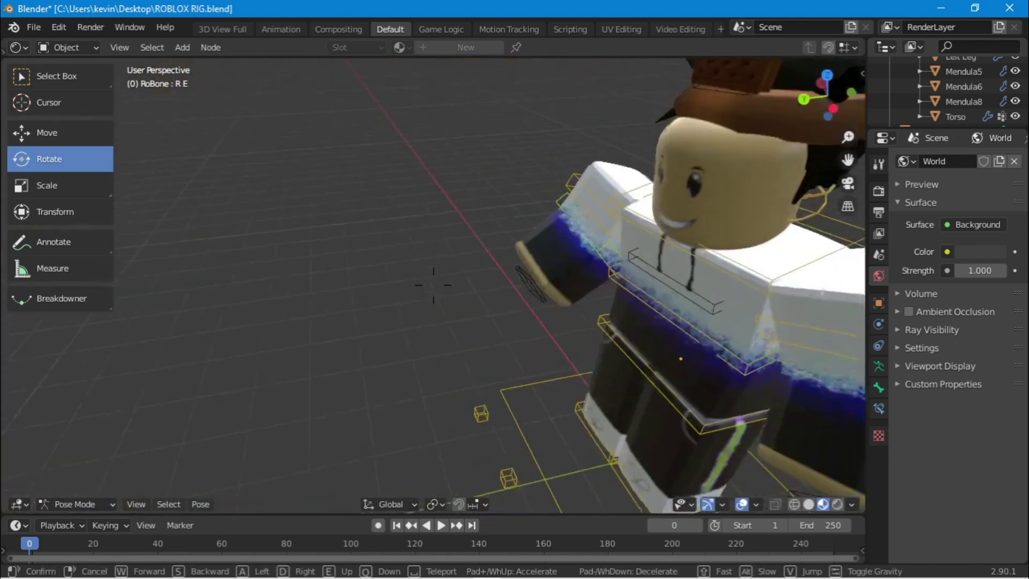
- Raise the left leg bone L K.001, constraining the move vertically with Z
click(433, 285)
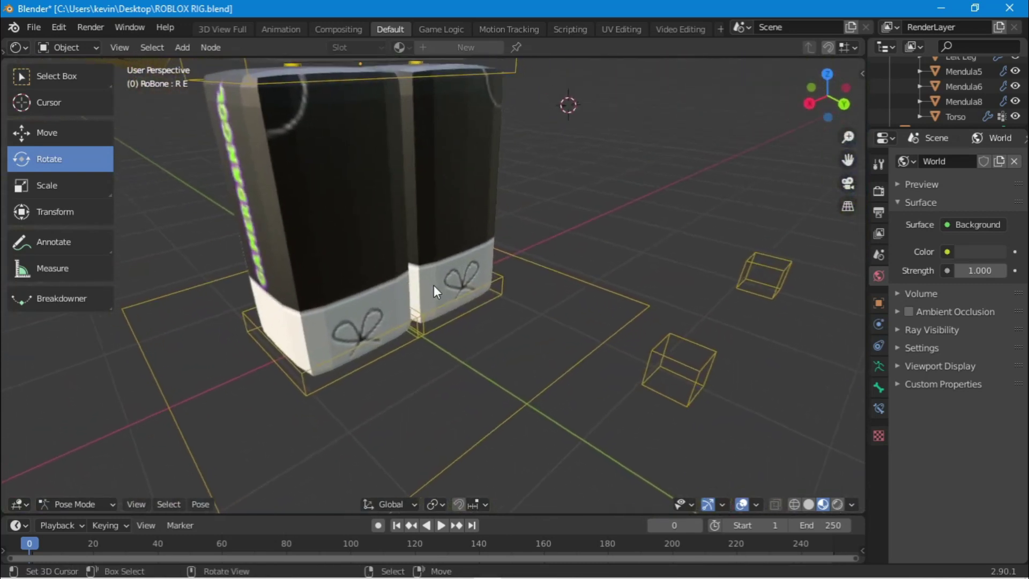
click(498, 282)
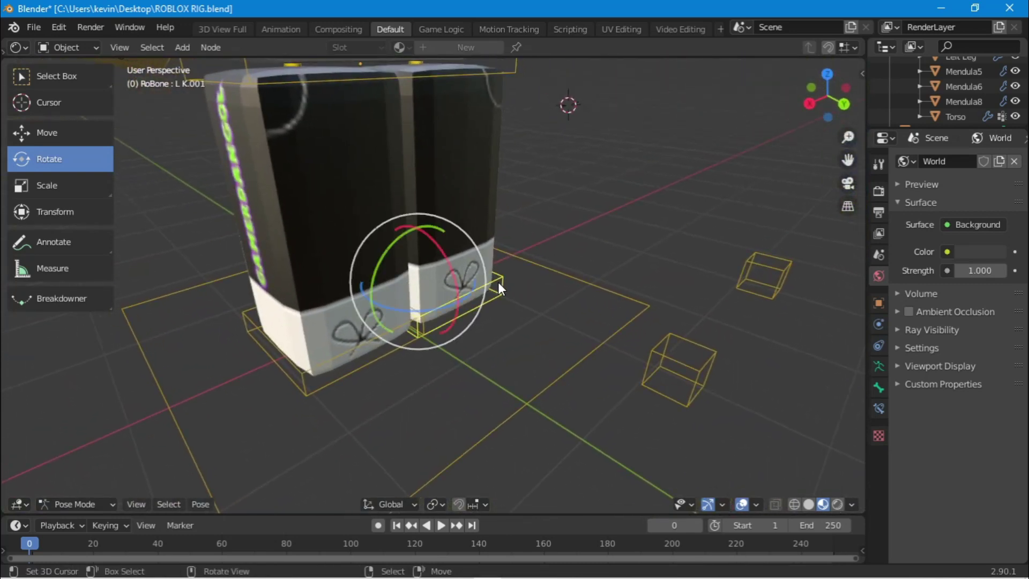
click(58, 137)
mouse_move(418, 248)
mouse_down()
mouse_move(428, 211)
mouse_move(449, 272)
mouse_move(524, 283)
mouse_move(481, 242)
mouse_up()
key(z)
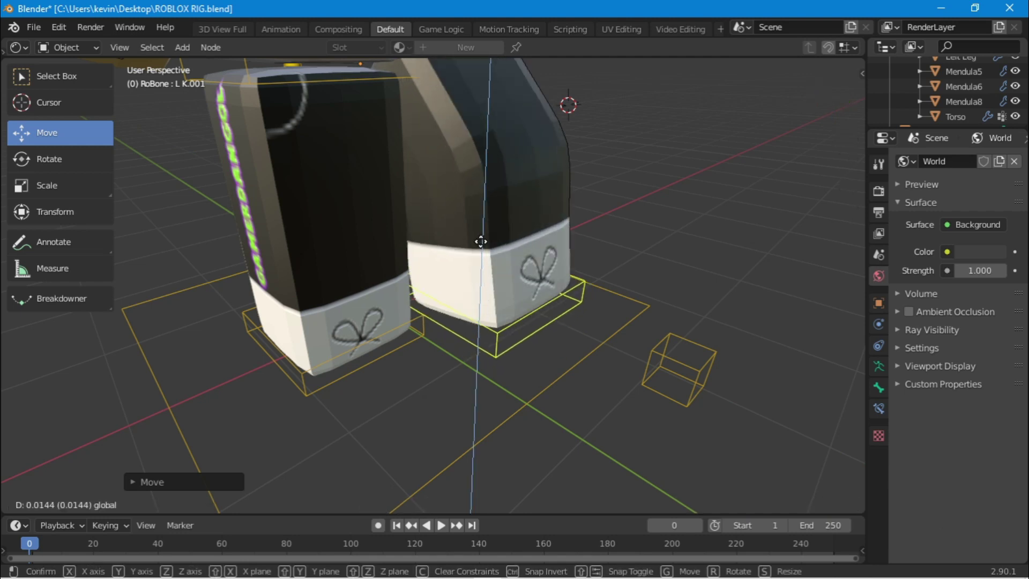
click(481, 242)
- Move the right leg bone R K.001 into a new position, then view the character's front
key(shift+grave)
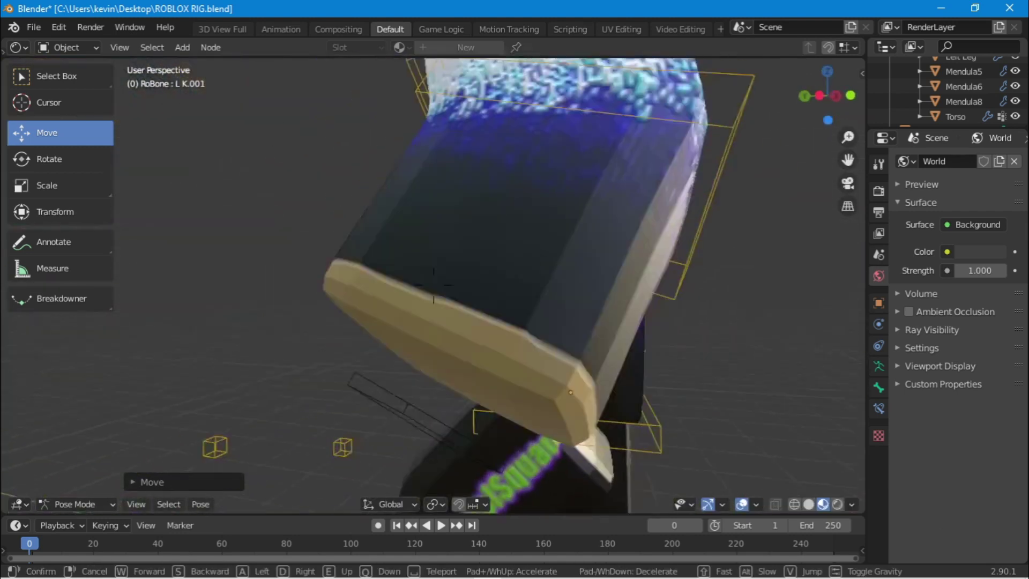
key(s)
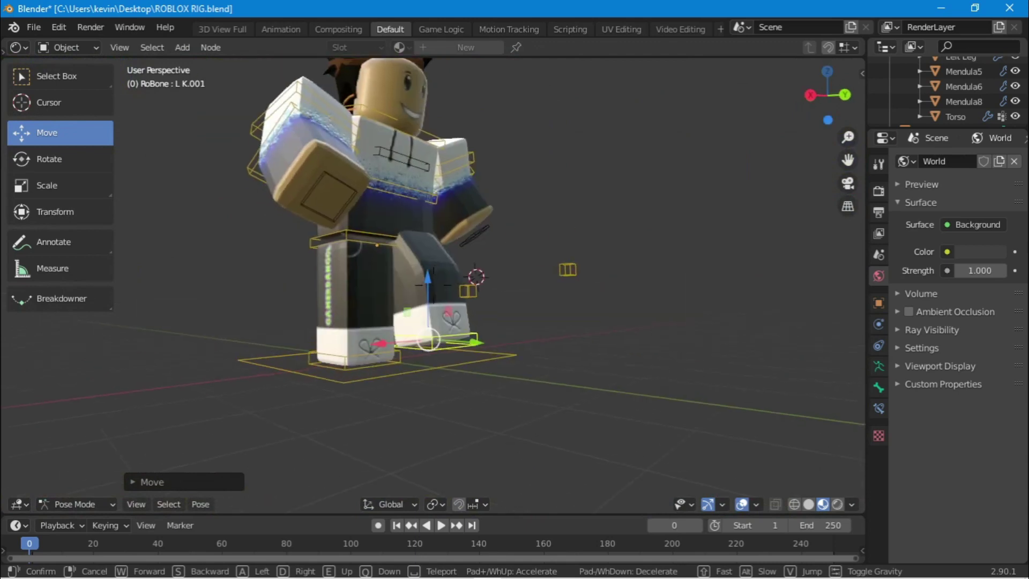
key(w)
click(438, 320)
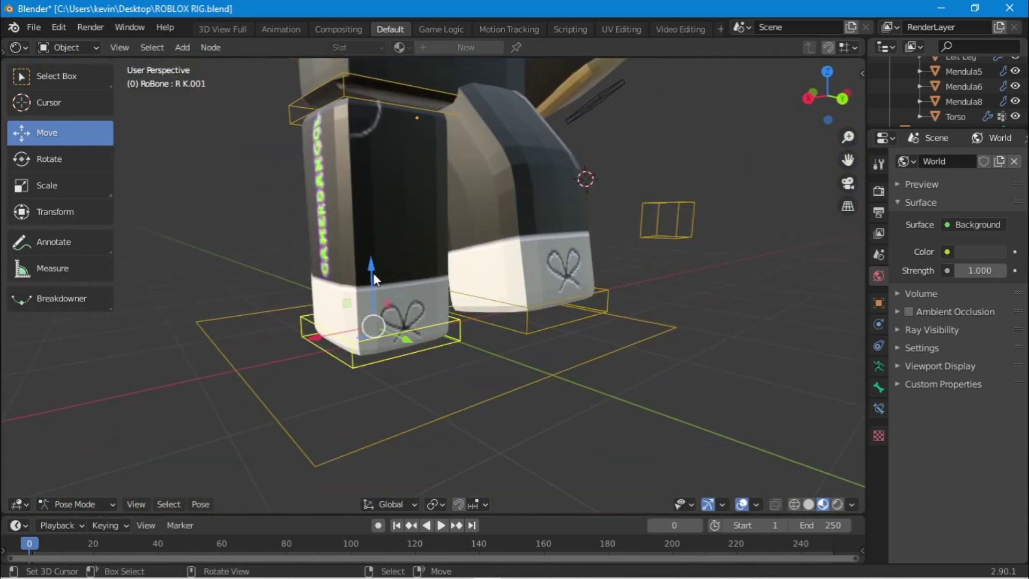
mouse_move(373, 272)
mouse_down()
mouse_move(399, 327)
mouse_move(387, 318)
mouse_up()
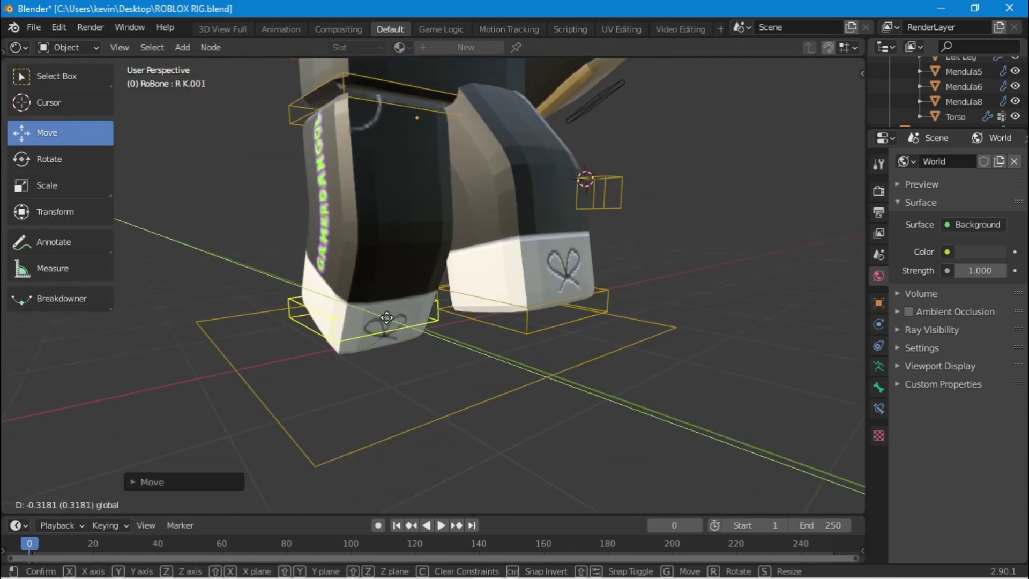
click(391, 320)
key(shift+grave)
key(s)
key(a)
key(w)
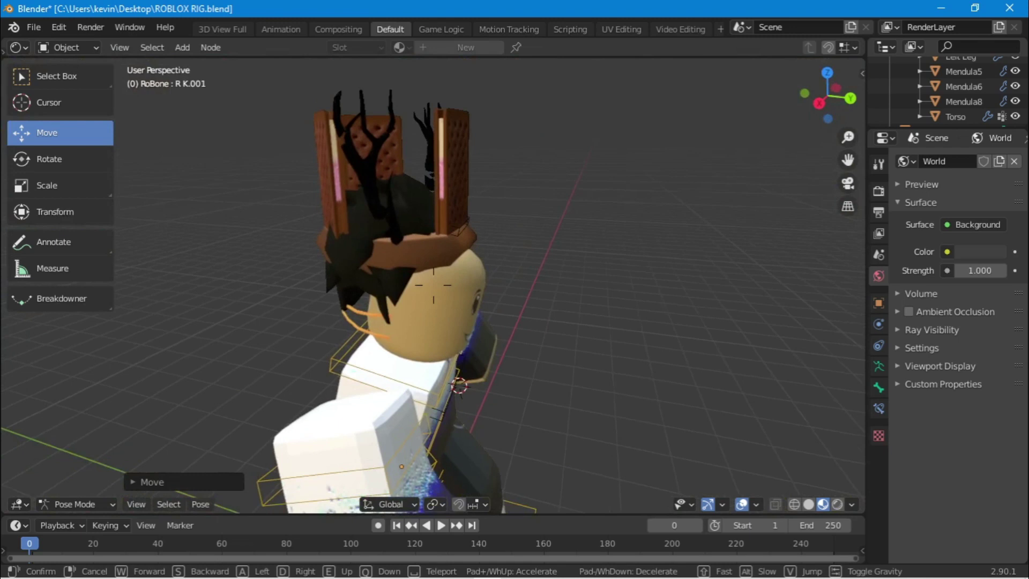
click(387, 238)
- Shift the AsureGamer HATS object along Y and lower it onto the head
click(52, 132)
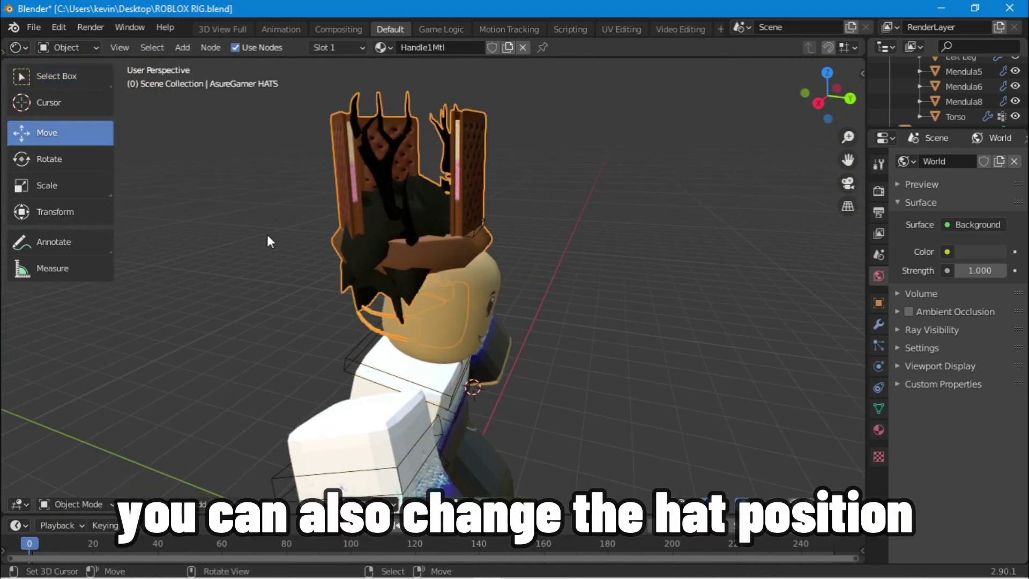
middle_drag(253, 250, 433, 282)
drag(394, 370, 420, 374)
key(shift+grave)
key(s)
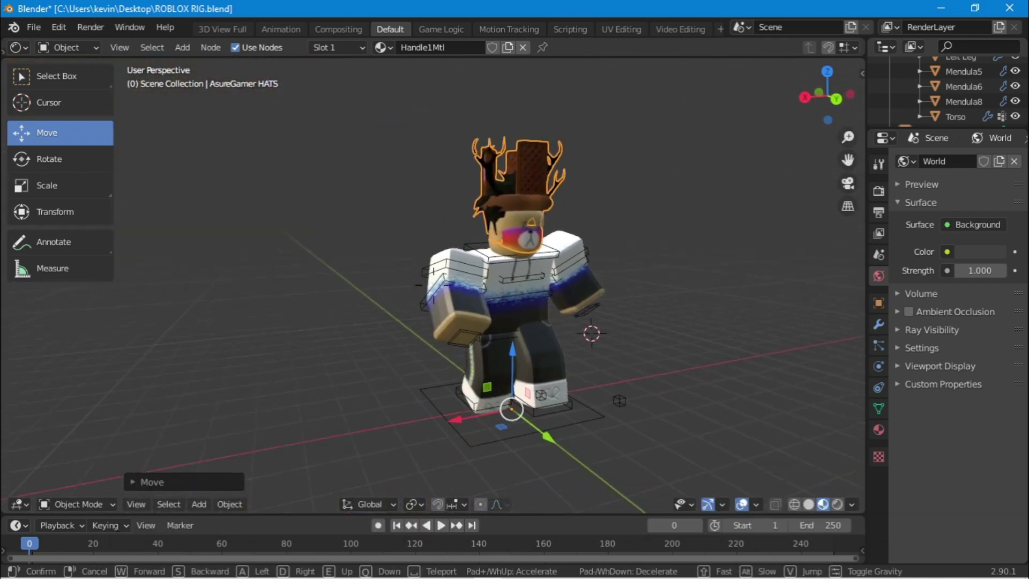
click(497, 313)
drag(492, 285, 491, 294)
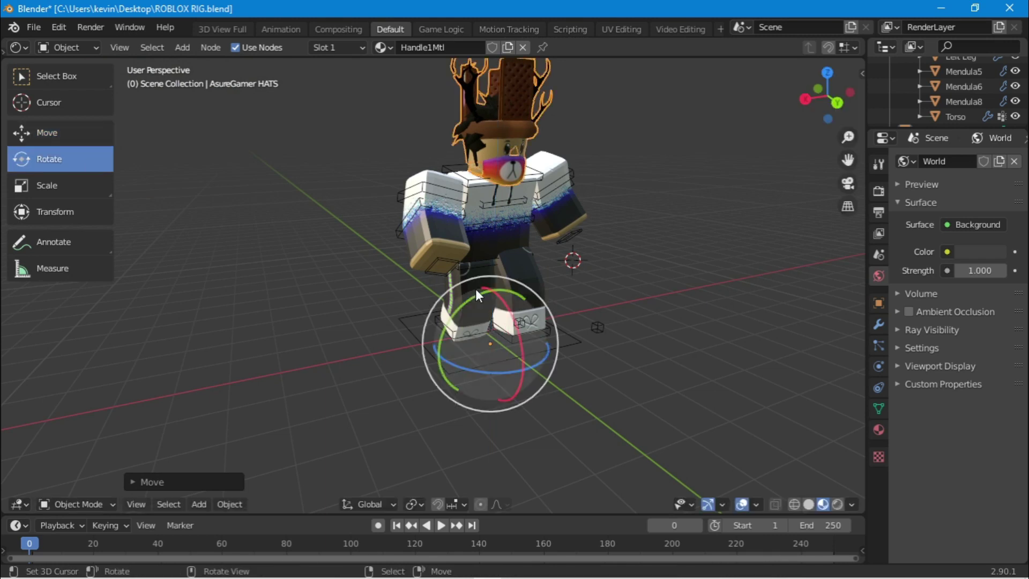
- Tilt the hat around the X axis with the Rotate tool
key(shift+grave)
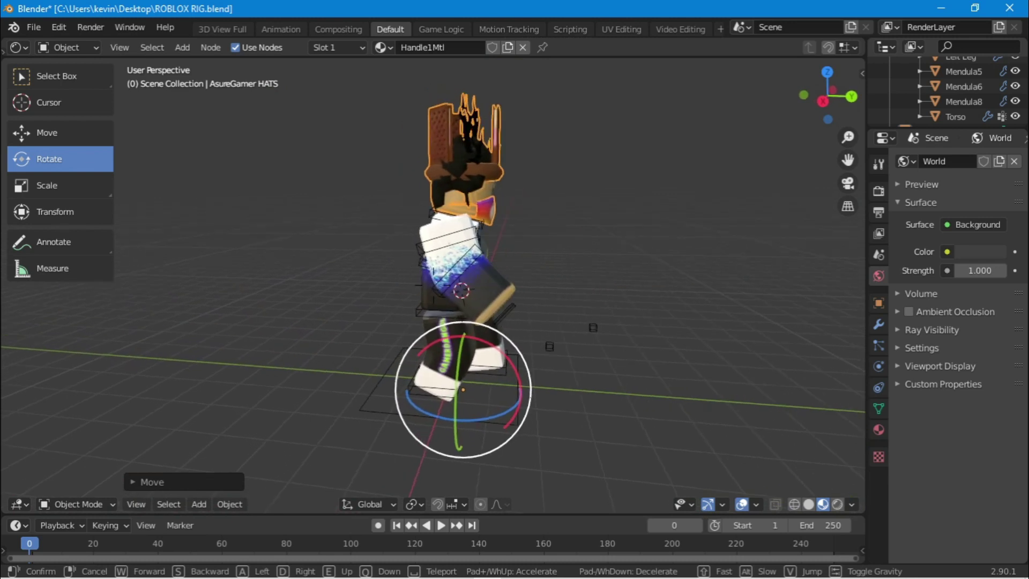
key(Return)
drag(518, 400, 514, 413)
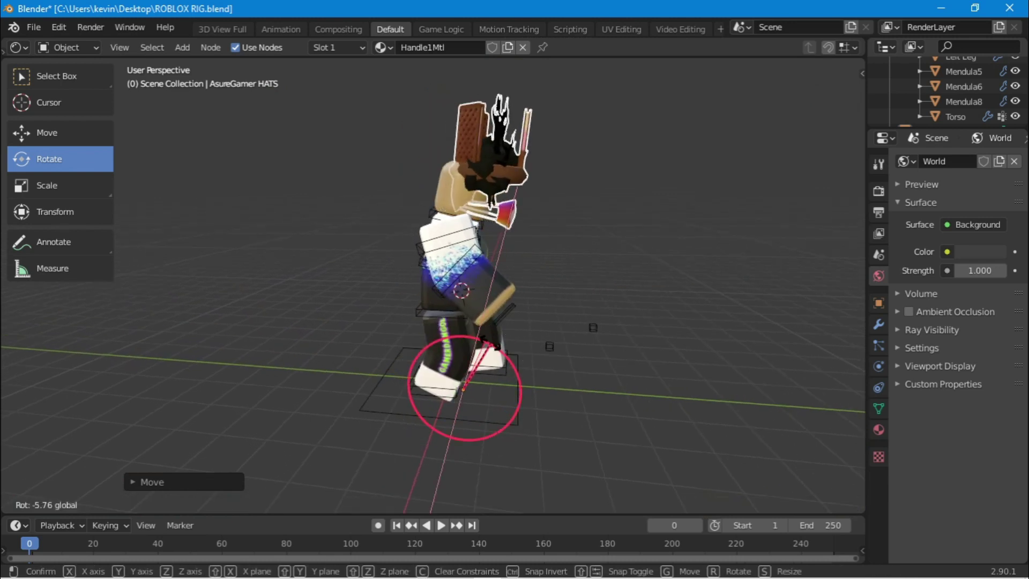
mouse_move(485, 342)
mouse_down()
mouse_move(518, 400)
mouse_move(418, 347)
mouse_up()
key(shift+space)
key(g)
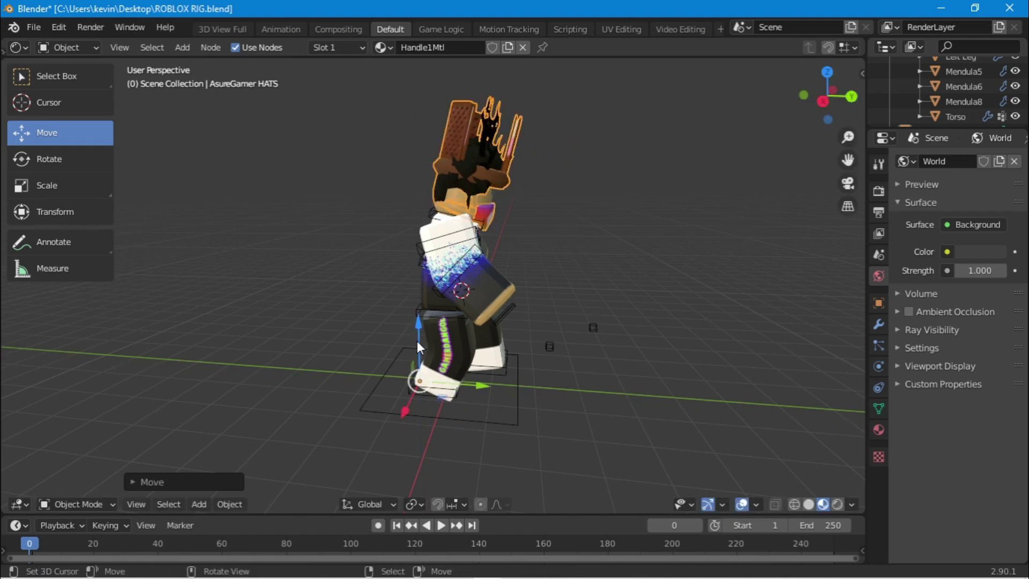
- Fly close to the hat and reposition it with G, cancelling an unwanted move
key(shift+grave)
key(w)
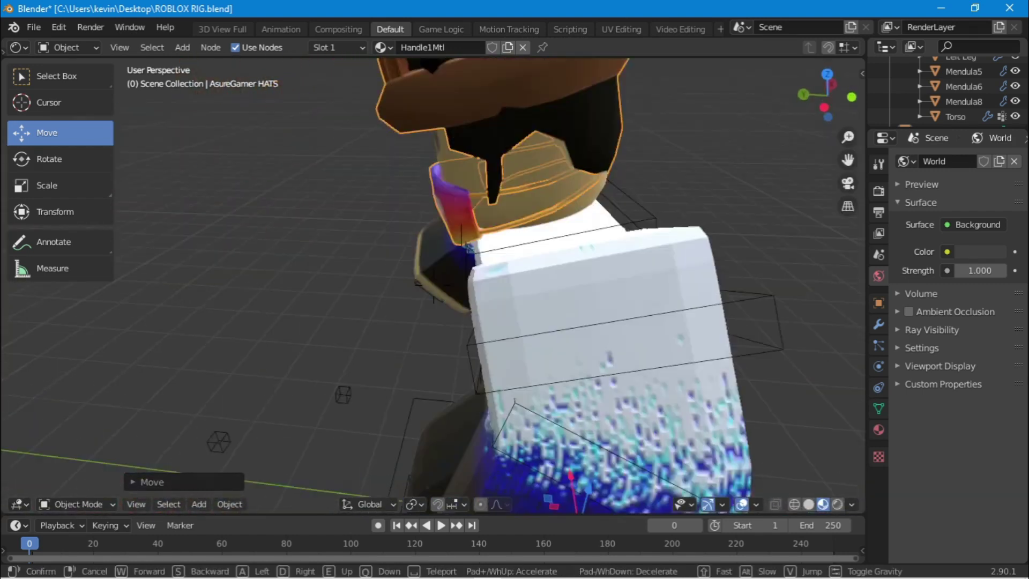
key(Escape)
key(g)
key(Escape)
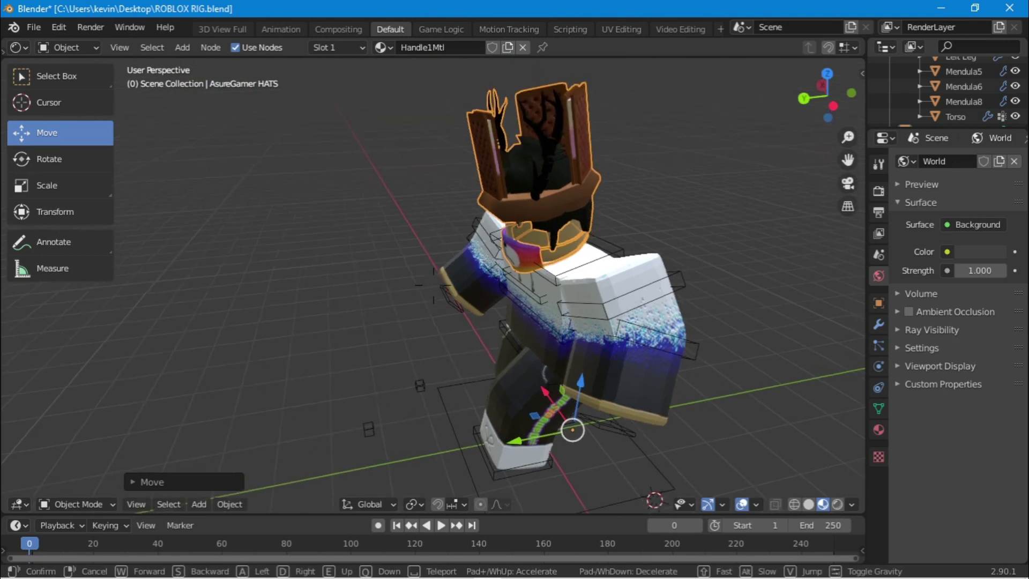
key(shift+grave)
key(g)
key(Escape)
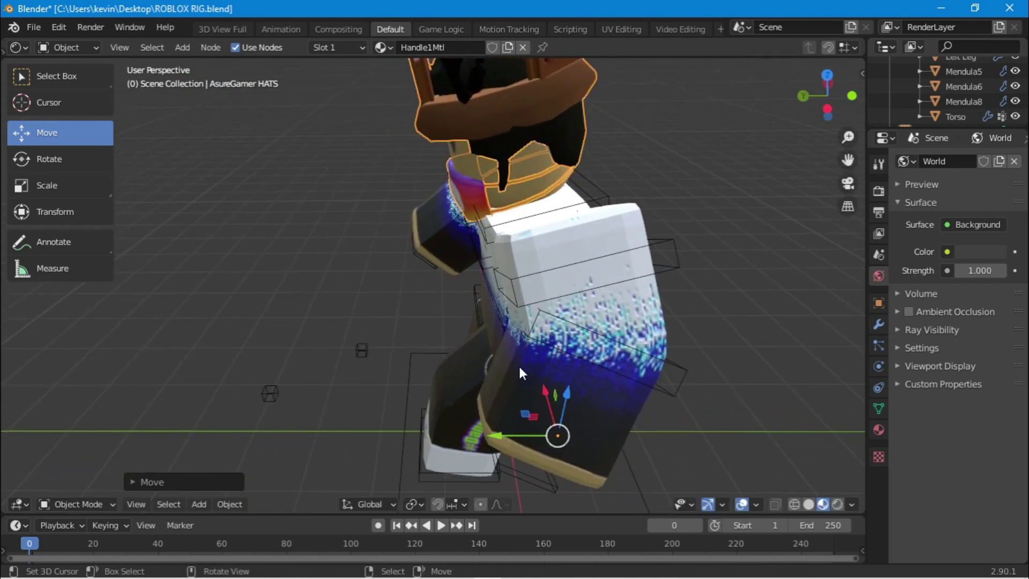
- Move the hat again with G, viewing it from the character's front
key(shift+grave)
key(w)
key(Escape)
key(g)
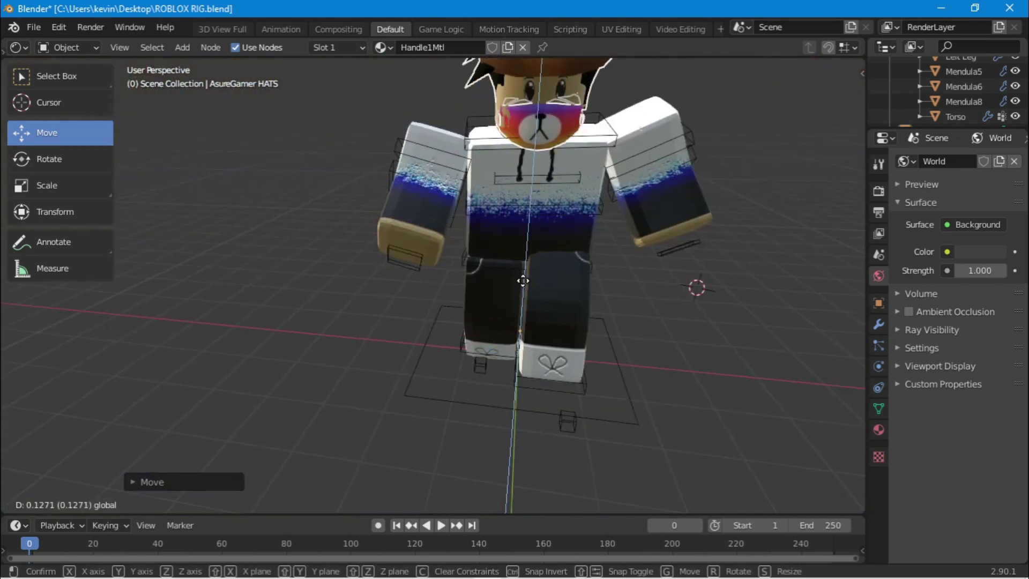
key(Escape)
key(shift+grave)
key(w)
key(Return)
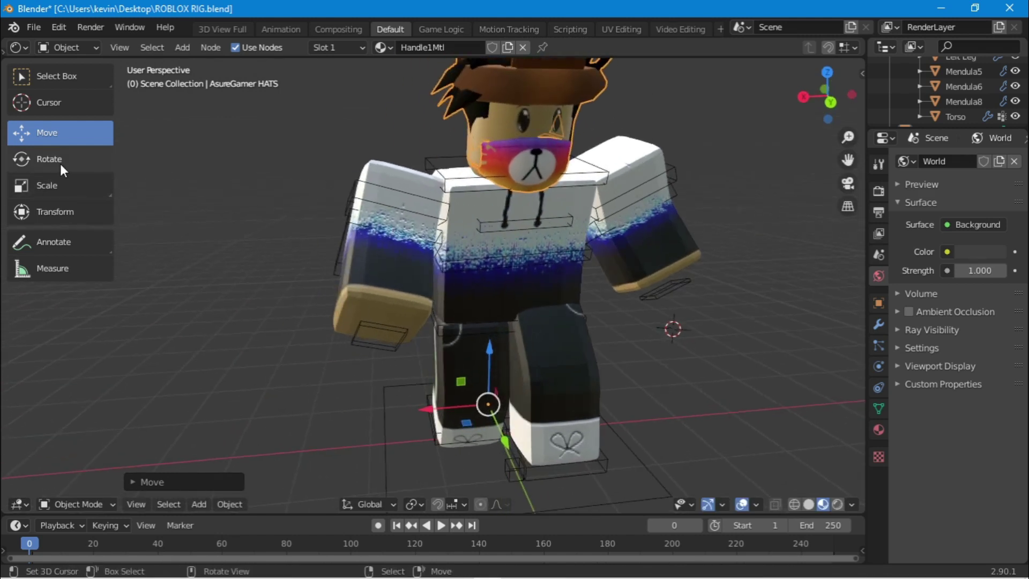
- Rotate the hat so it sits straight and confirm its final position
click(67, 167)
drag(433, 423, 425, 403)
key(shift+space)
key(g)
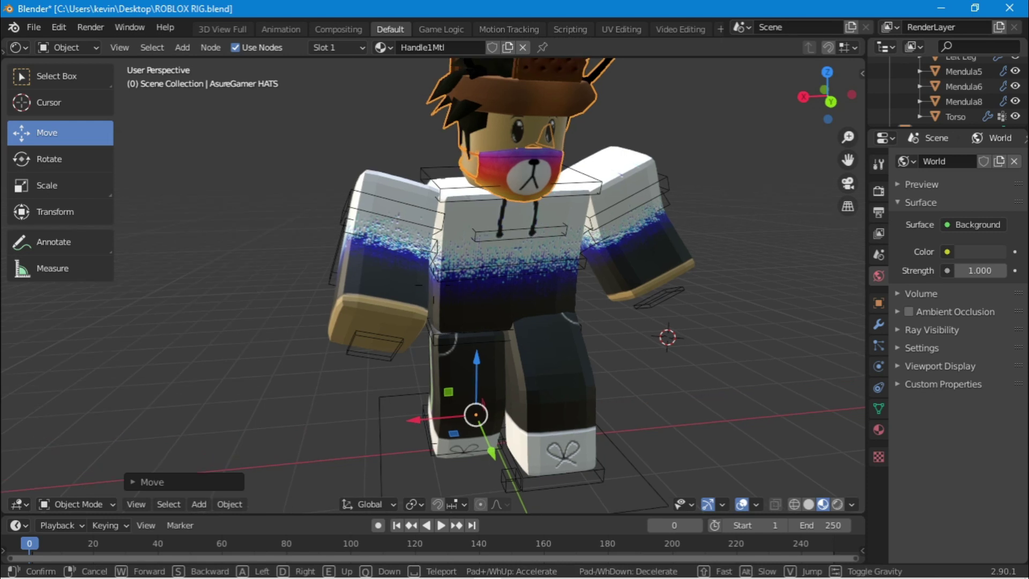
key(shift+grave)
key(s)
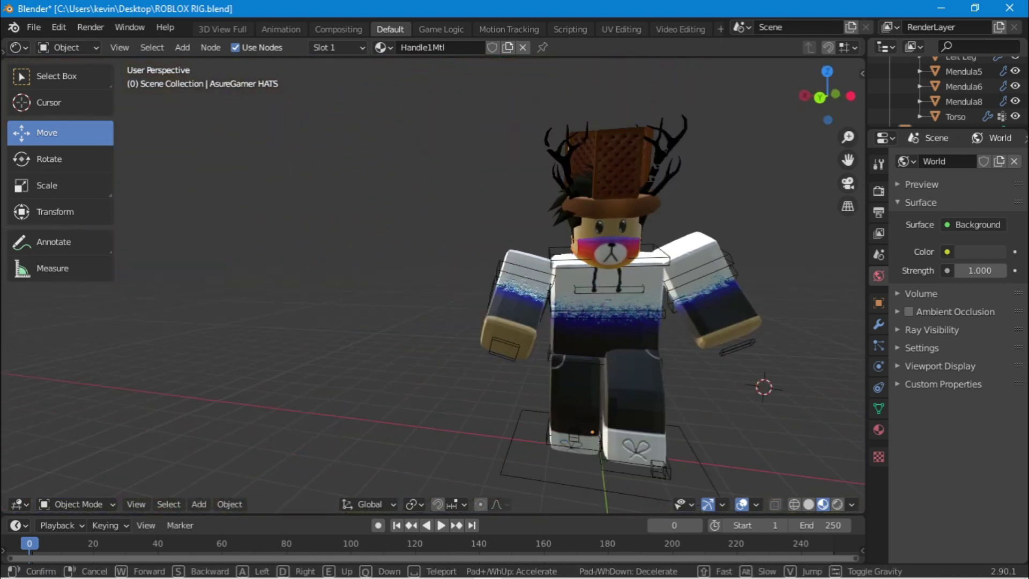
key(w)
click(697, 100)
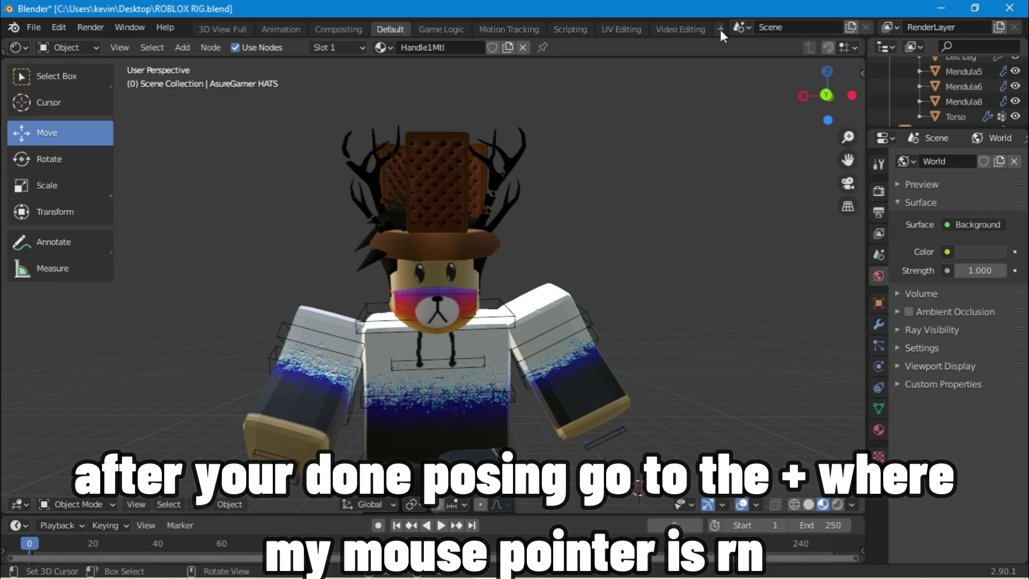
- Add a Shading workspace and select the hat object
click(721, 30)
mouse_move(649, 56)
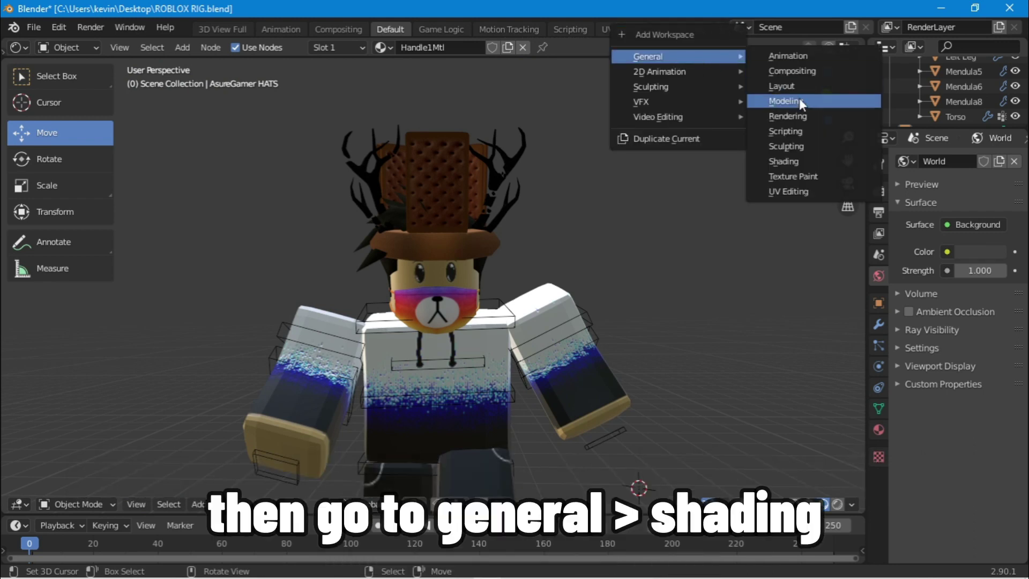
click(795, 160)
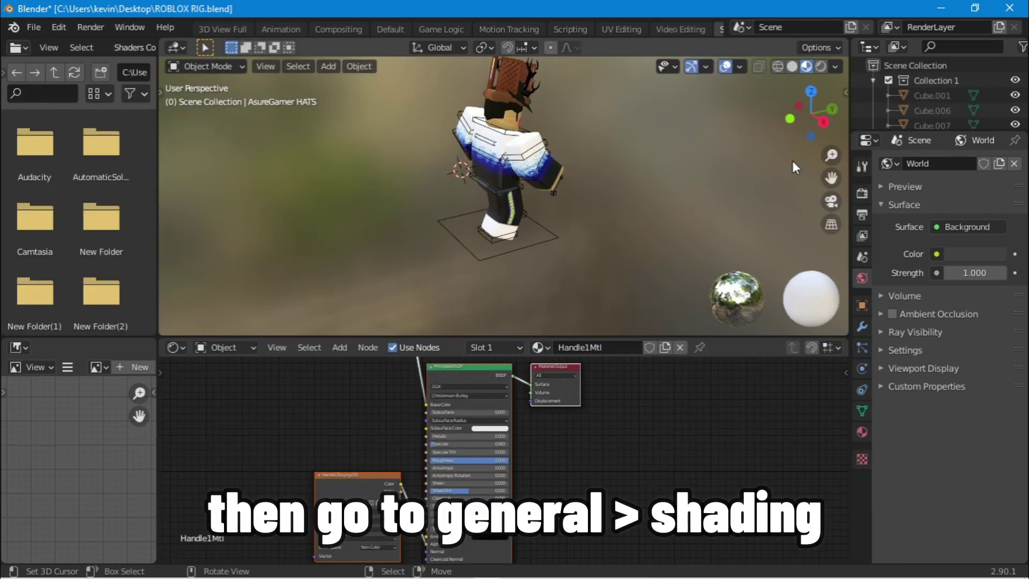
key(shift+grave)
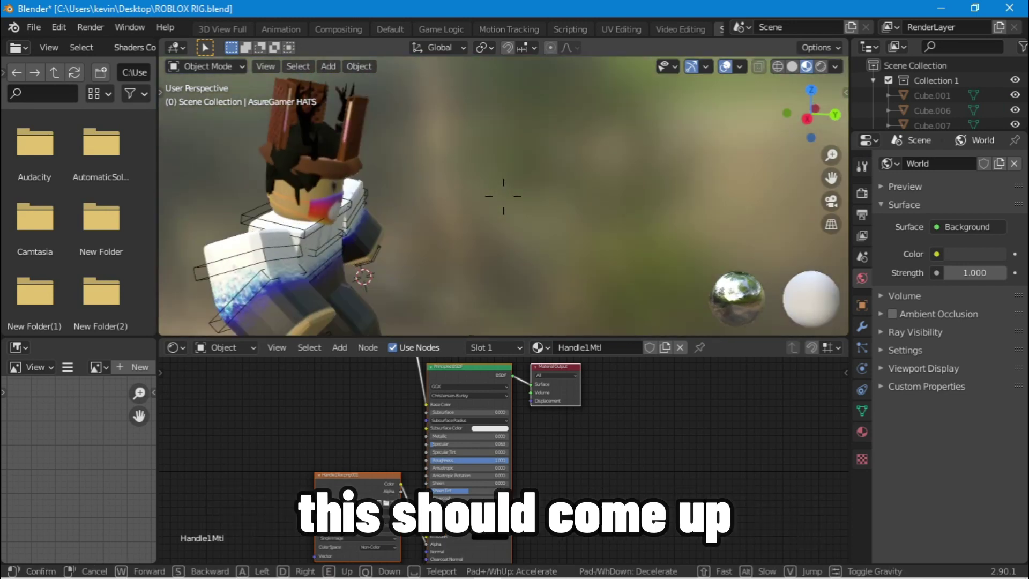
click(504, 196)
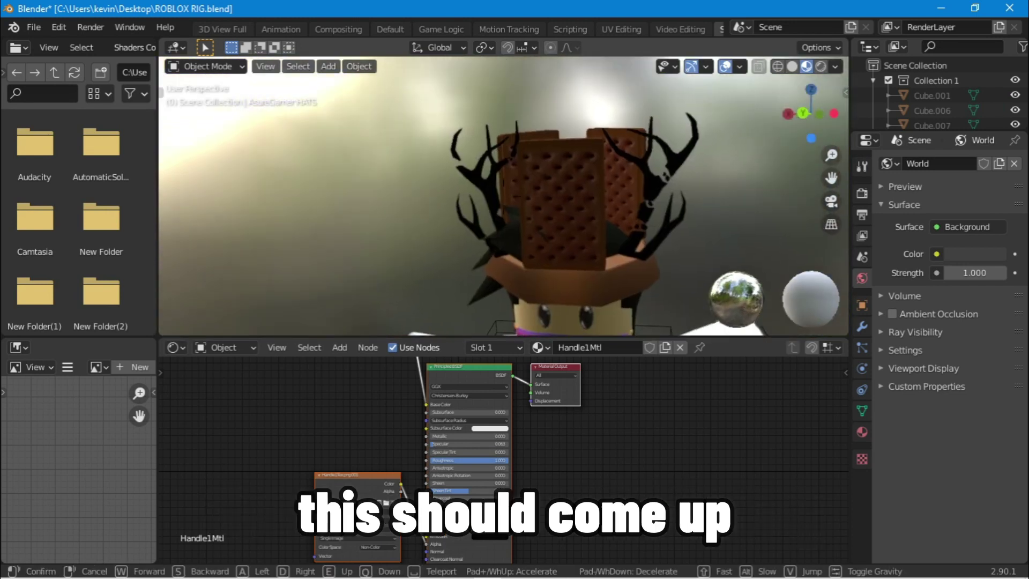
click(574, 208)
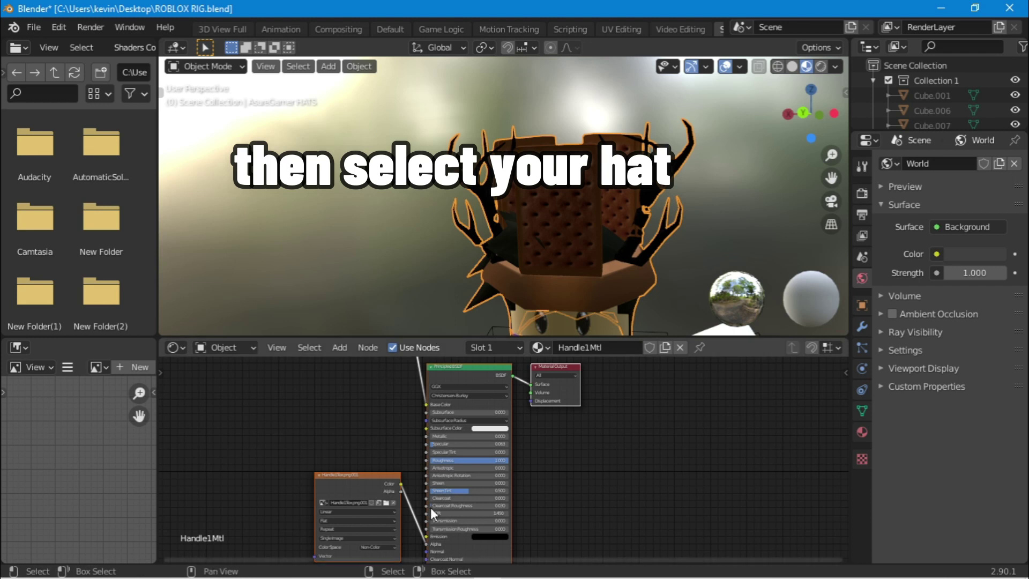
- Reconnect the Handle1Tex.png.001 alpha link to the Handle1Mtl shader's Clearcoat Normal input
scroll(402, 509, up, 2)
mouse_move(374, 513)
middle_down()
mouse_move(399, 449)
mouse_move(305, 442)
middle_up()
scroll(399, 449, up, 3)
drag(354, 460, 340, 489)
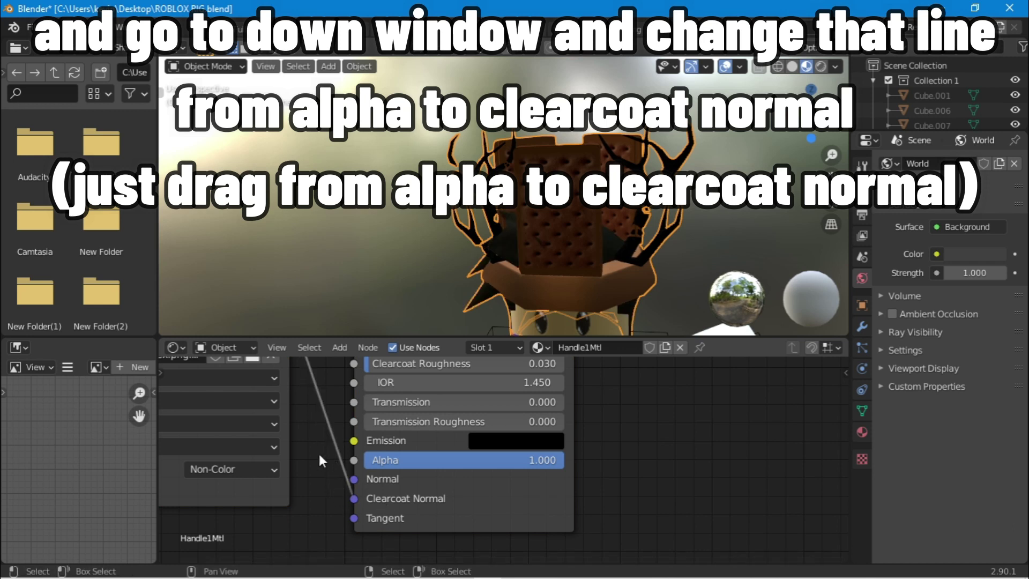
scroll(321, 461, down, 2)
middle_drag(378, 376, 386, 412)
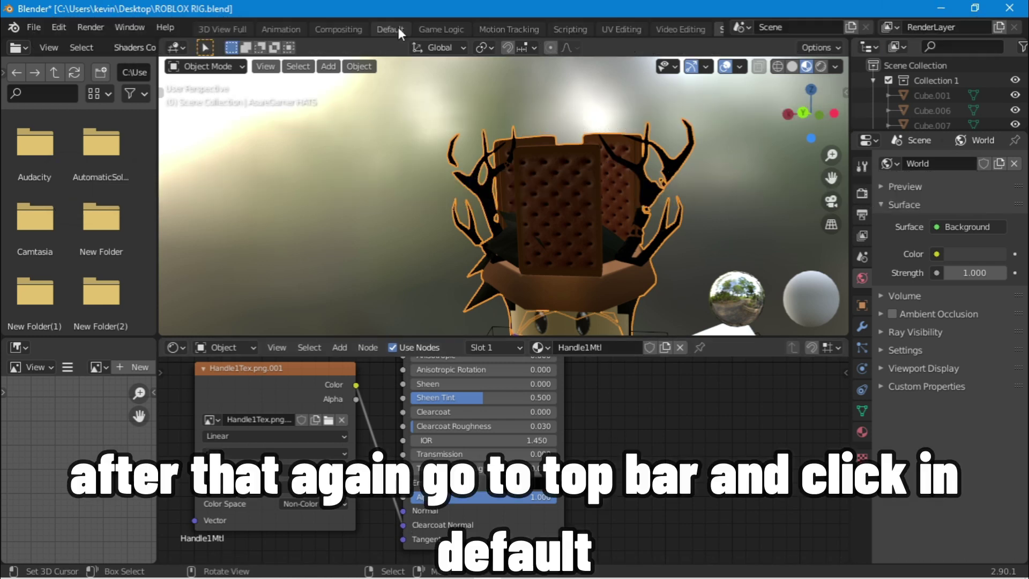
- Return to the Default workspace in Pose Mode and turn the Upper bone slightly
click(399, 28)
key(shift+grave)
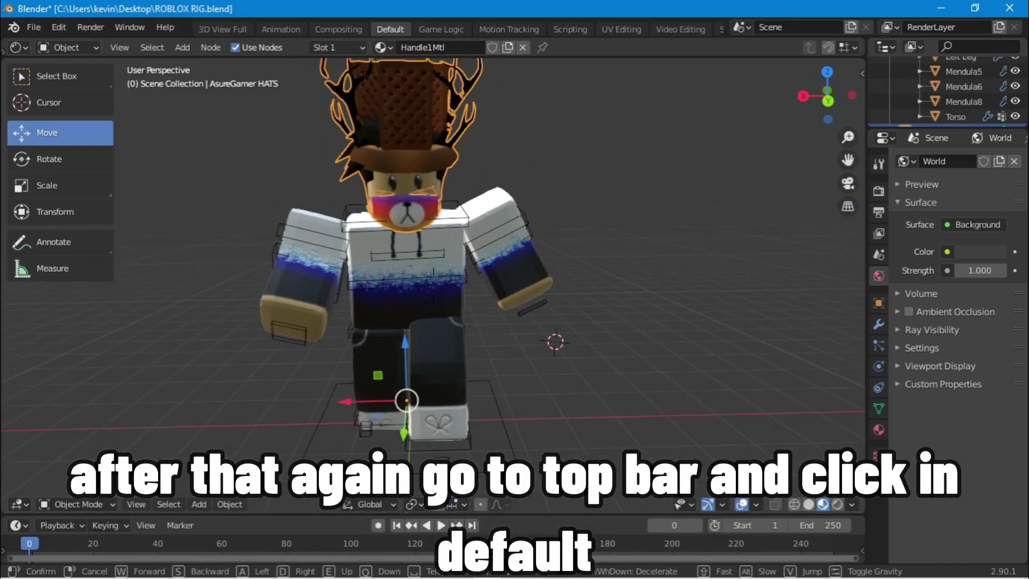
key(Escape)
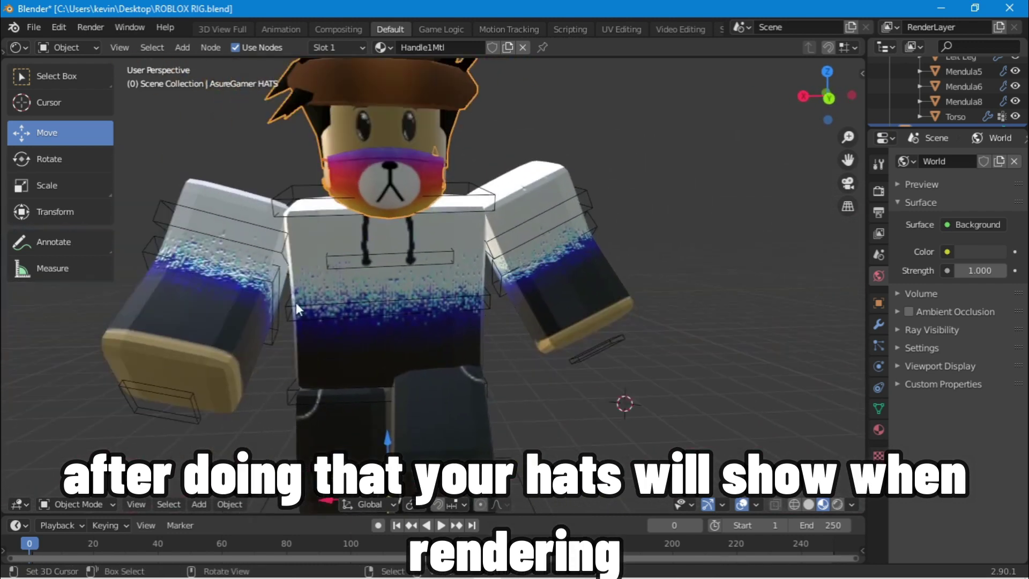
click(295, 306)
key(ctrl+Tab)
drag(369, 297, 369, 295)
- Shift the leg bones sideways along the X axis with G X
key(shift+grave)
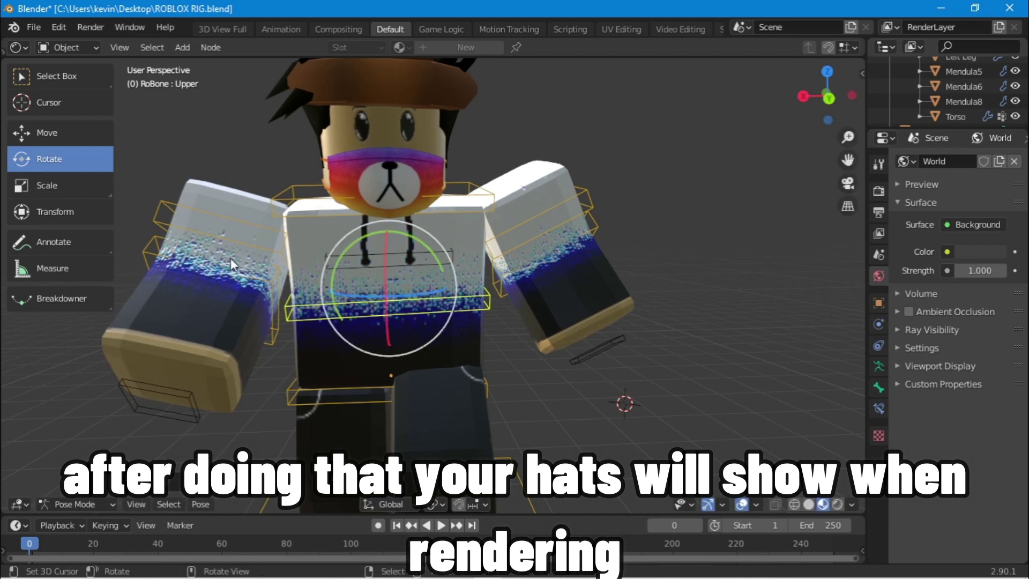
key(s)
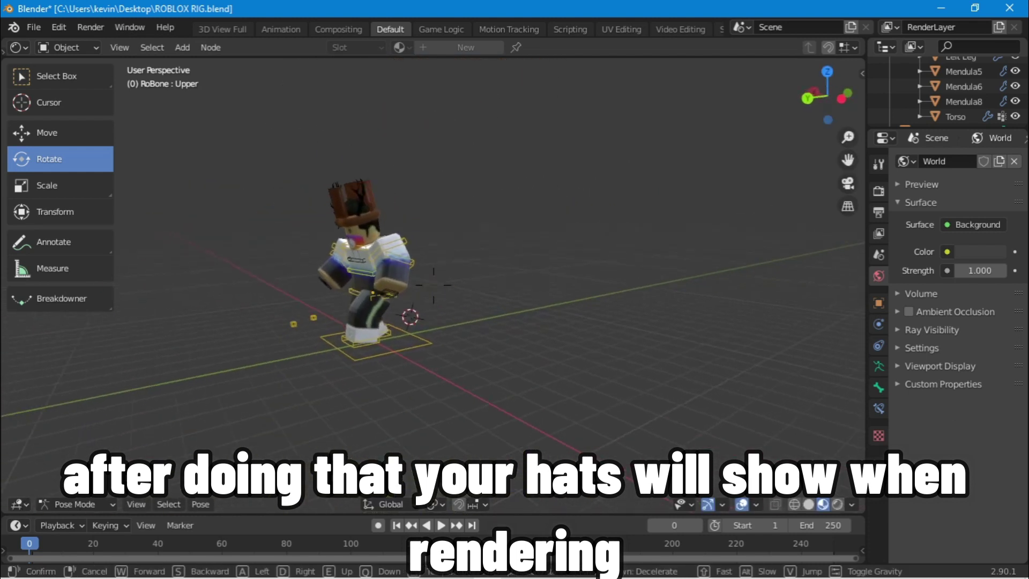
key(w)
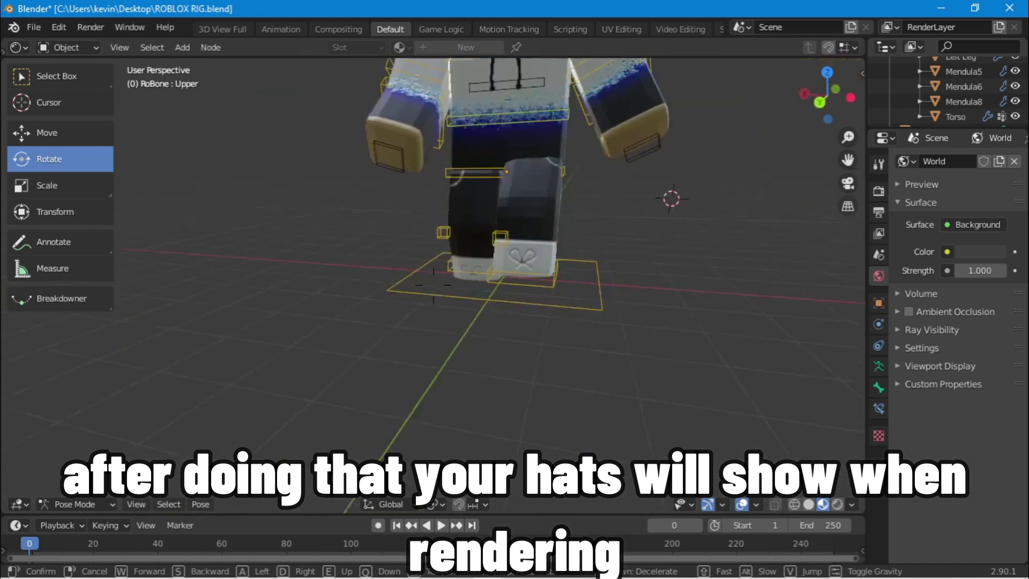
click(355, 262)
key(g)
key(x)
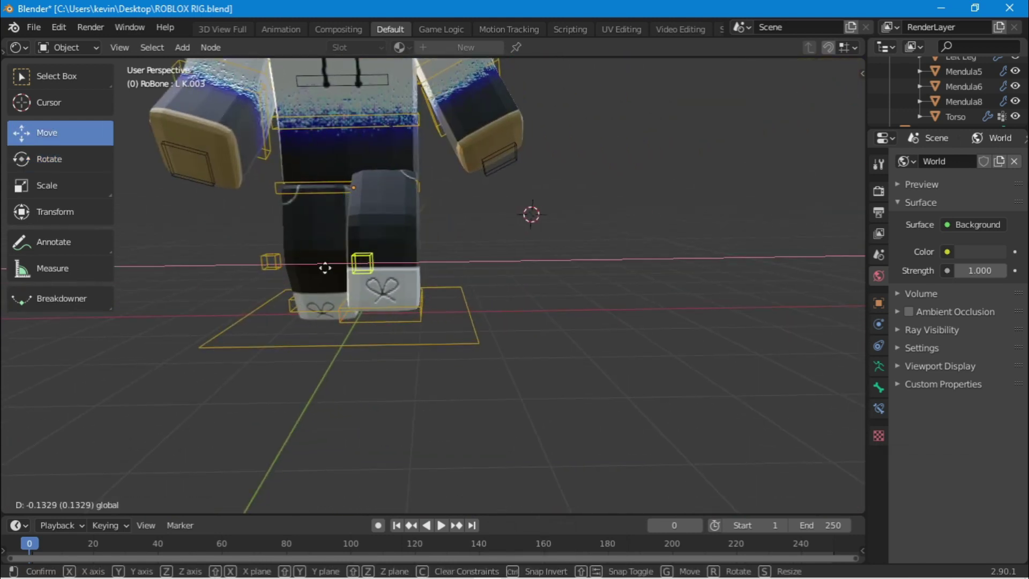
click(340, 270)
middle_drag(339, 270, 500, 284)
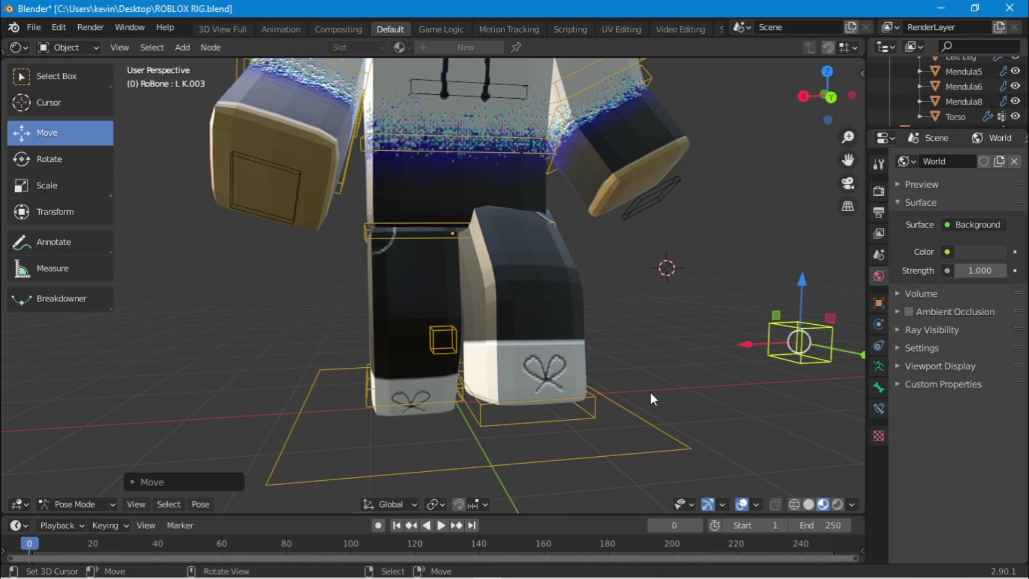
drag(459, 386, 378, 412)
mouse_move(380, 347)
mouse_down()
mouse_move(360, 342)
mouse_move(375, 370)
mouse_move(365, 365)
mouse_move(390, 343)
mouse_move(407, 378)
mouse_up()
- Move the L K.001 leg bone into place and centre the whole character in view
key(shift+grave)
key(w)
click(346, 355)
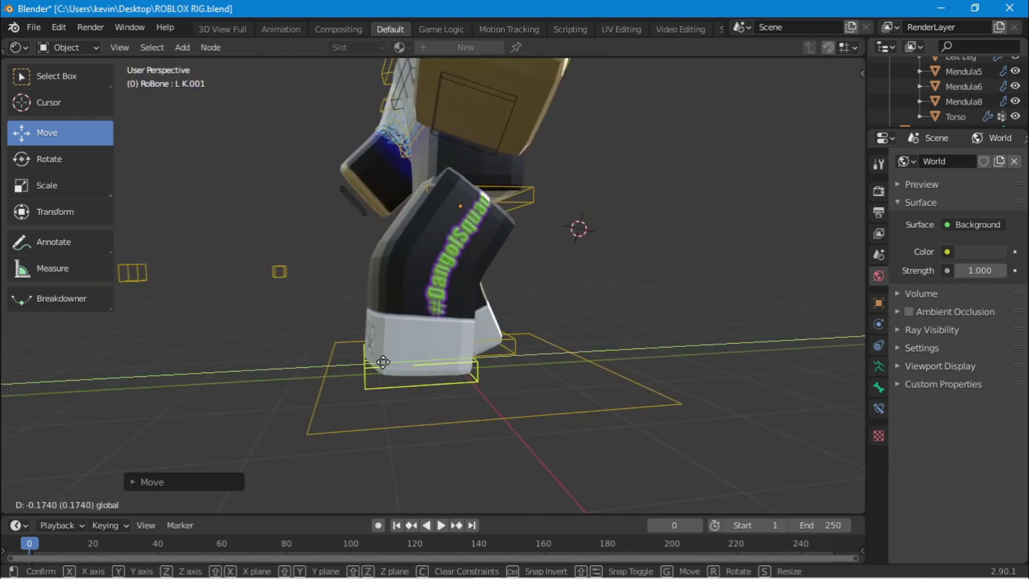
click(406, 378)
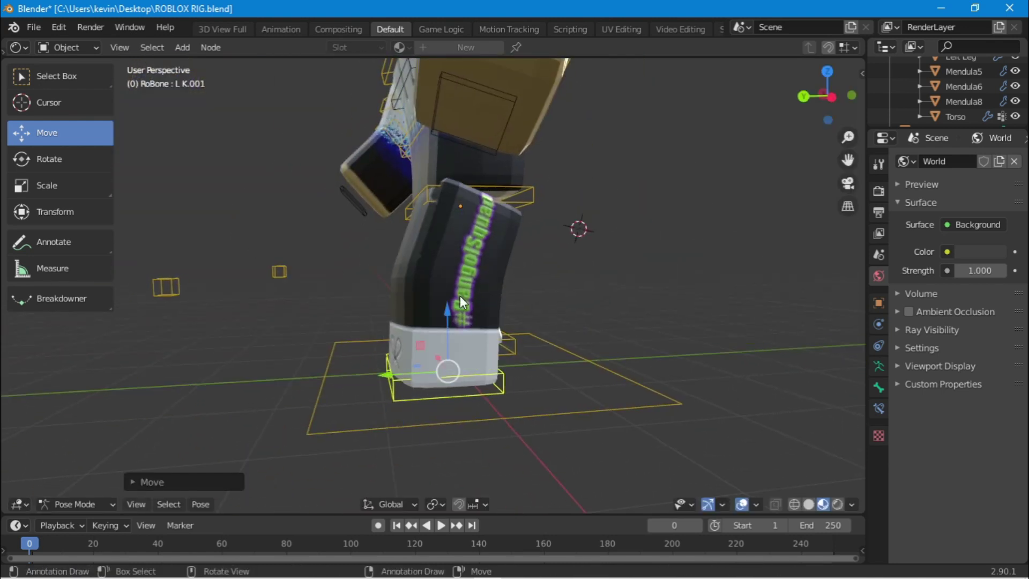
key(shift+grave)
key(w)
key(Escape)
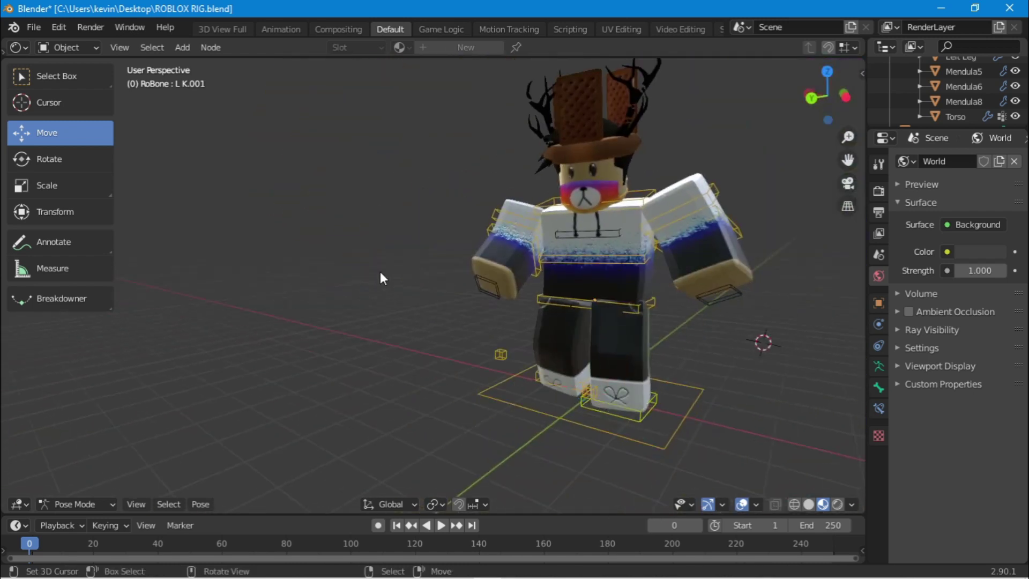
middle_drag(384, 278, 520, 351)
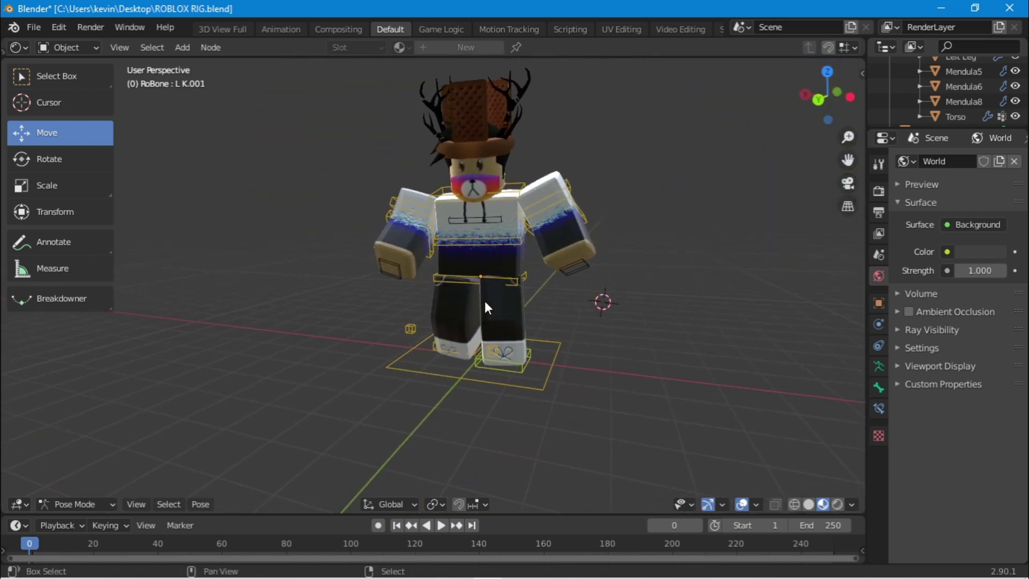
- Switch the avatar's rig back to Object Mode
key(shift+s)
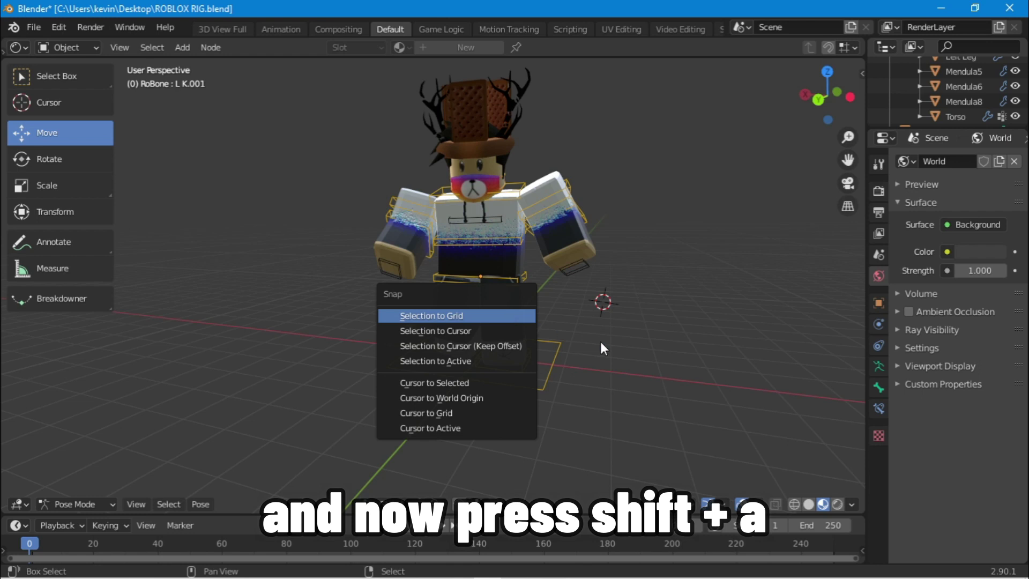
key(Escape)
key(shift+a)
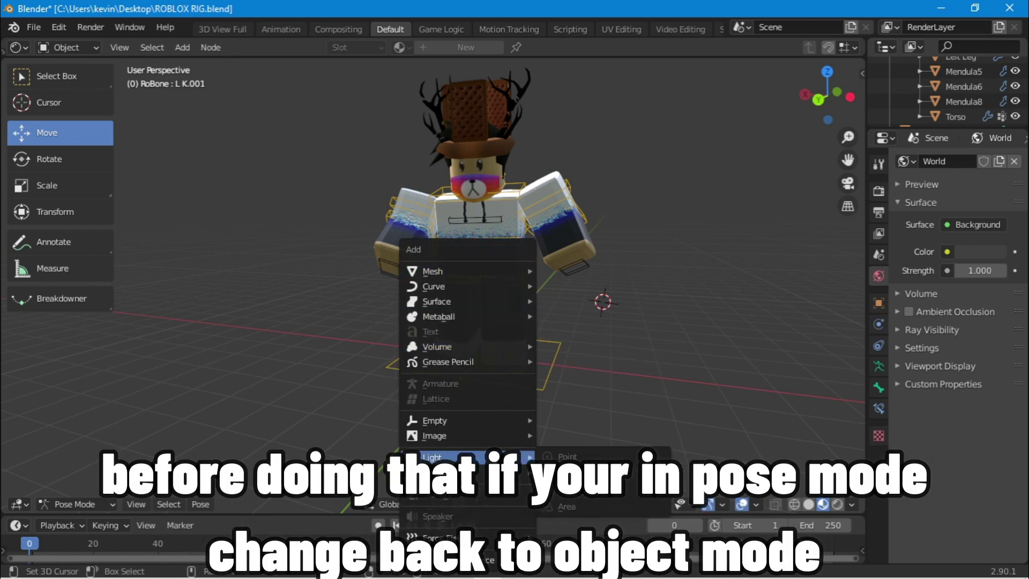
key(Escape)
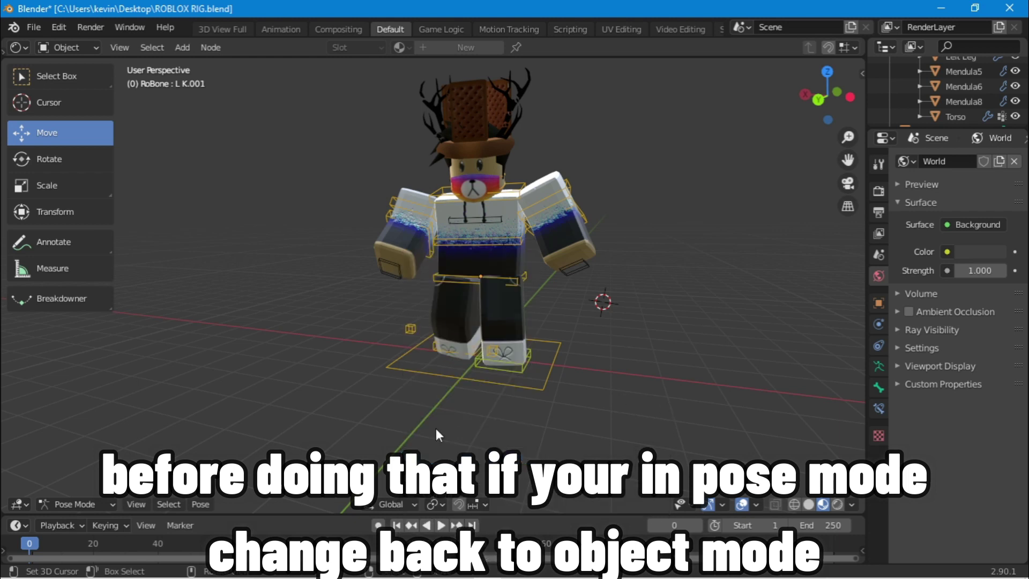
click(104, 506)
click(81, 485)
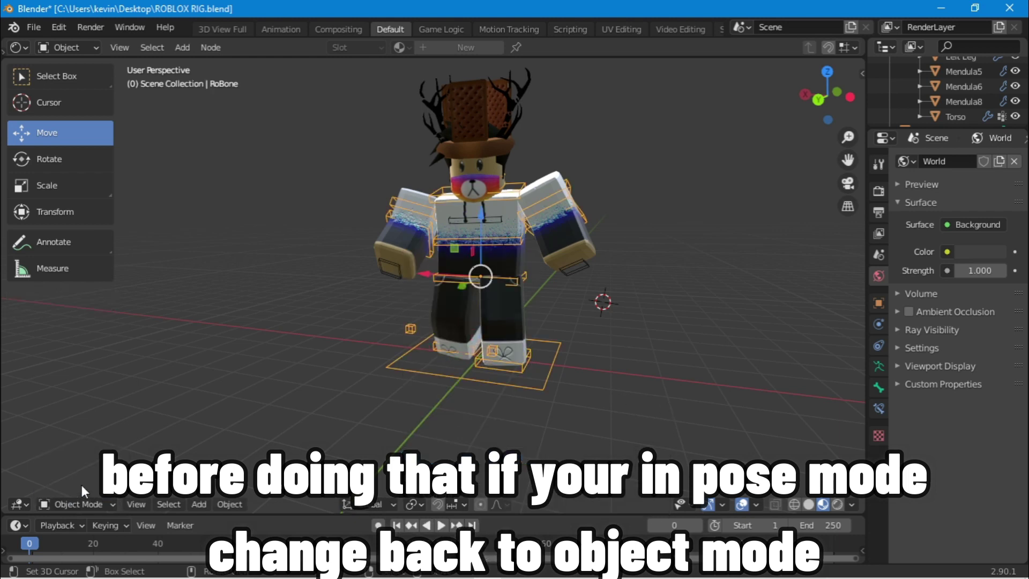
- Add a camera beside the character and back it away until the avatar is centred in frame
click(338, 439)
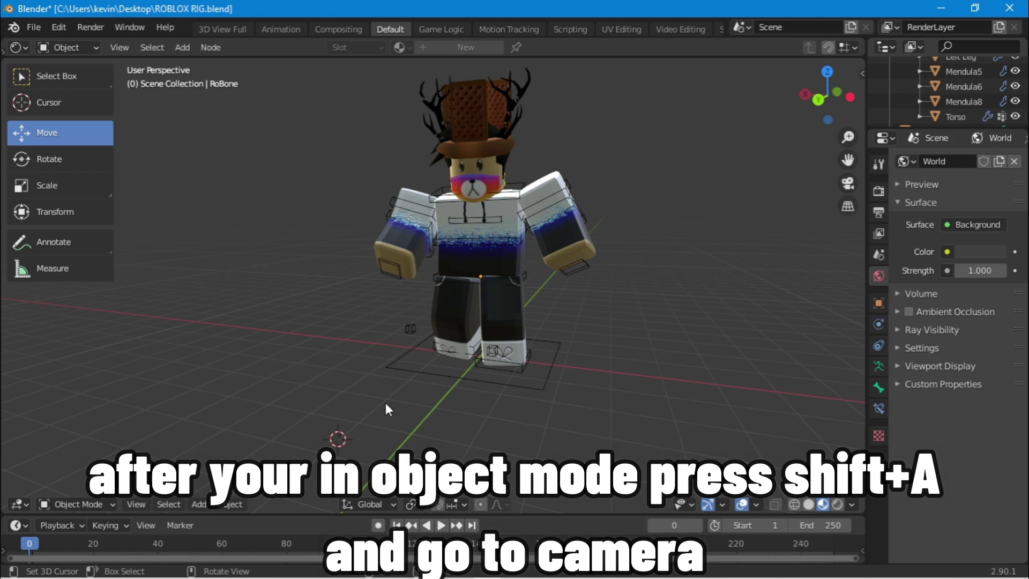
key(shift+a)
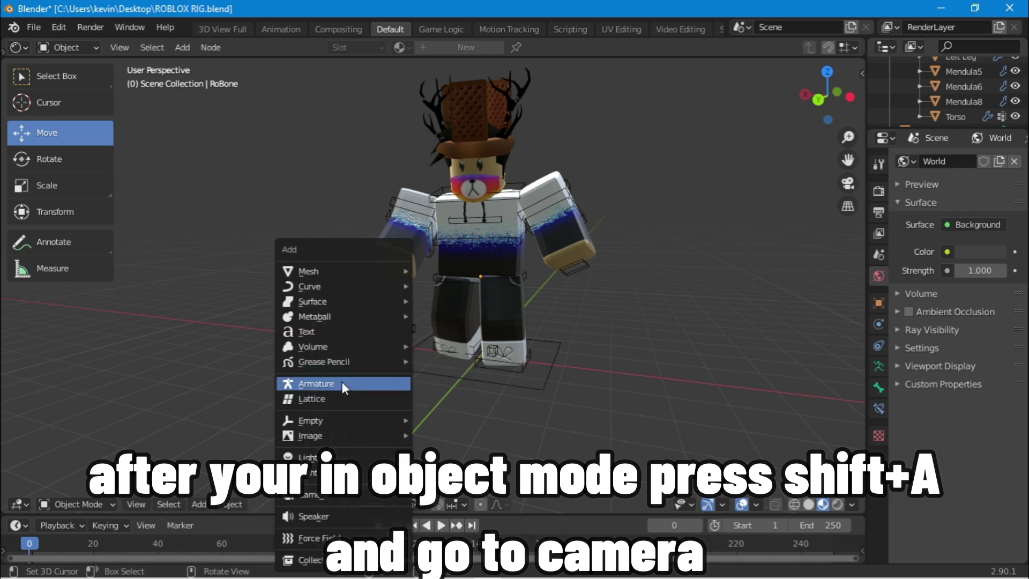
click(373, 496)
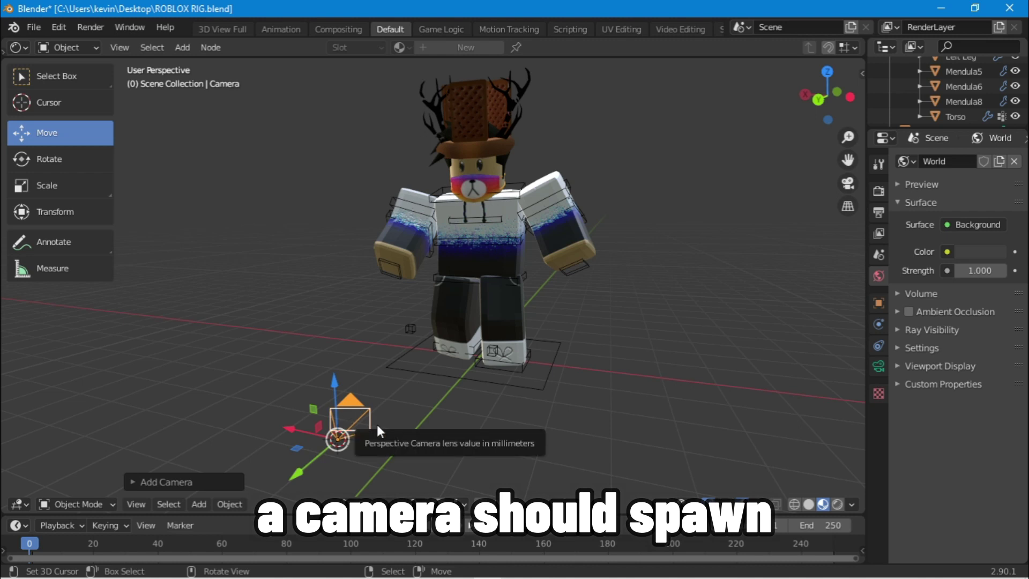
key(KP_0)
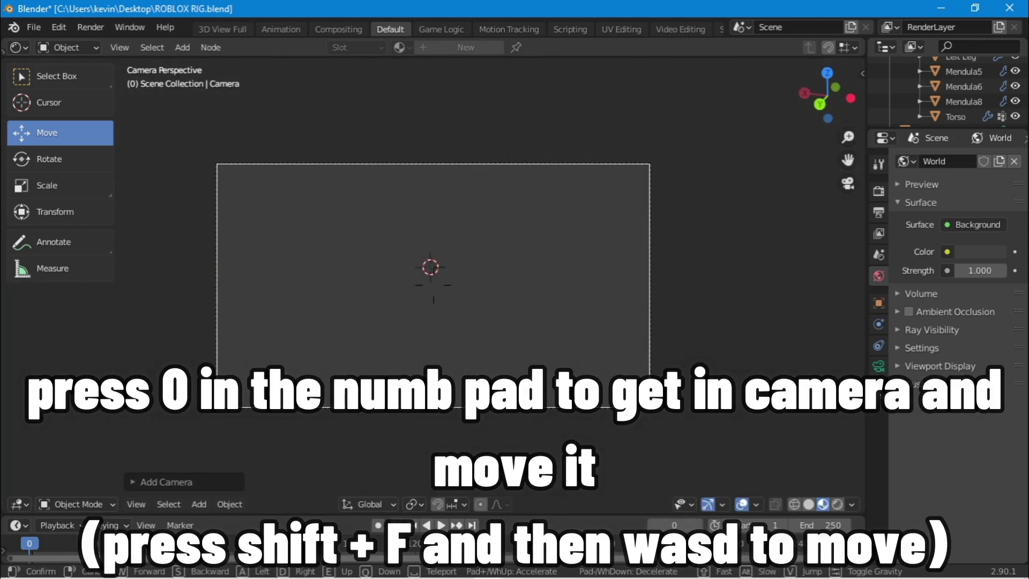
key(s)
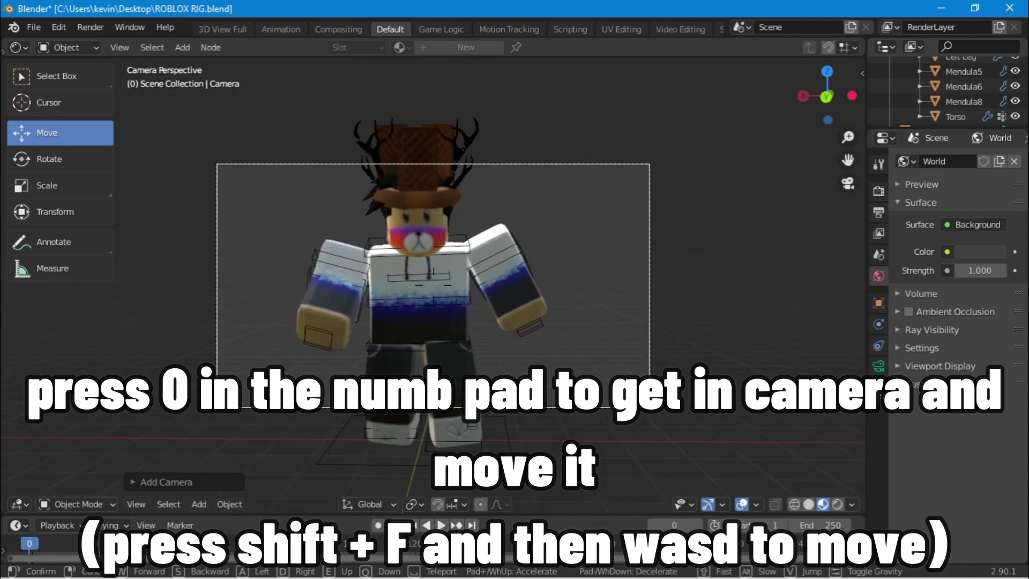
key(s)
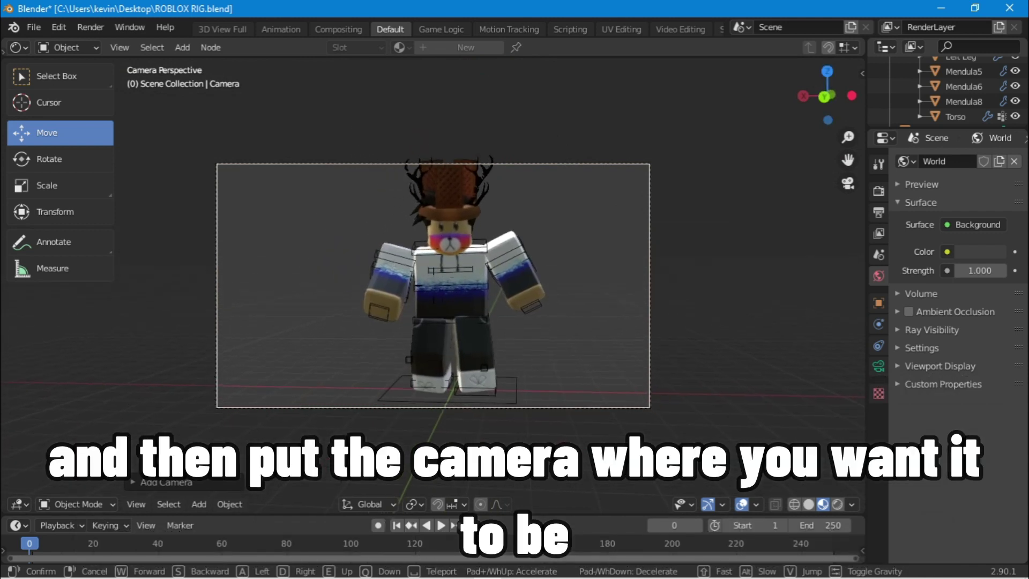
click(438, 252)
- Start repositioning the hats in the viewport
key(g)
click(438, 253)
drag(499, 370, 395, 381)
click(47, 132)
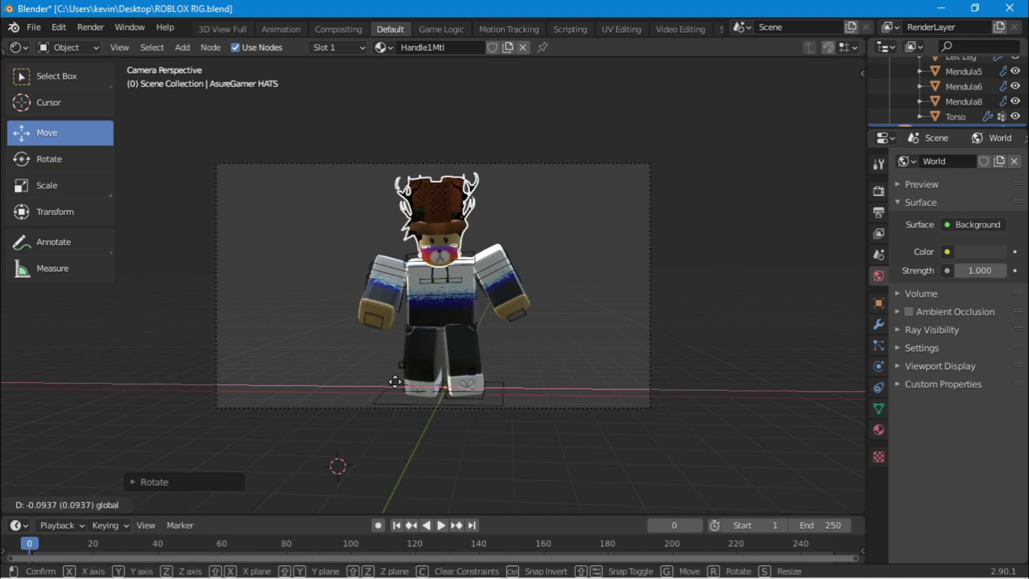
click(444, 384)
middle_drag(444, 384, 488, 401)
key(g)
key(Escape)
key(shift+grave)
key(w)
key(s)
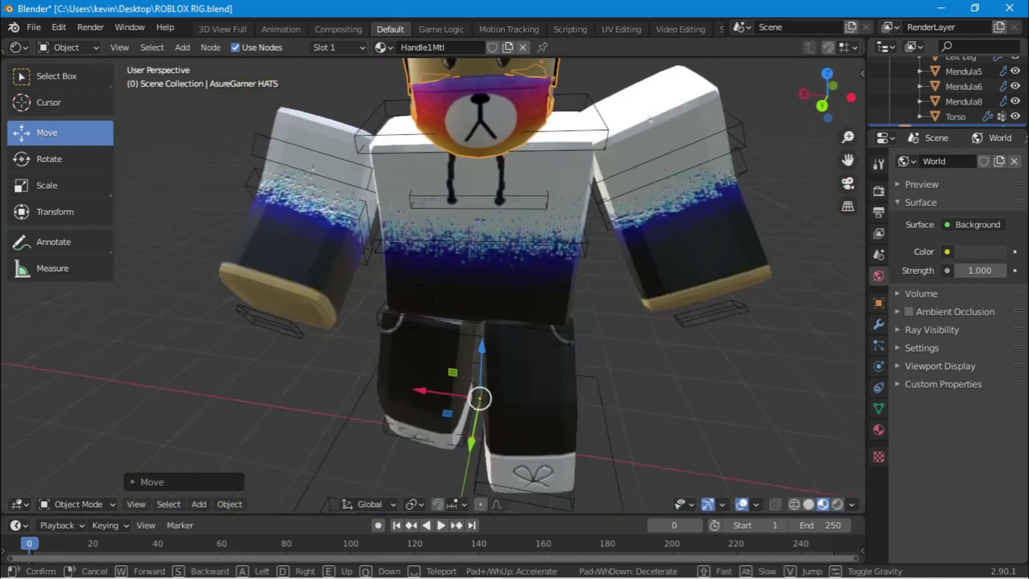
key(w)
key(Escape)
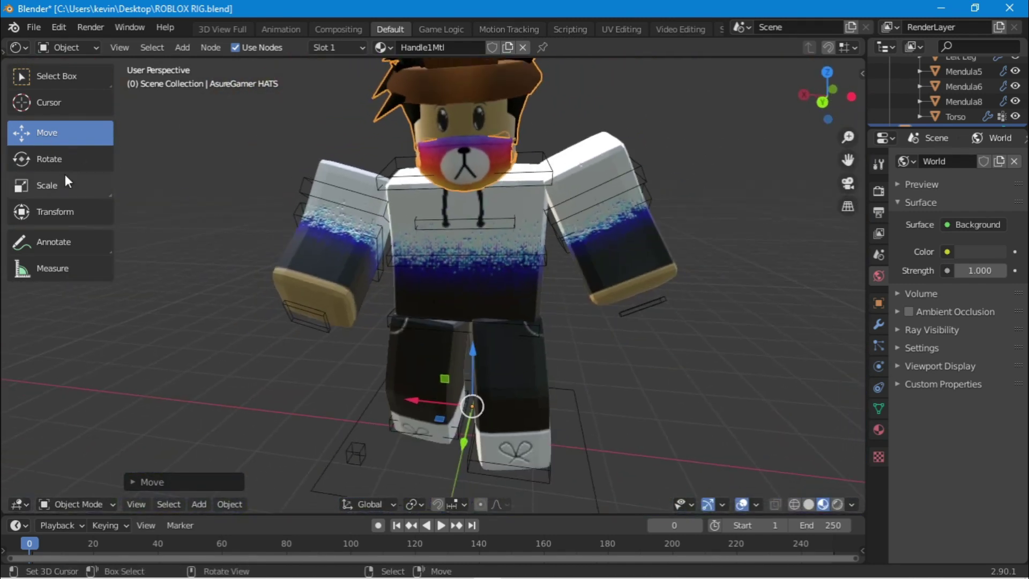
click(49, 159)
drag(483, 450, 439, 445)
click(47, 133)
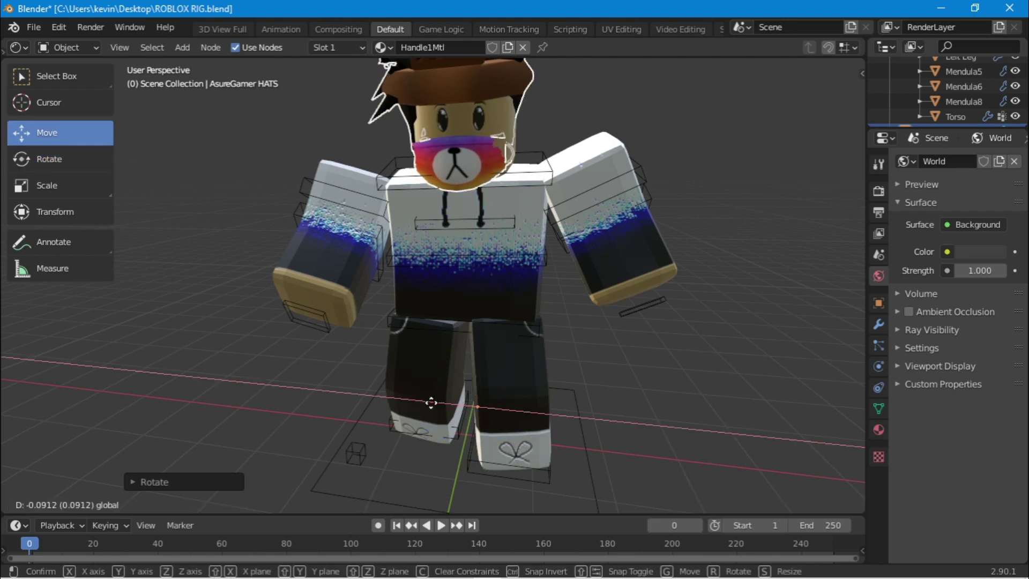
key(shift+grave)
key(Escape)
click(49, 159)
drag(499, 450, 455, 445)
click(48, 133)
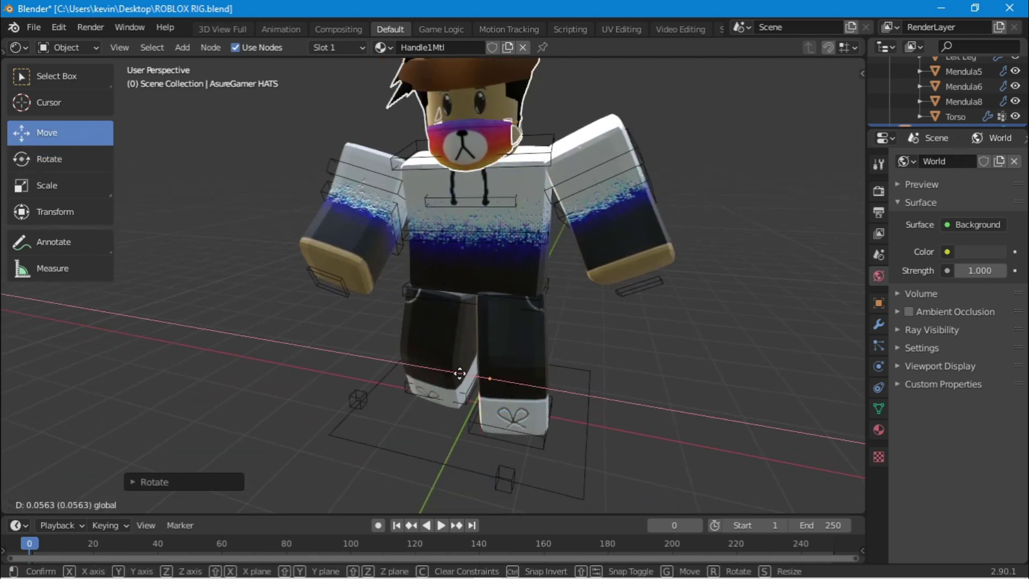
key(shift+grave)
key(w)
key(Escape)
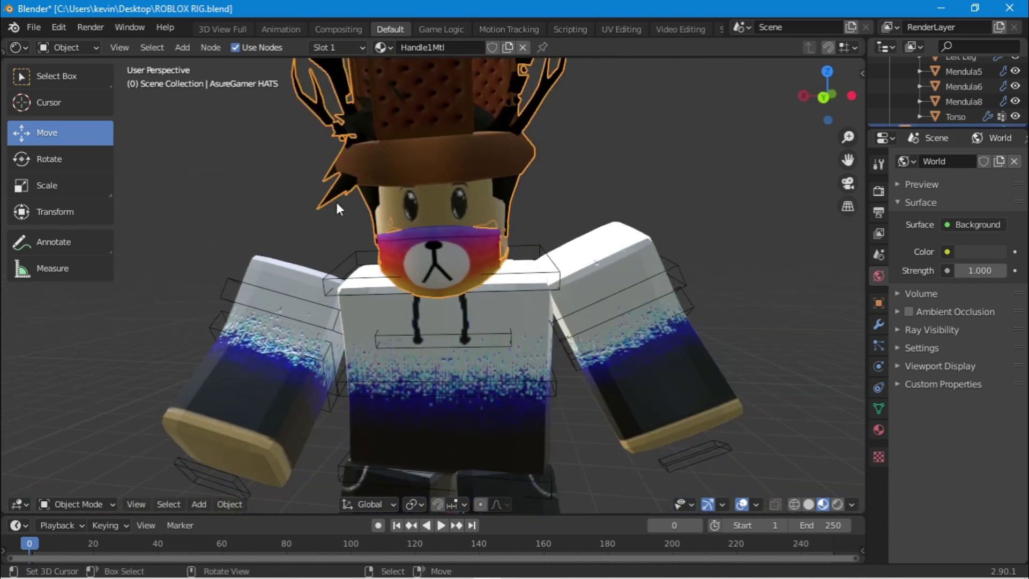
click(49, 158)
drag(461, 376, 428, 386)
click(47, 133)
drag(375, 363, 386, 360)
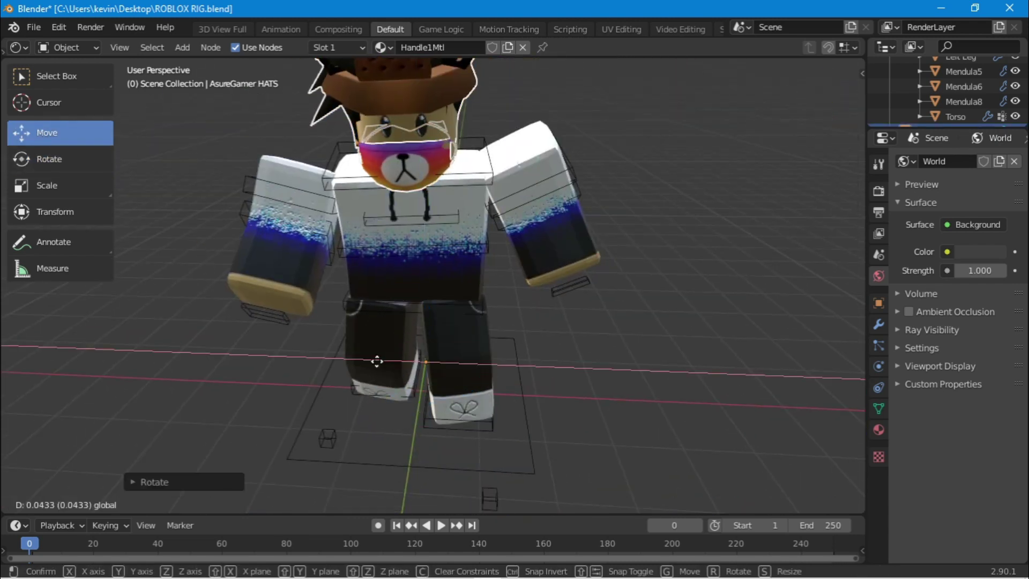
key(shift+grave)
click(434, 285)
key(shift+grave)
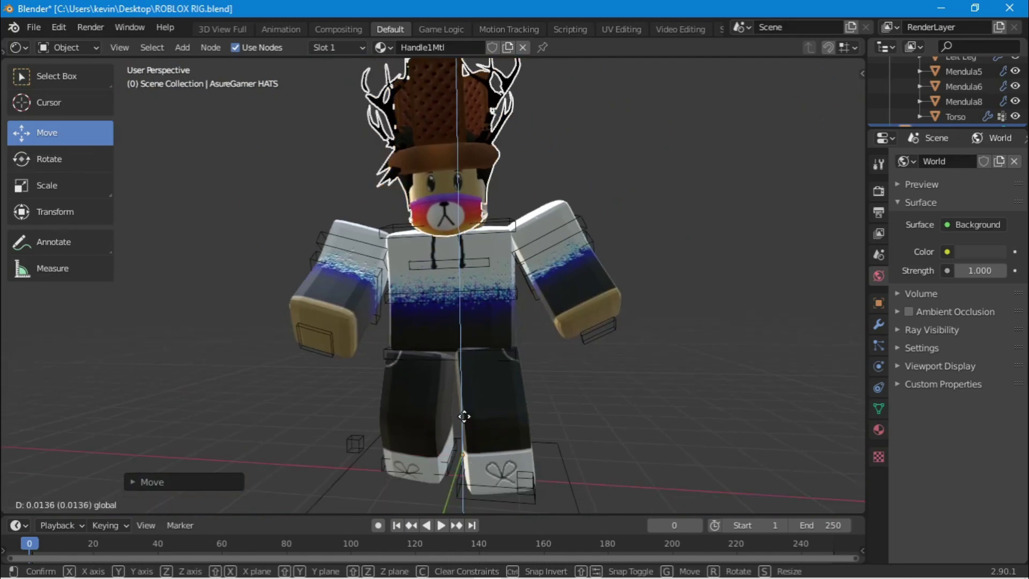
click(433, 282)
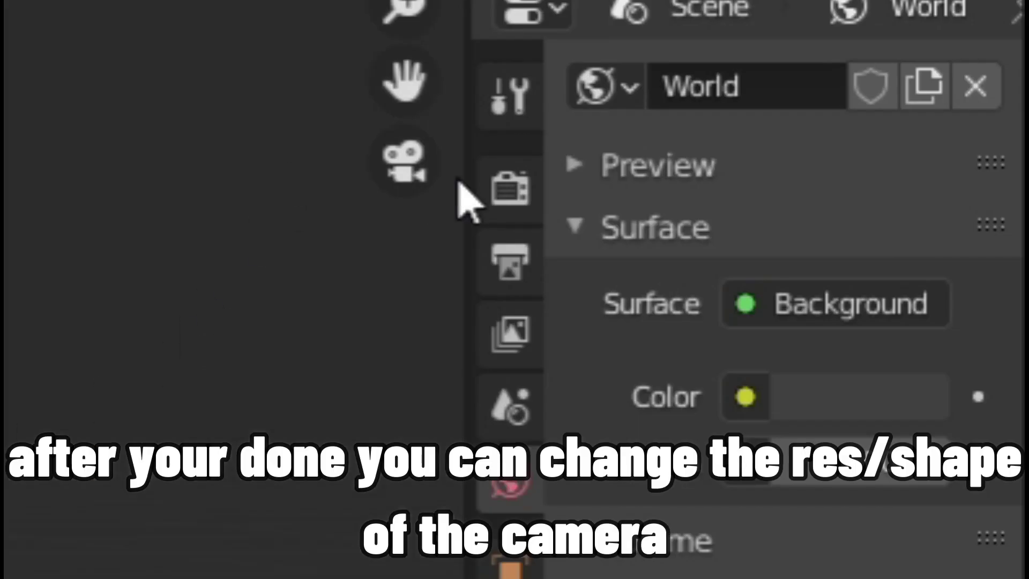
- Set the output Resolution Y to 1920 for a square 1920 × 1920 render
click(513, 208)
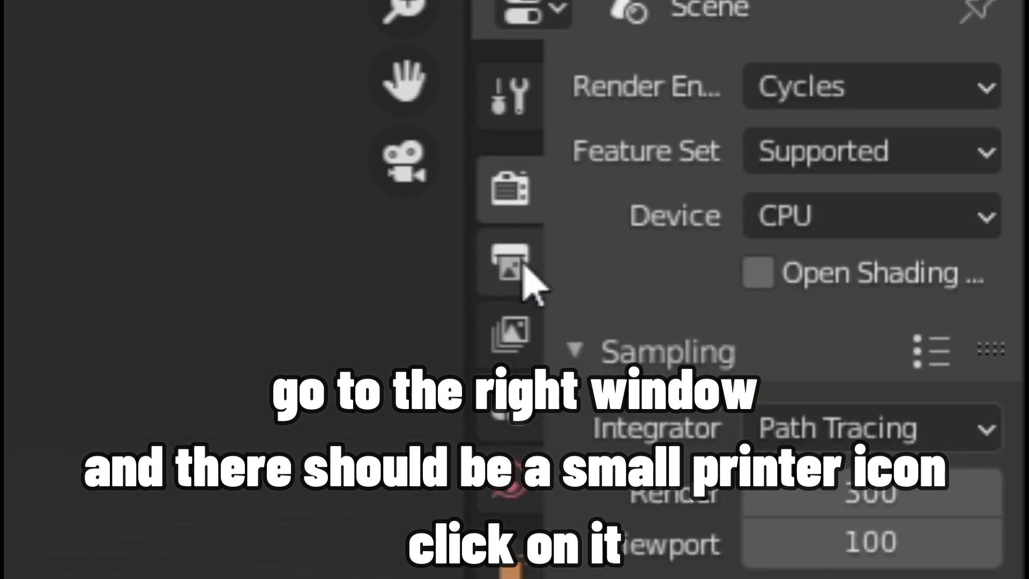
click(524, 267)
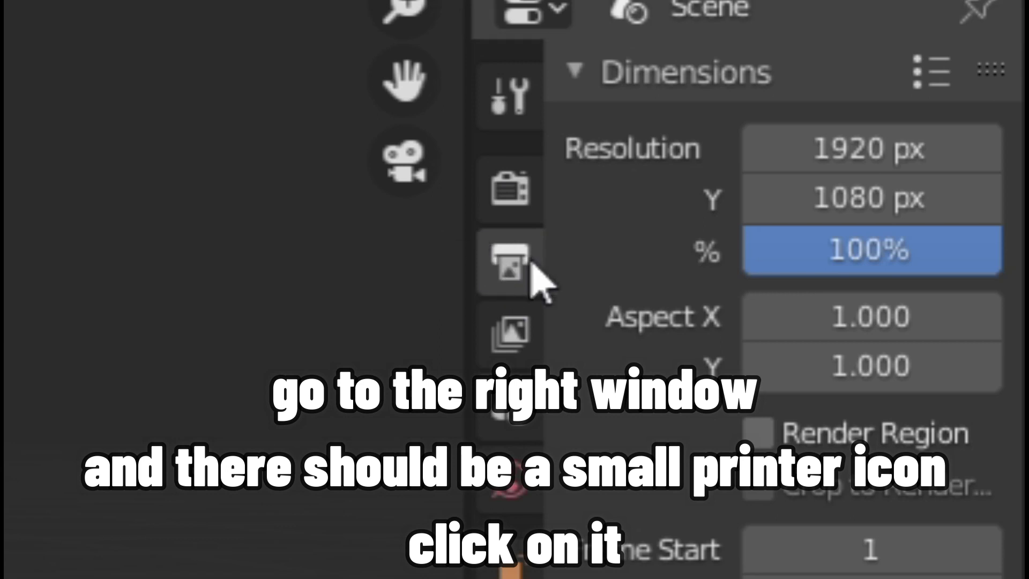
click(842, 199)
text(1920)
key(Return)
- Fly the camera toward the avatar, then back so the feet stay in frame
key(w)
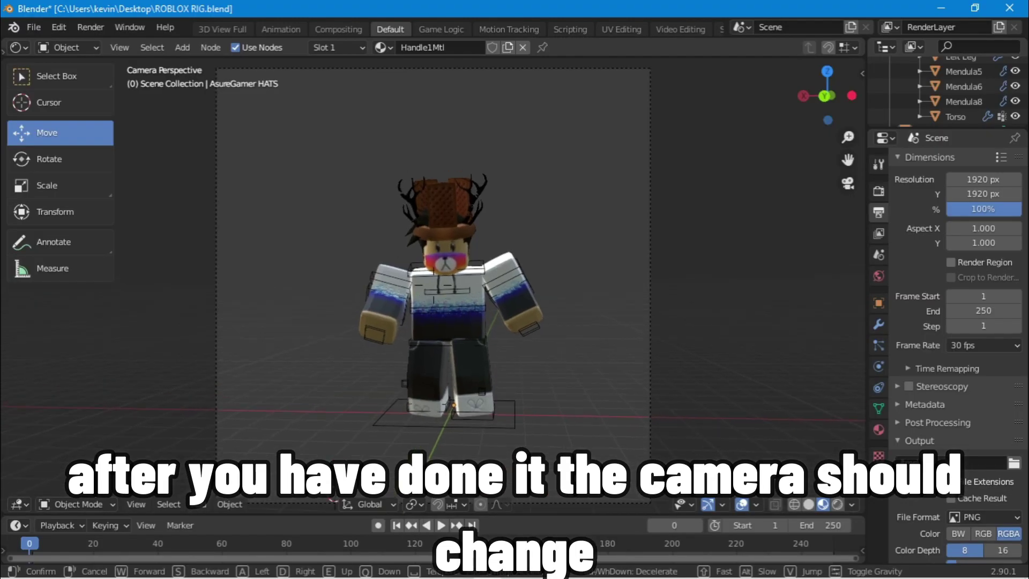
key(s)
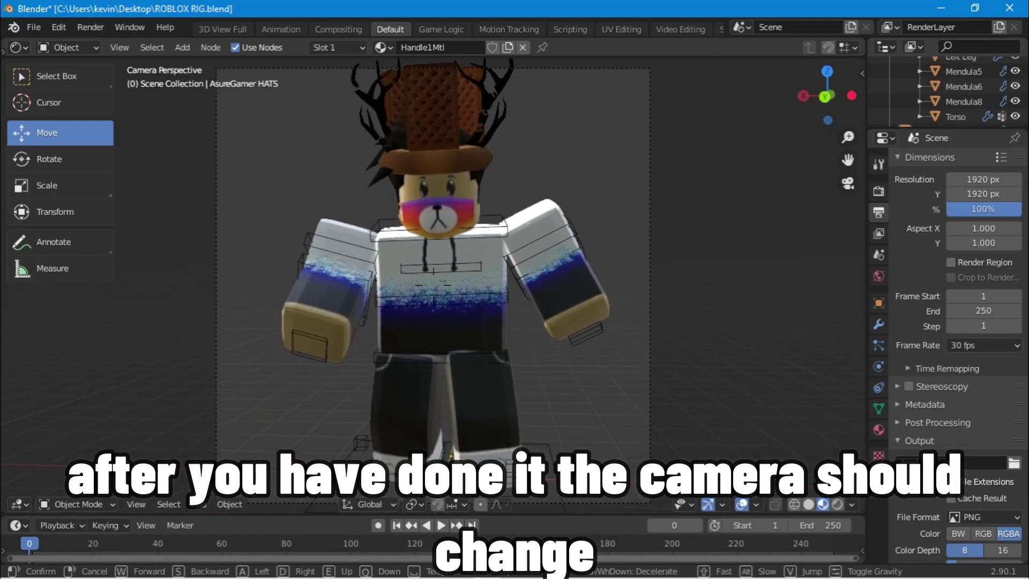
key(s)
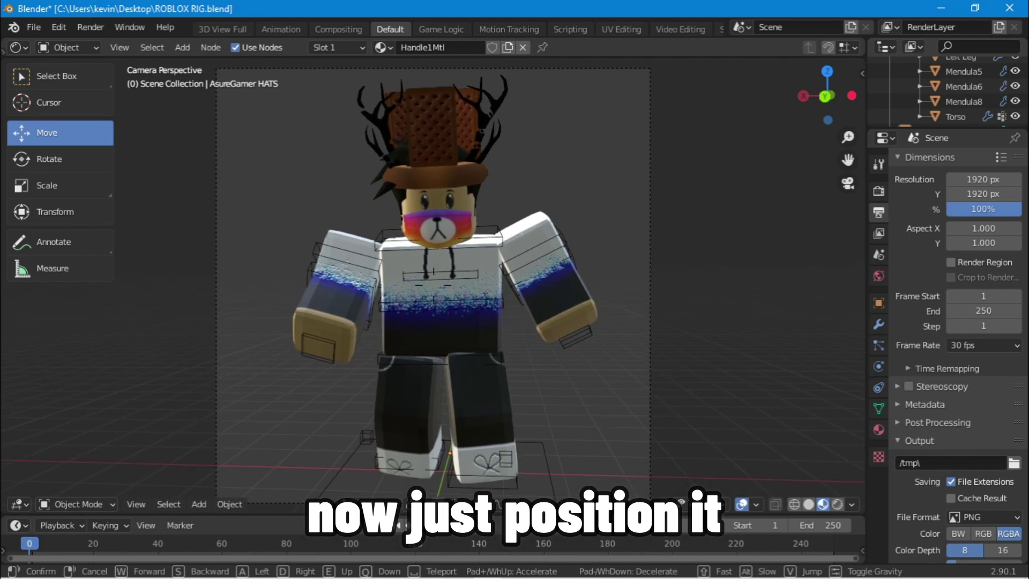
- Rotate the RoBone rig and the hats slightly, about 3 degrees
key(Return)
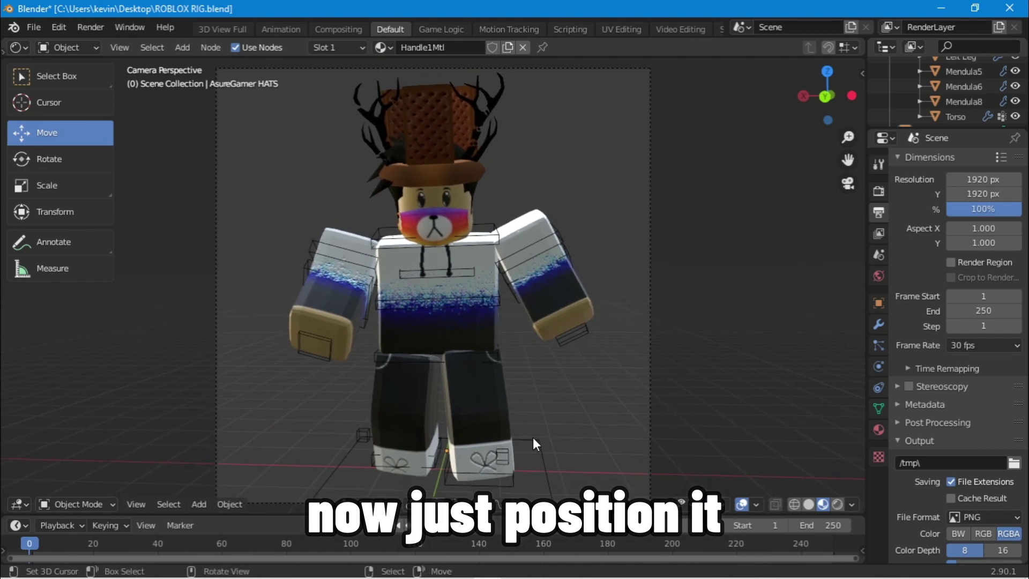
click(436, 351)
click(50, 158)
drag(448, 298, 447, 294)
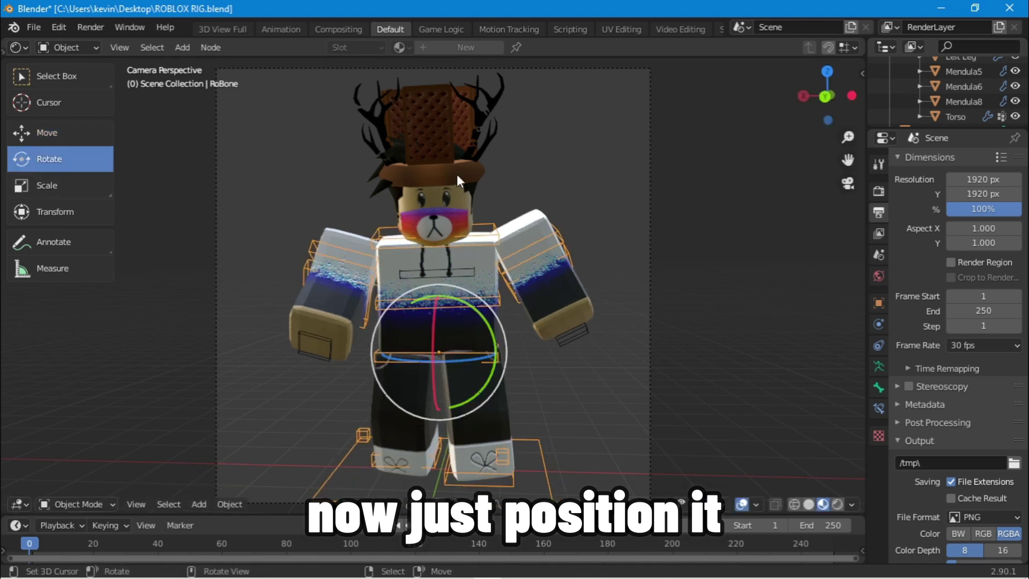
click(455, 157)
click(473, 162)
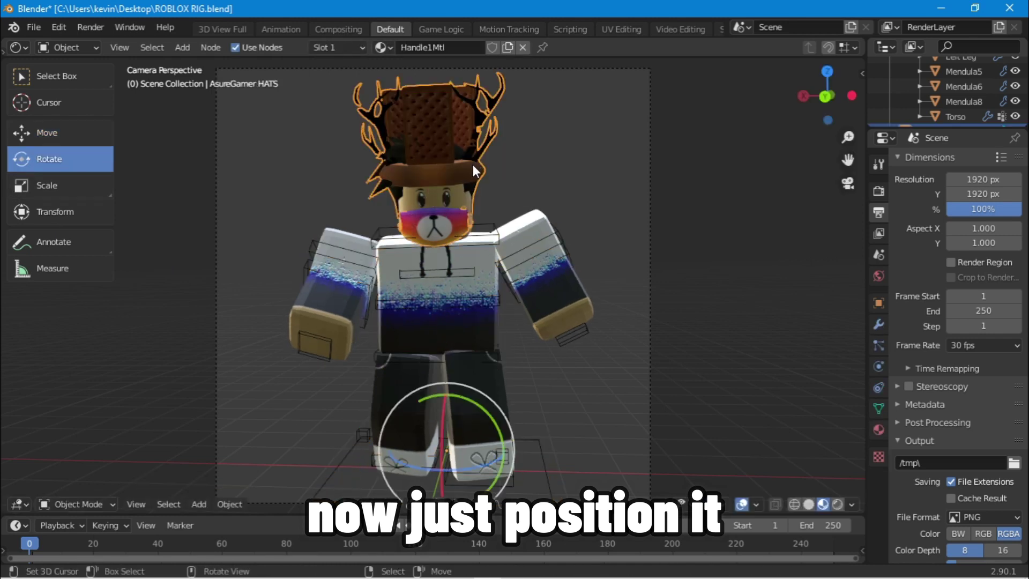
shift+click(538, 442)
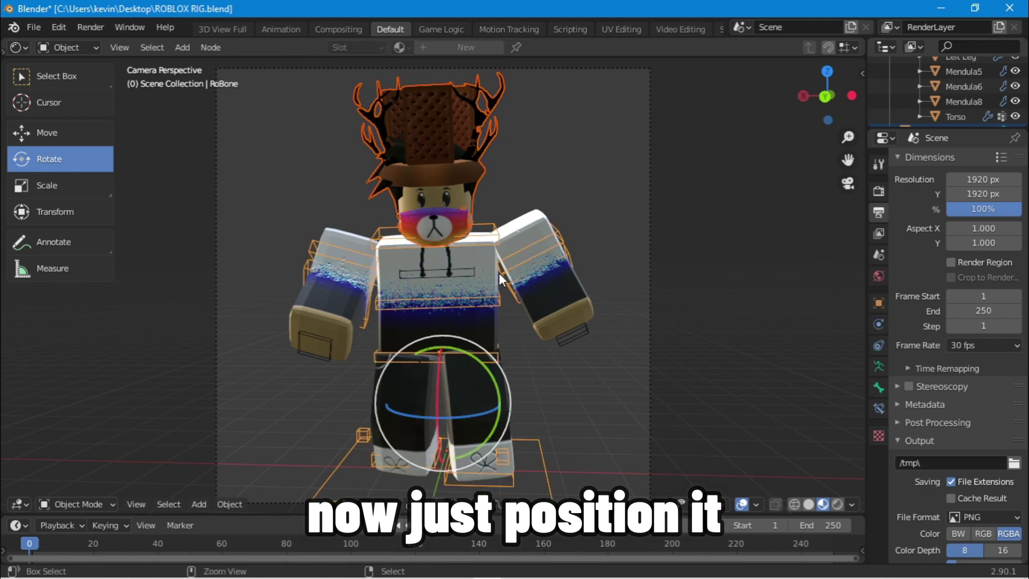
drag(475, 355, 474, 358)
- Fly the camera closer so the head and upper body fill the frame, then deselect
key(shift+grave)
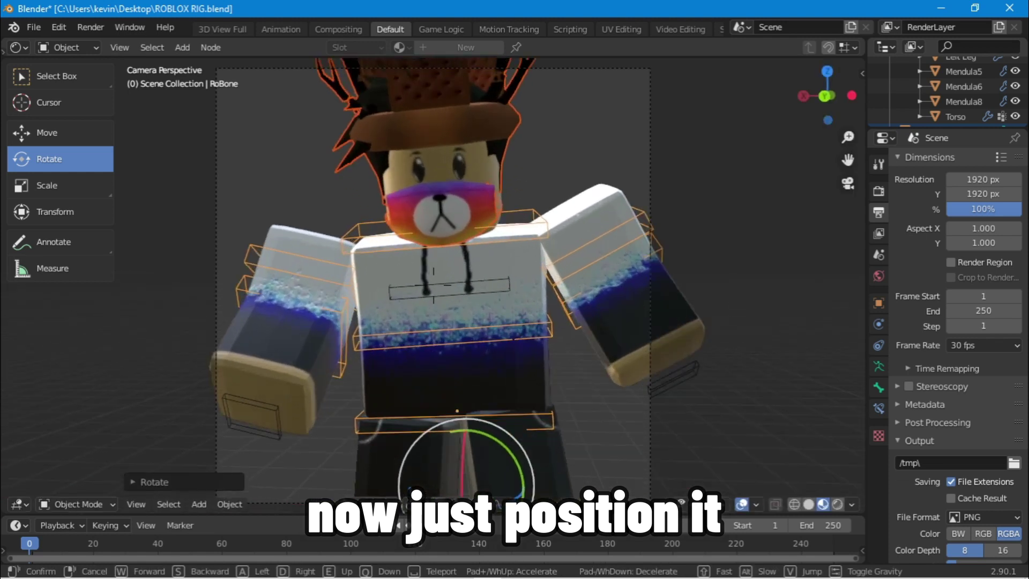
key(w)
key(w)
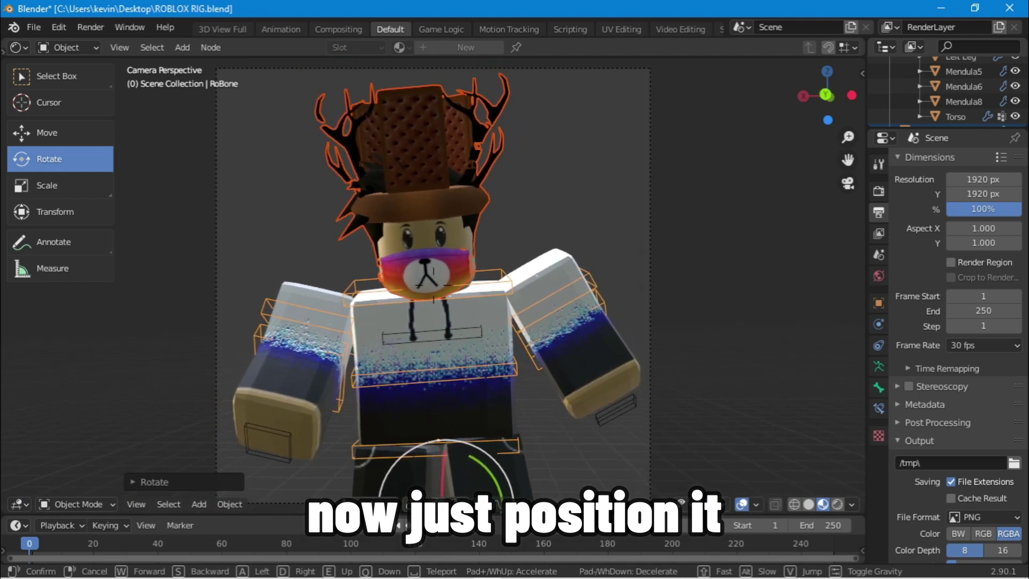
click(433, 285)
click(549, 197)
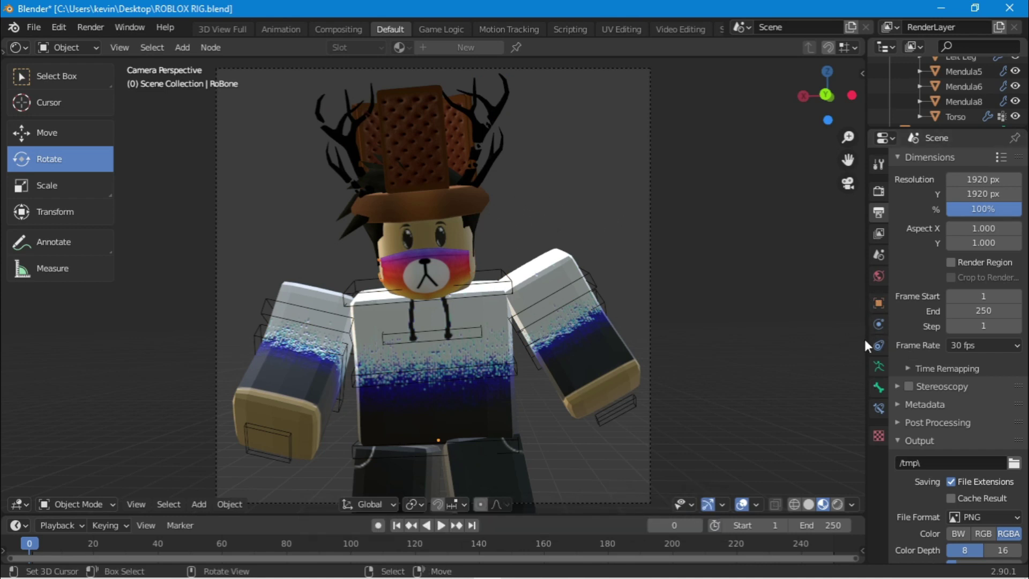
- Enable Transparent under Film in the Render Properties
click(879, 436)
click(878, 274)
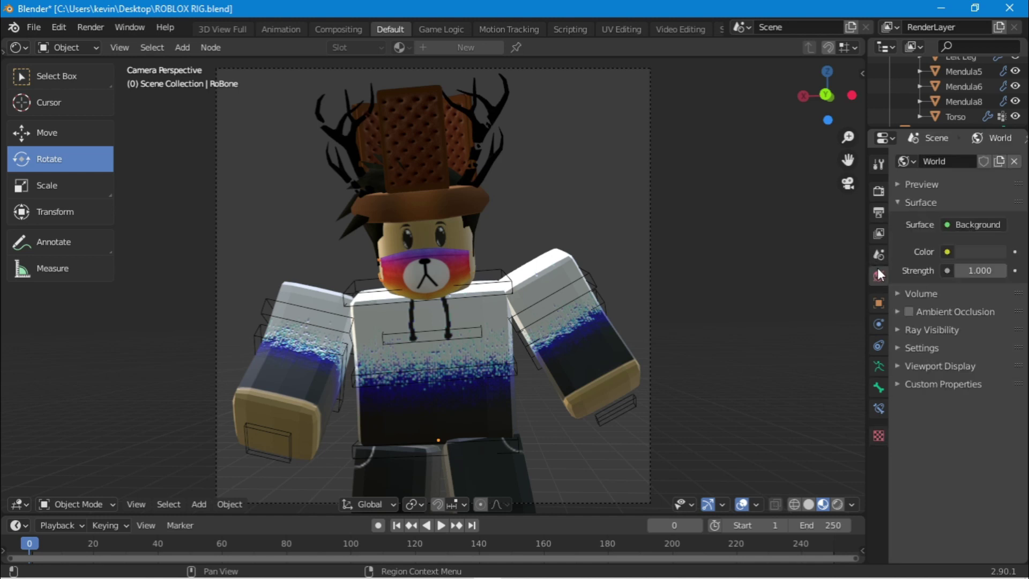
click(880, 251)
click(880, 233)
click(880, 216)
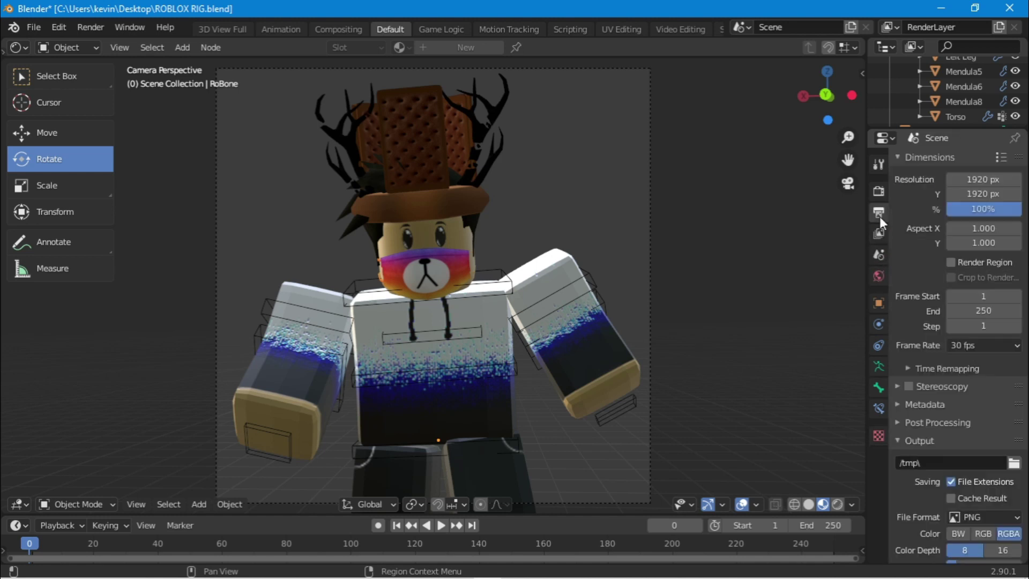
scroll(906, 330, down, 2)
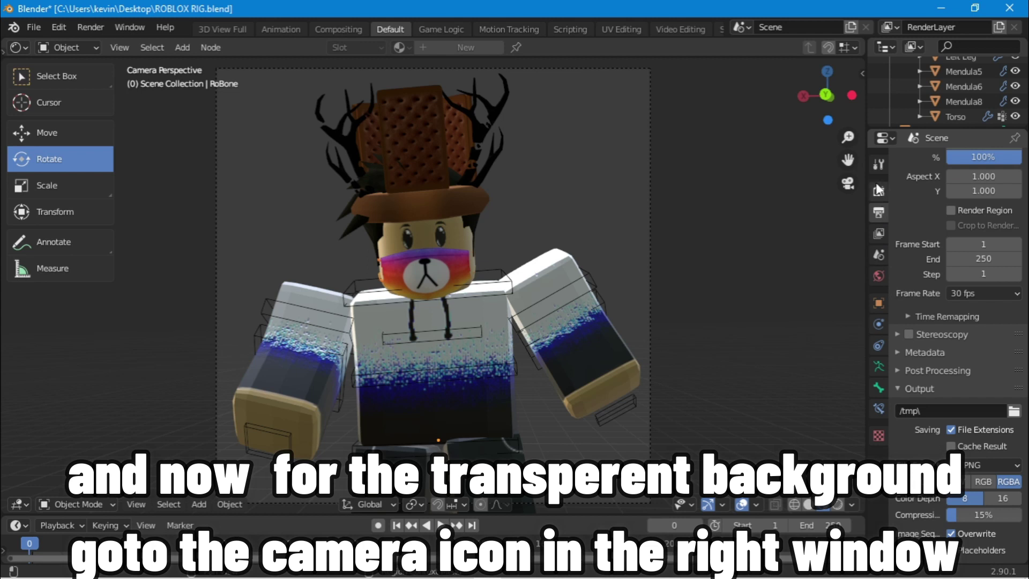
click(878, 190)
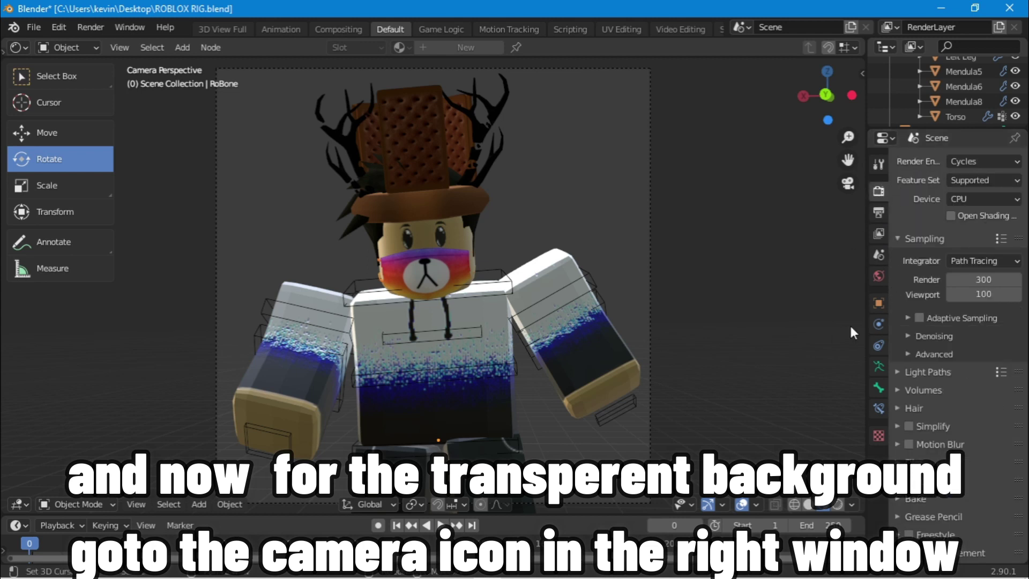
click(898, 462)
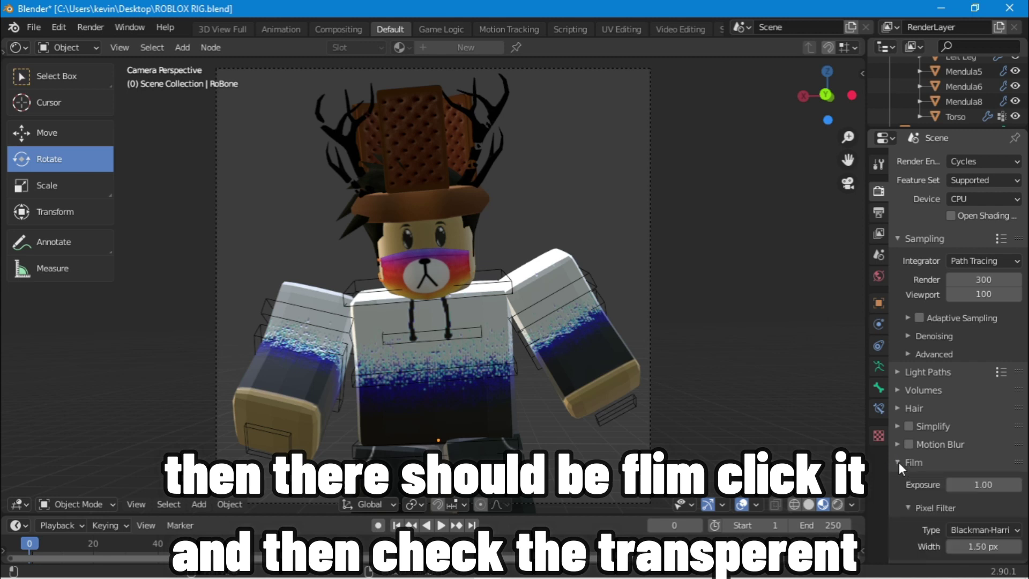
scroll(902, 485, down, 3)
click(919, 478)
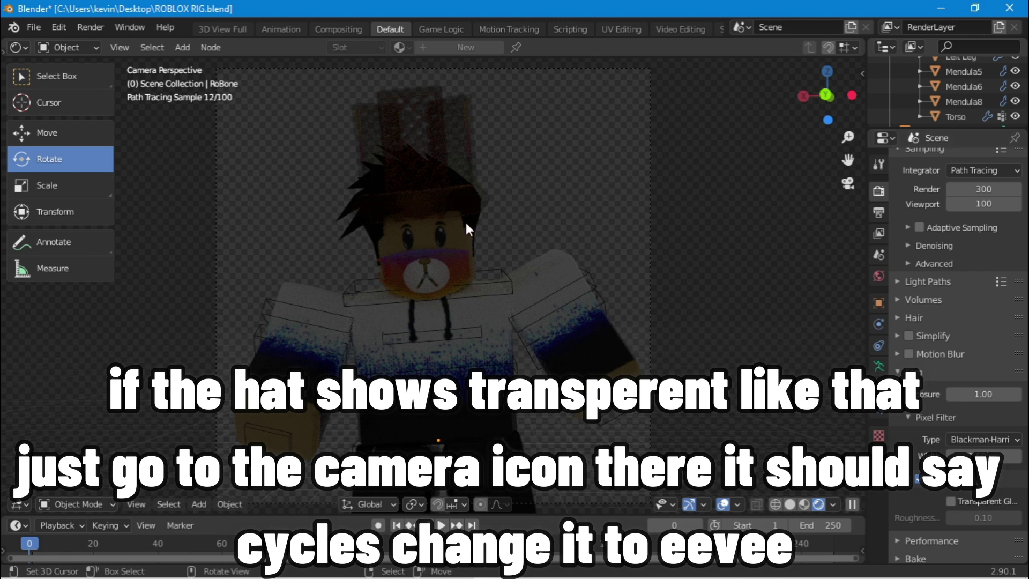
- Switch the render engine from Cycles to Eevee
scroll(900, 230, up, 4)
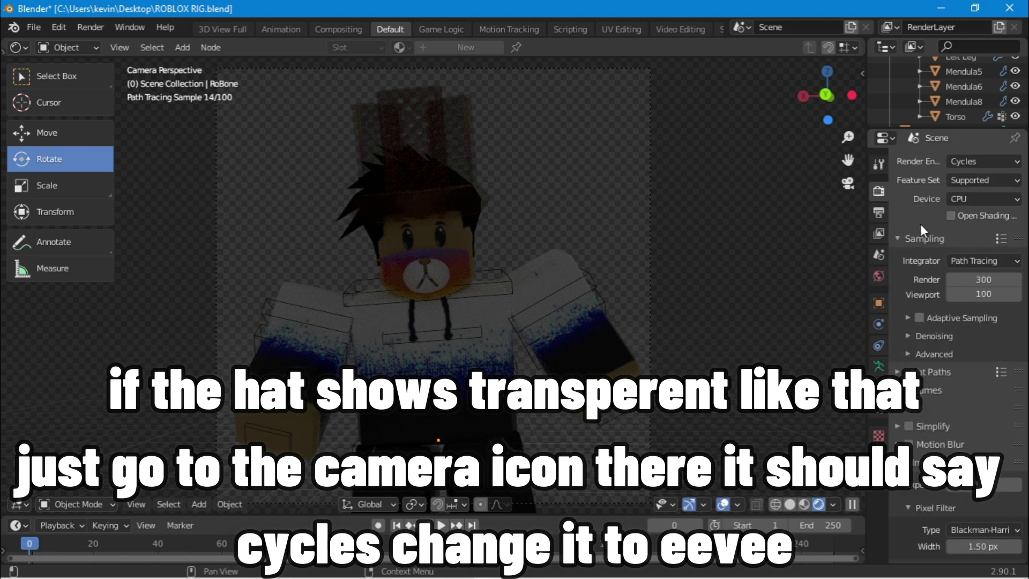
click(966, 161)
click(962, 179)
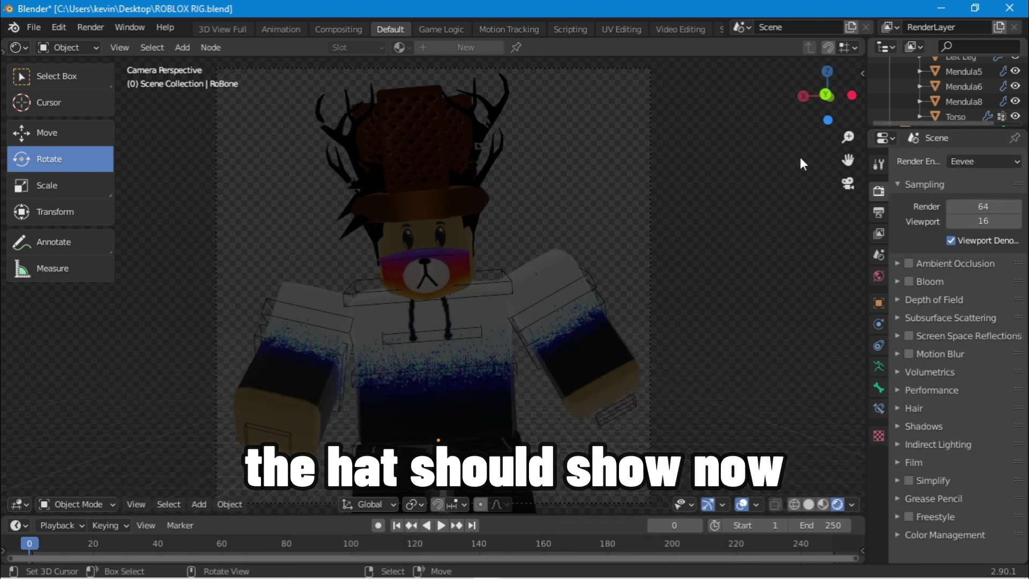
click(989, 159)
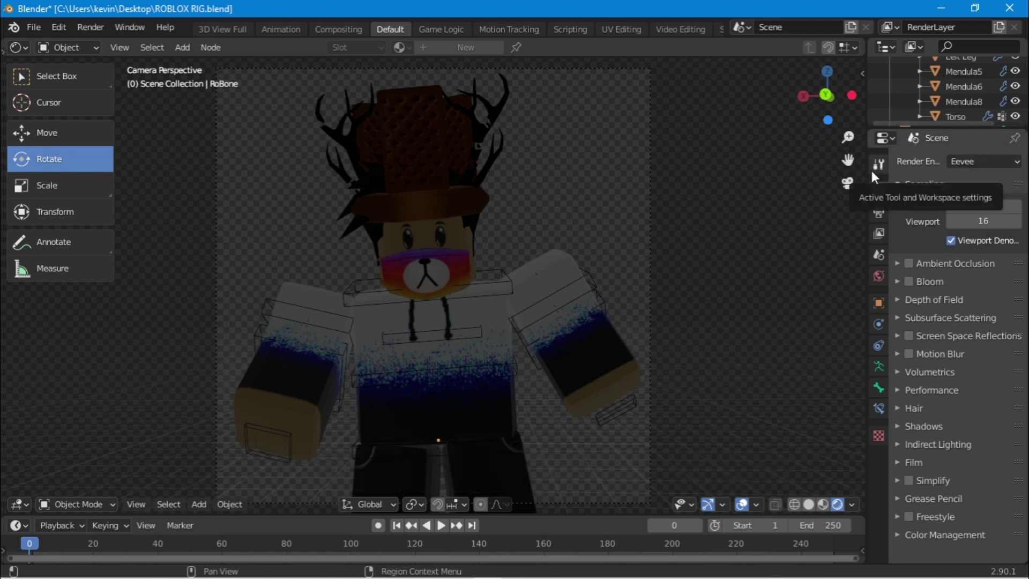
- Nudge the hat slightly along X and check it through the camera
click(460, 167)
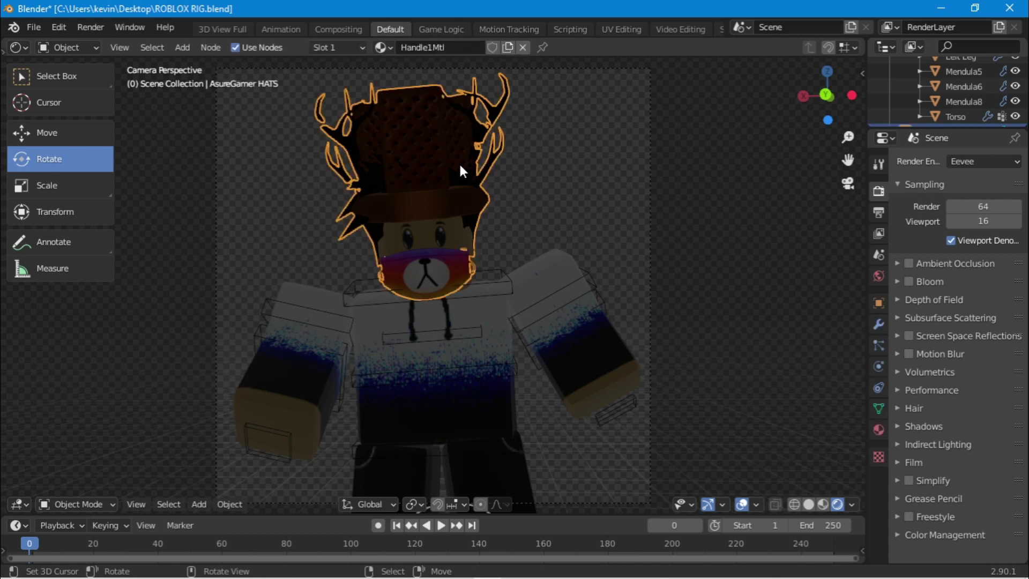
key(KP_Decimal)
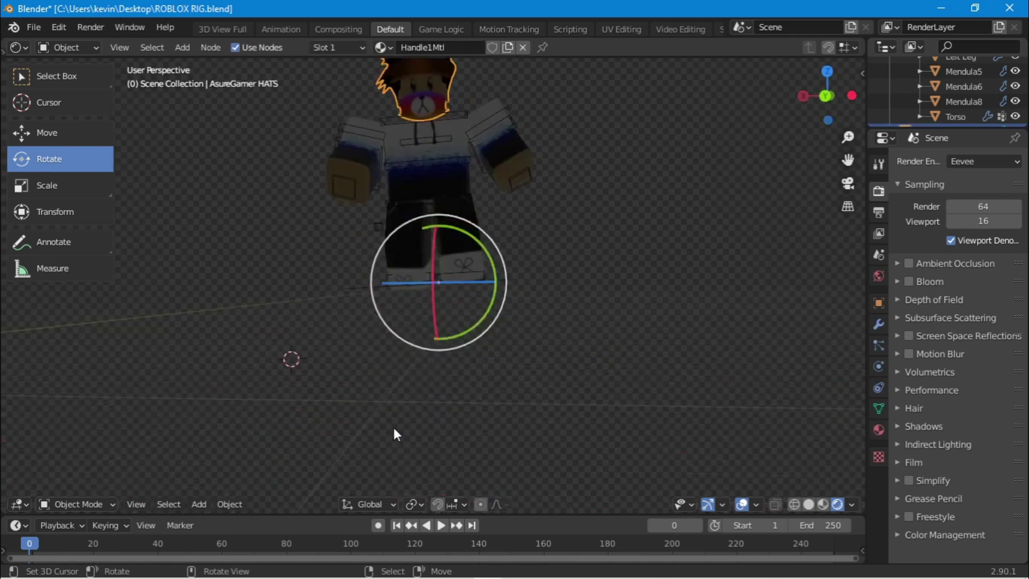
click(56, 129)
drag(375, 279, 383, 279)
key(KP_0)
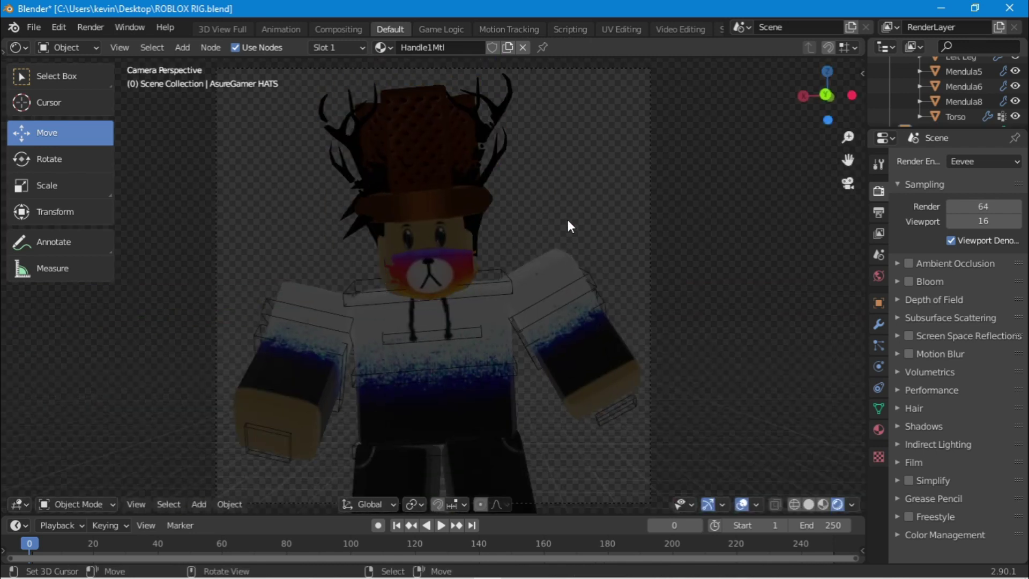
- Reselect the hat and hair, view from above, and nudge them along X
key(a)
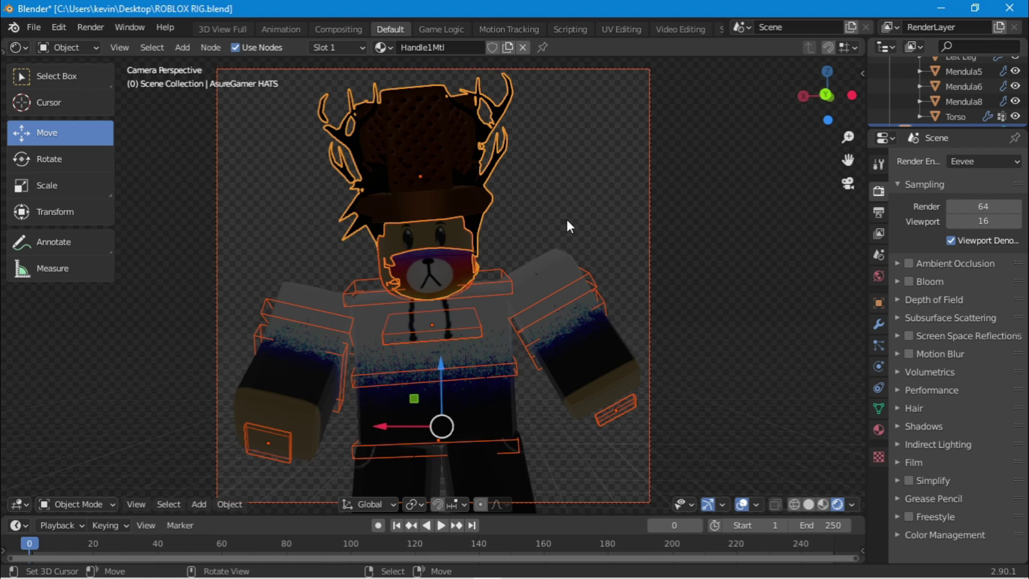
key(alt+a)
click(482, 166)
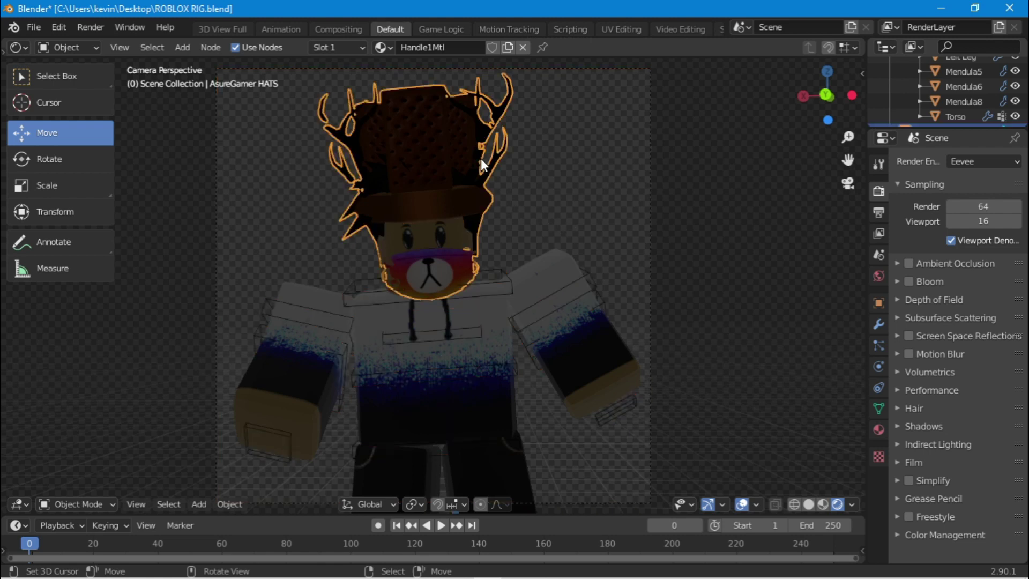
key(KP_0)
middle_drag(480, 159, 453, 230)
drag(407, 285, 409, 284)
scroll(409, 284, up, 3)
key(KP_0)
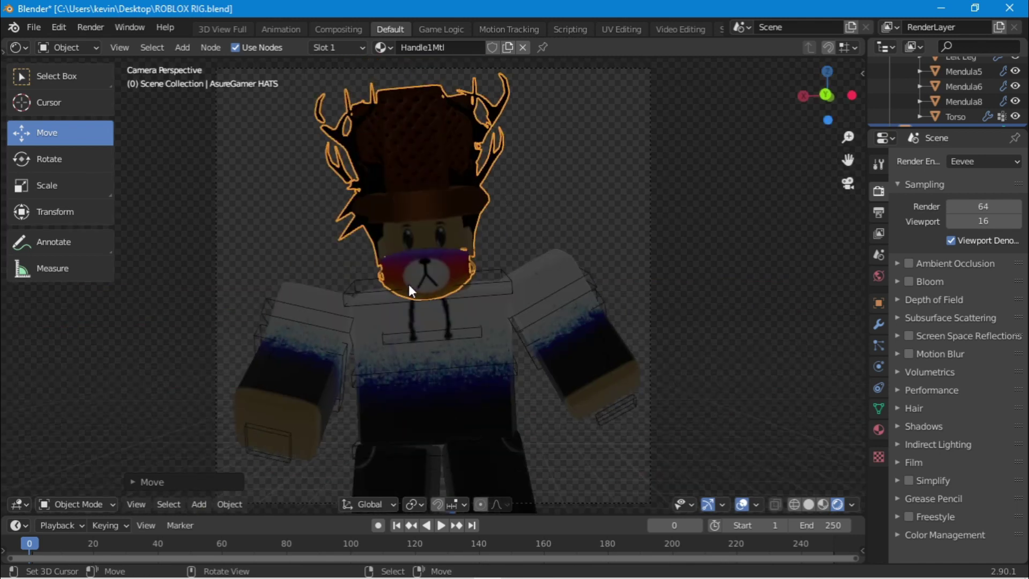
- Move only the hat and hair along X once more, rechecking the camera view
click(552, 231)
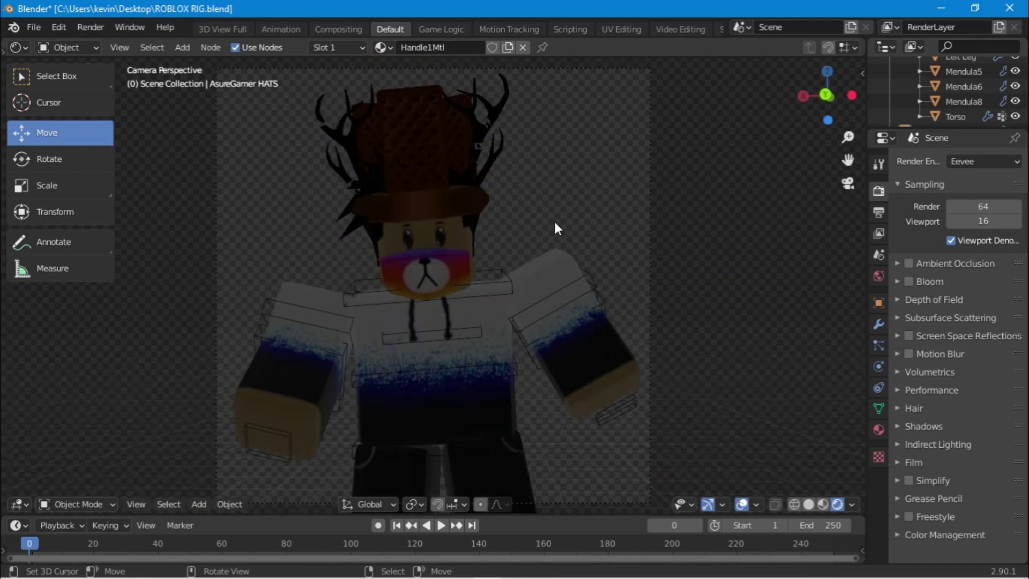
key(a)
key(KP_0)
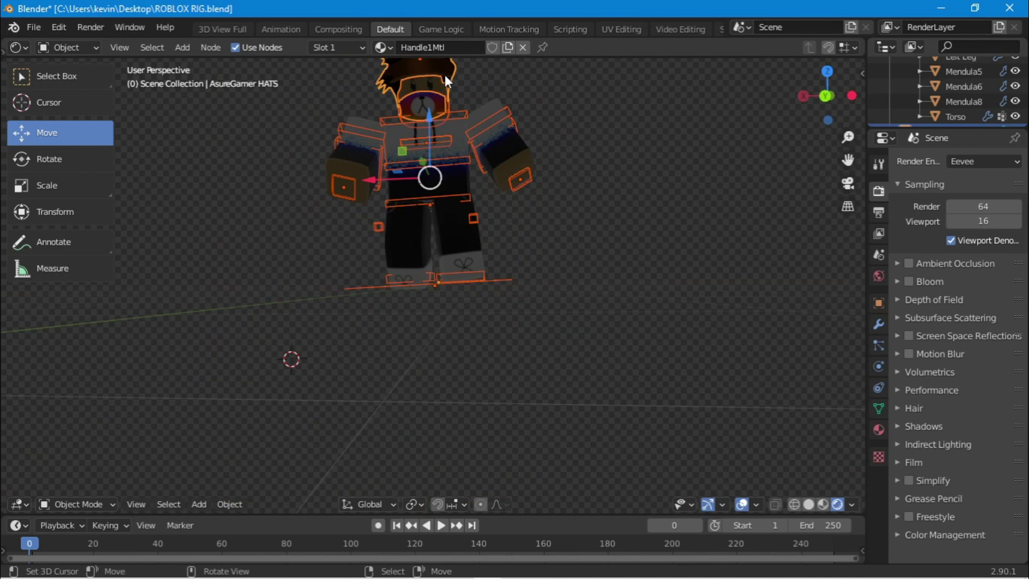
click(451, 101)
drag(396, 283, 397, 281)
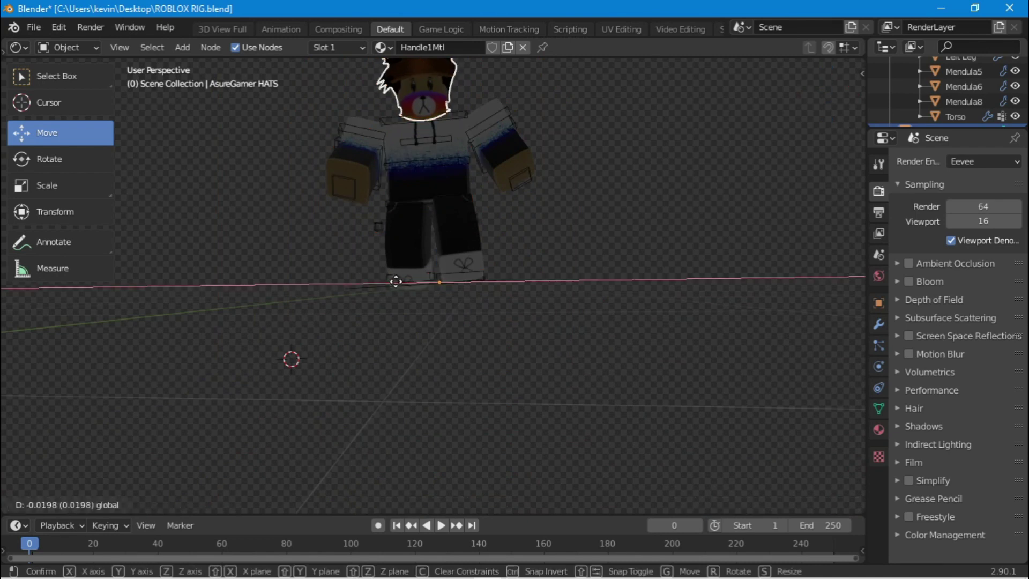
drag(396, 280, 396, 281)
key(KP_0)
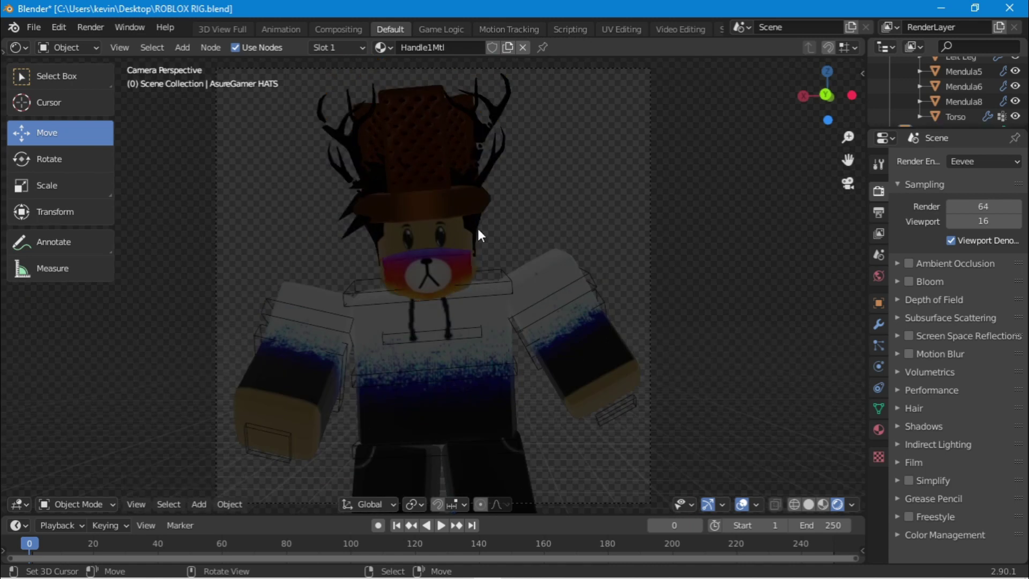
- Exit camera view and walk back to see the whole character from farther away
key(KP_0)
key(shift+grave)
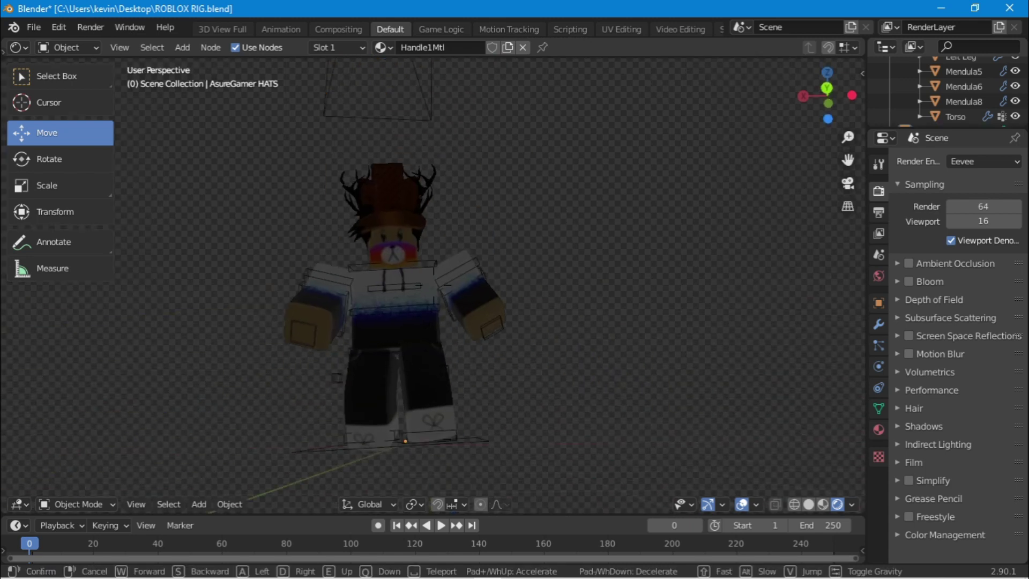
key(s)
click(303, 267)
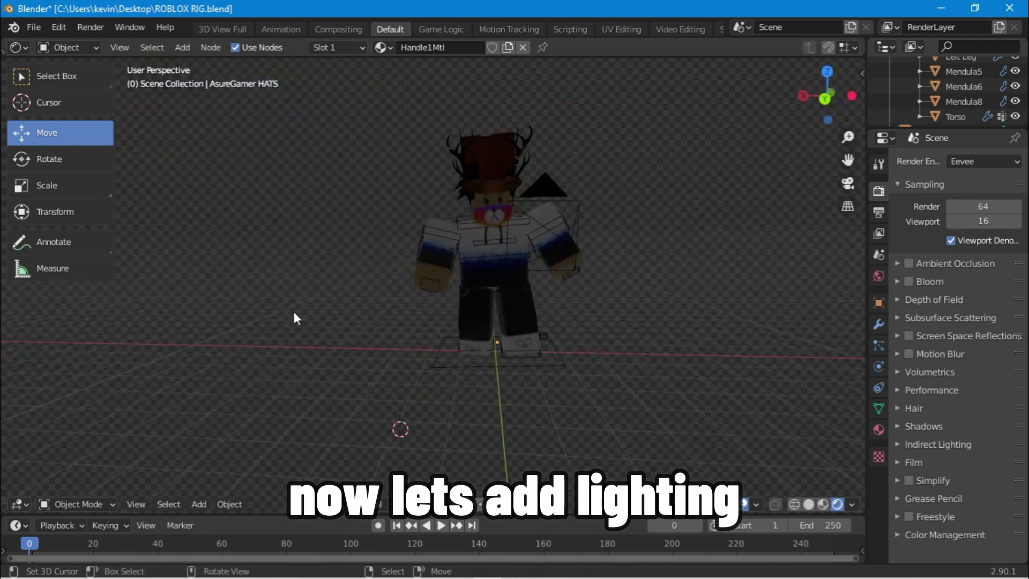
- Snap the 3D cursor to world origin and add a Sun light there, raising it up
key(shift+s)
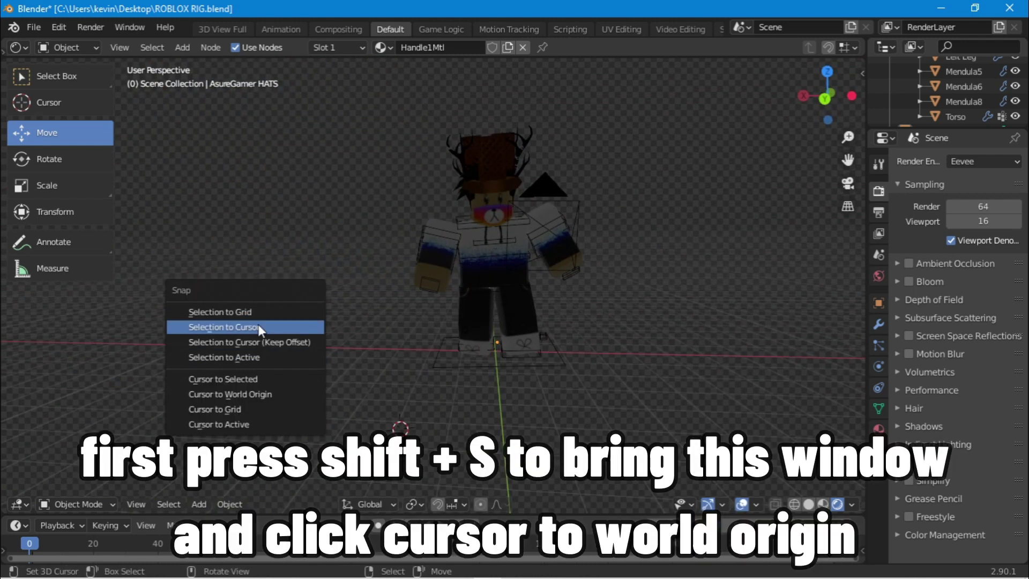
click(232, 396)
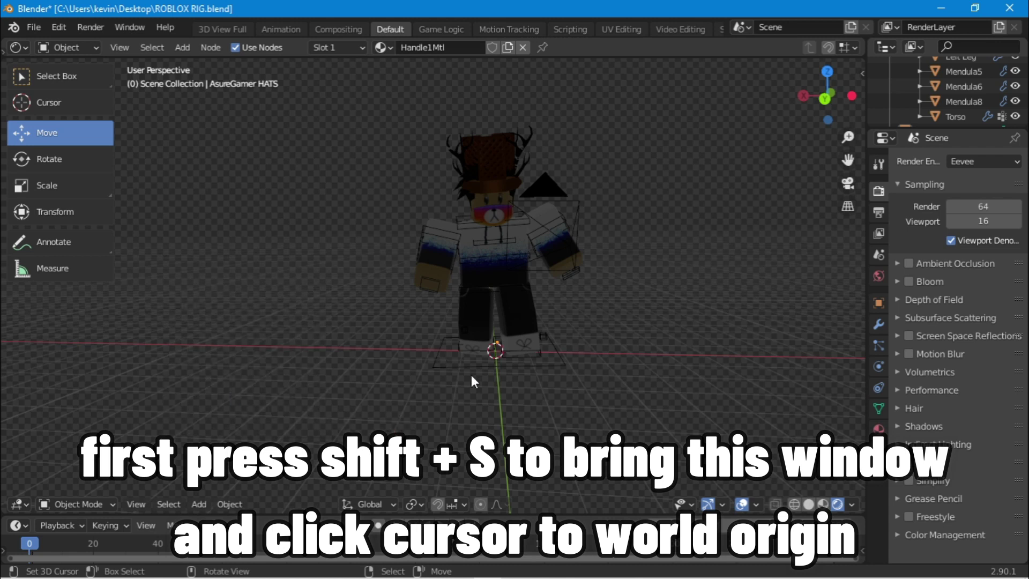
key(shift+a)
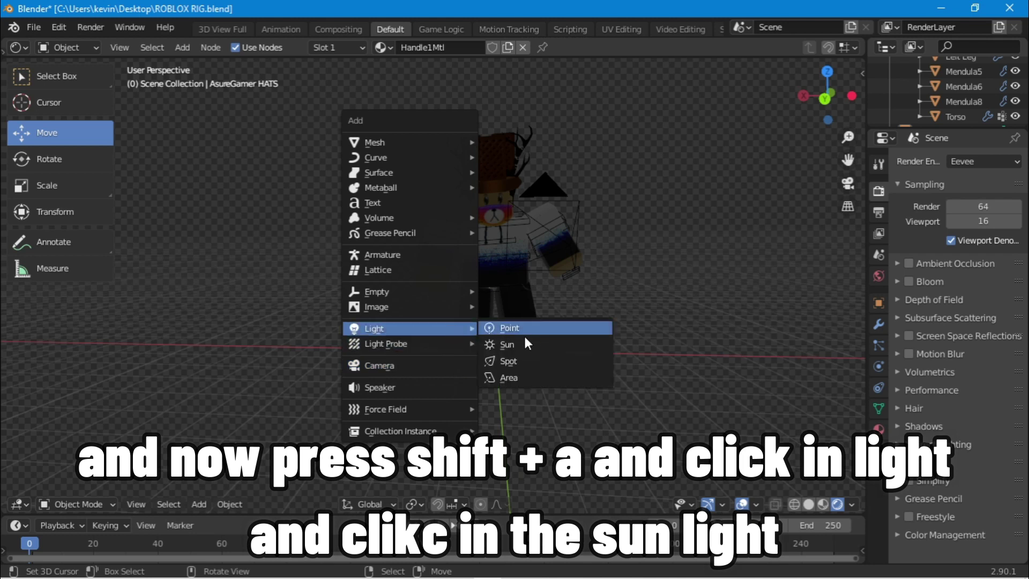
click(531, 344)
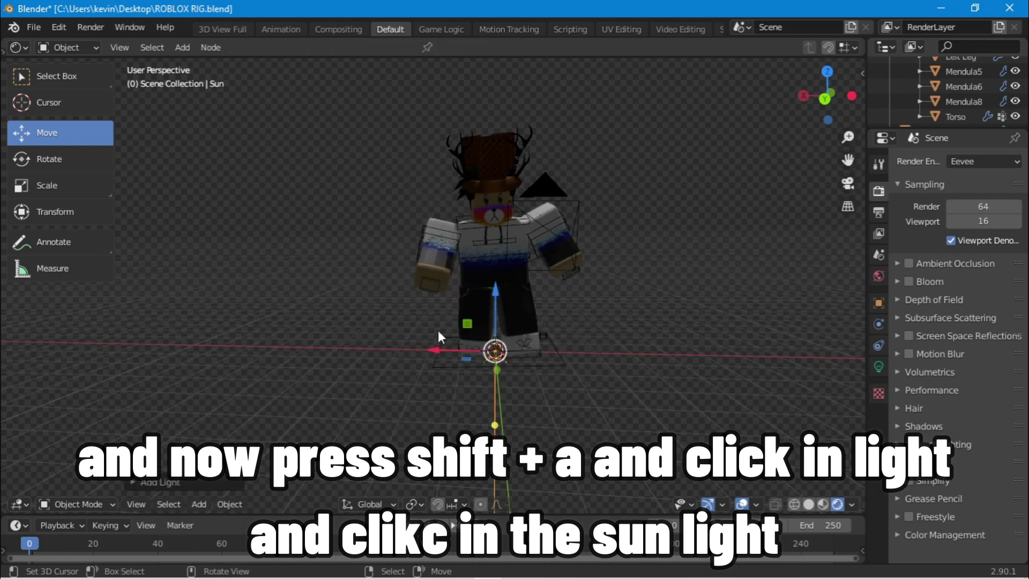
drag(499, 326, 496, 236)
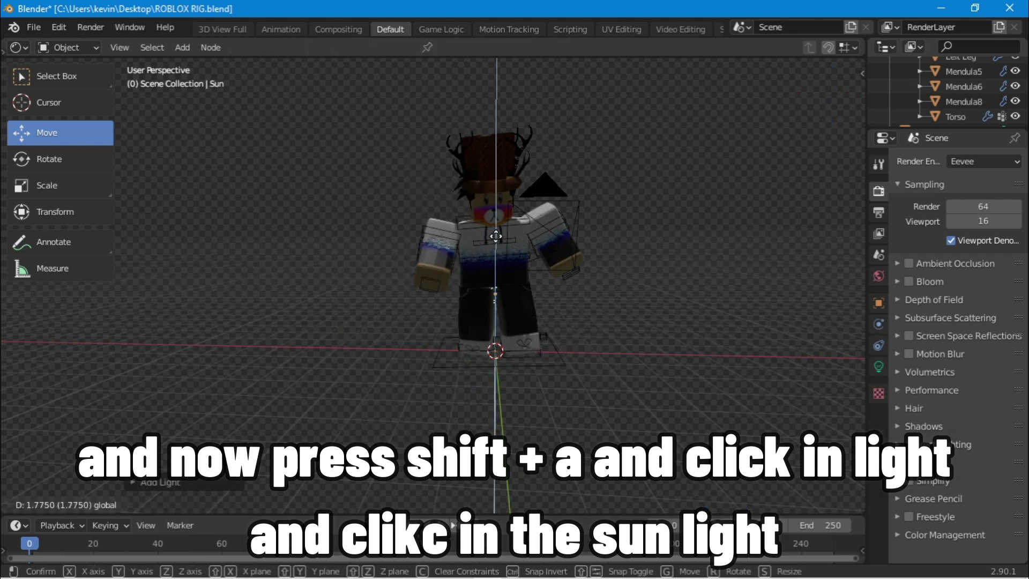
click(531, 421)
- Raise the Sun light higher above the character and look around the scene
key(shift+grave)
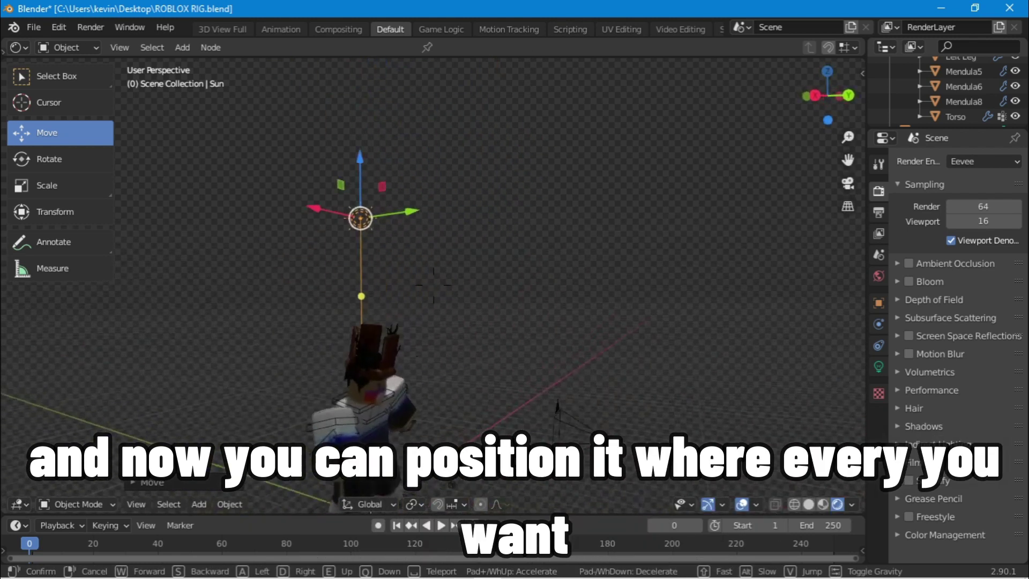
click(378, 188)
drag(379, 188, 381, 115)
click(379, 67)
key(shift+grave)
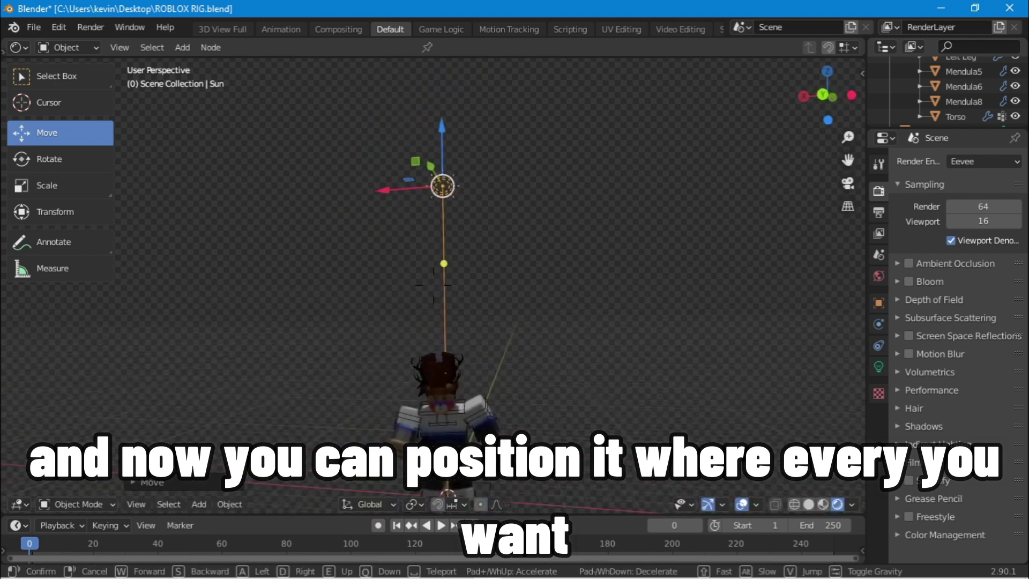
click(848, 336)
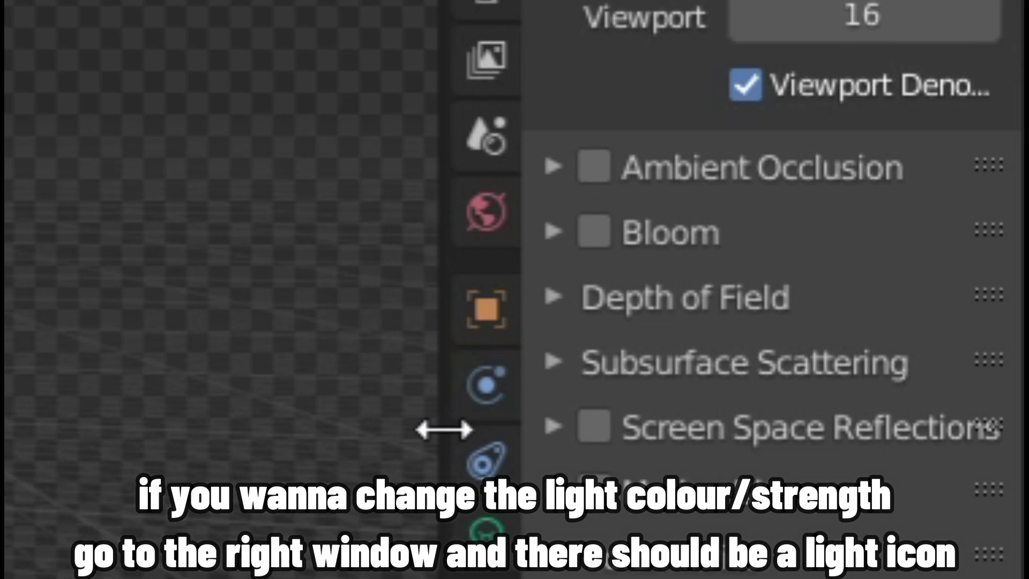
- Raise the Sun's strength to 10, tint it light cyan, and start retyping the strength
click(59, 536)
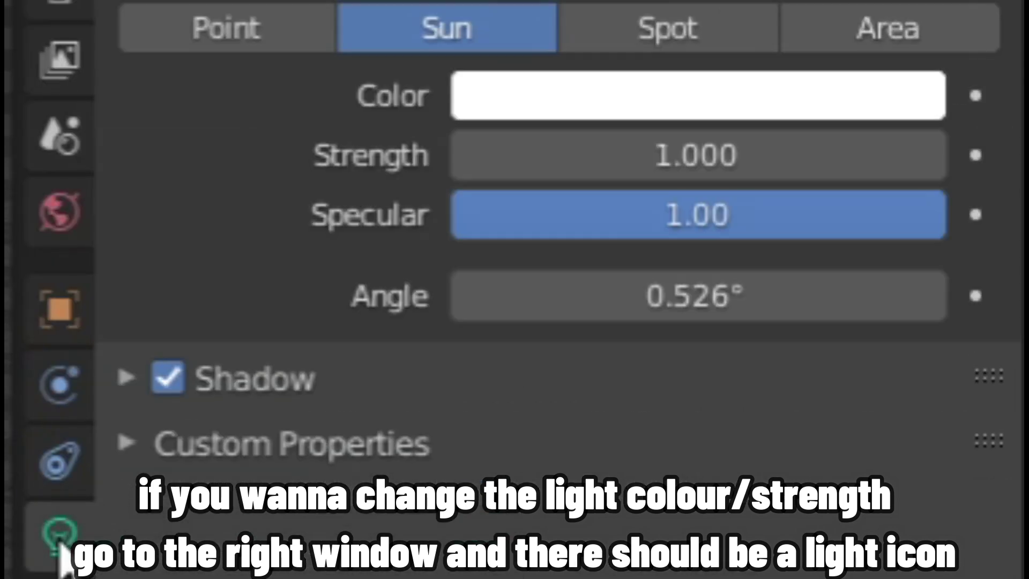
drag(628, 161, 697, 161)
drag(937, 259, 992, 259)
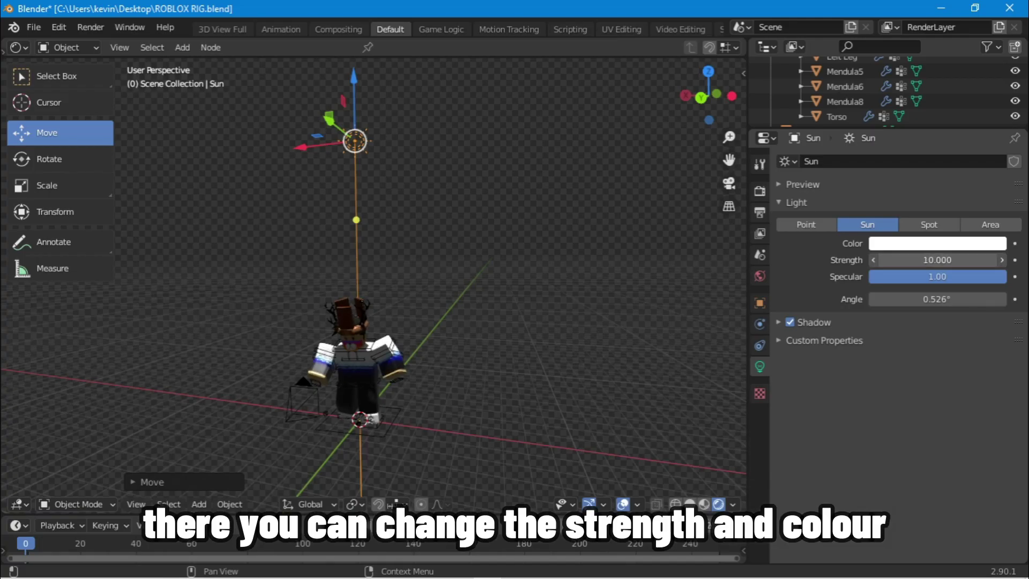
click(894, 241)
drag(916, 206, 955, 191)
mouse_move(934, 94)
mouse_down()
mouse_move(942, 62)
mouse_move(915, 61)
mouse_up()
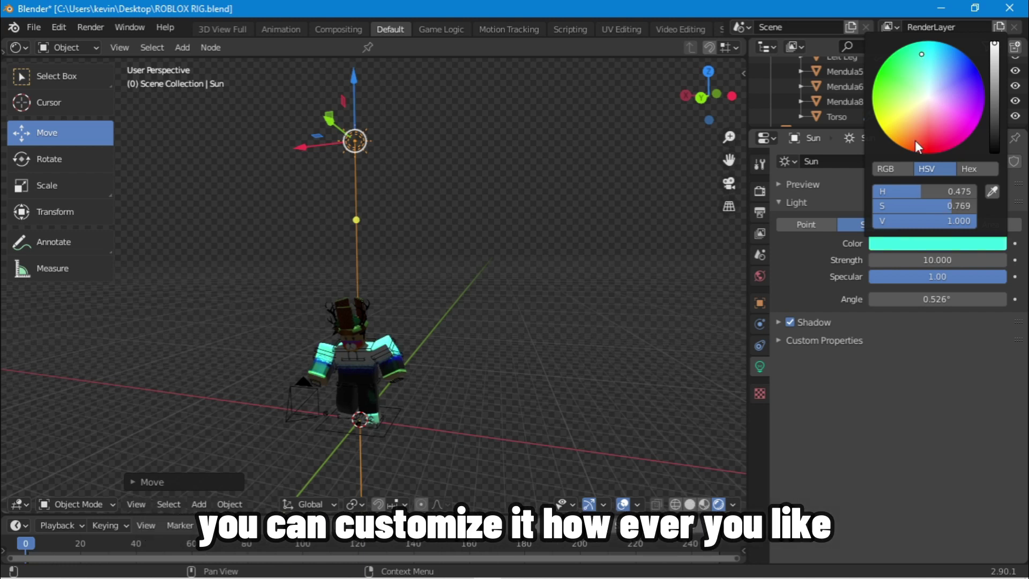
click(924, 247)
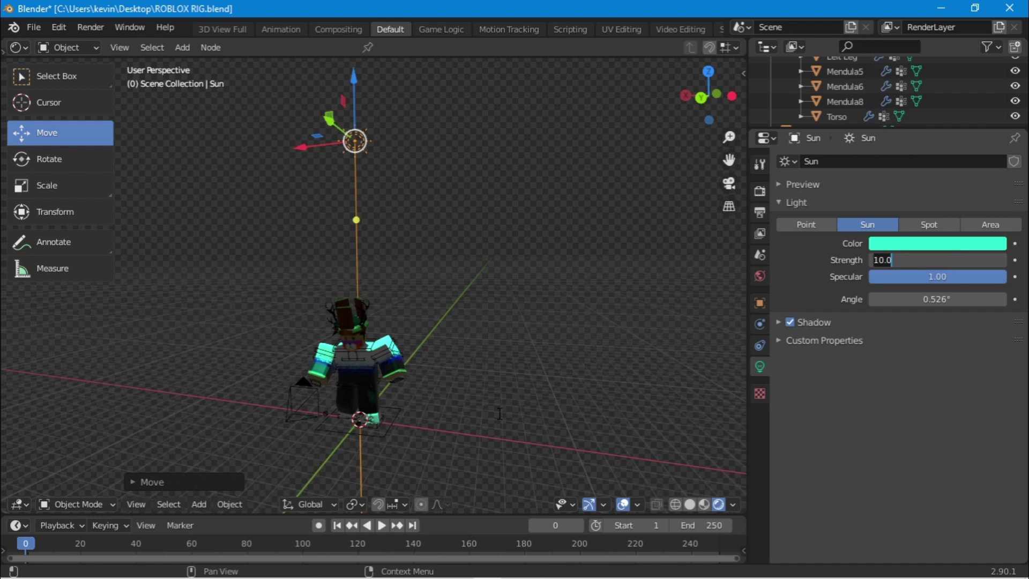
key(KP_0)
- Commit Sun strength 10, then move and rotate the Sun and check it from the camera
text(1)
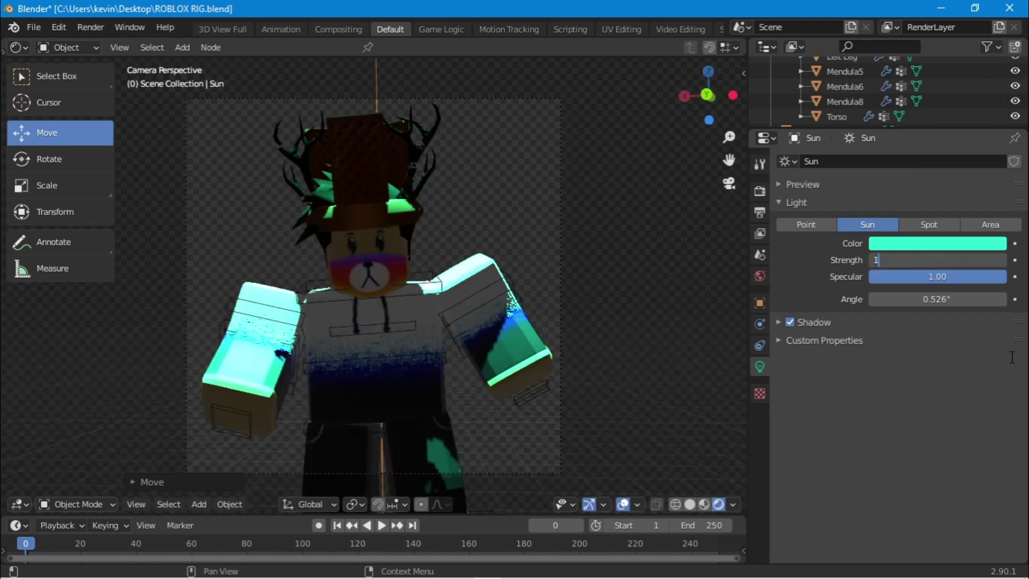
text(0)
key(Return)
middle_drag(550, 262, 482, 300)
key(g)
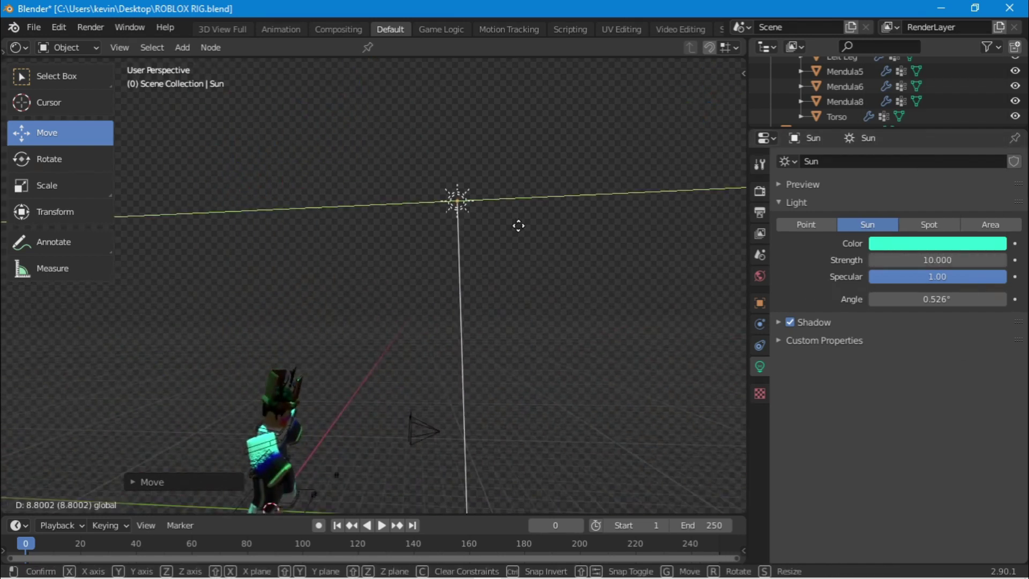
key(r)
click(571, 289)
key(KP_0)
key(KP_0)
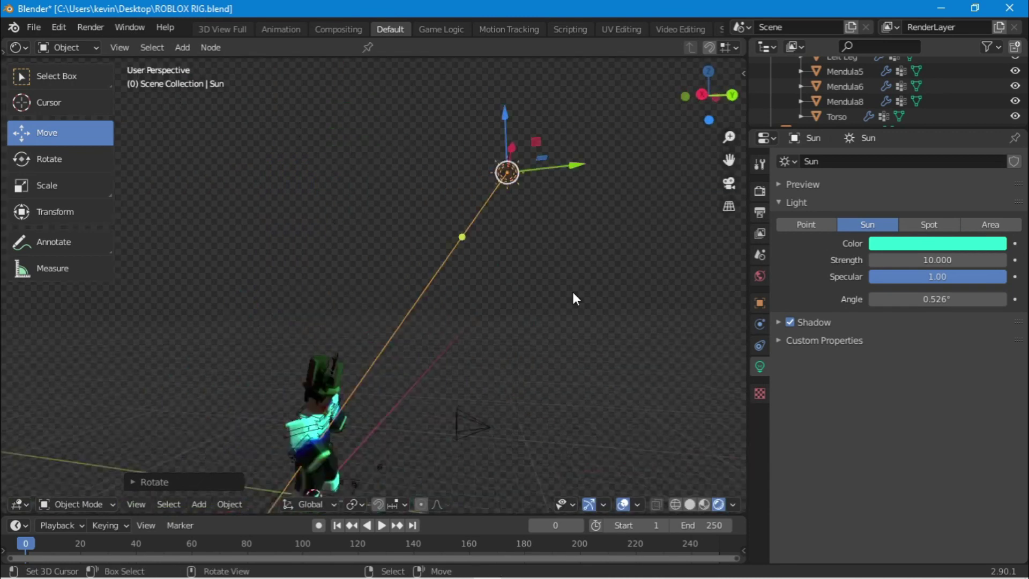
- Lower the Sun beside the character and swing it to point left
key(g)
click(479, 371)
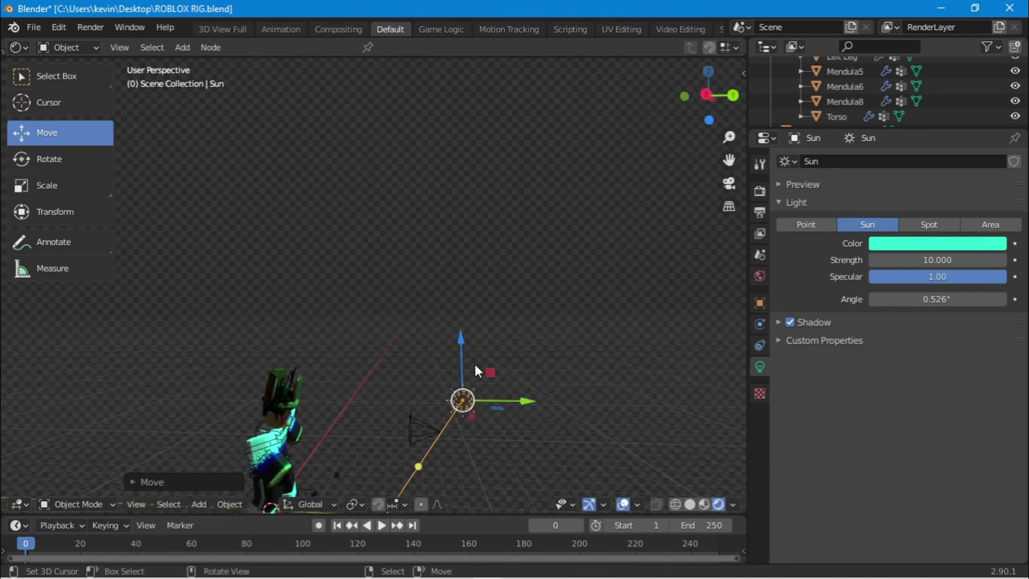
key(r)
click(506, 383)
key(KP_0)
key(KP_0)
middle_drag(496, 424, 272, 304)
- Place the Sun to the character's right and paste an angled copy on the left
key(g)
key(x)
click(541, 223)
key(r)
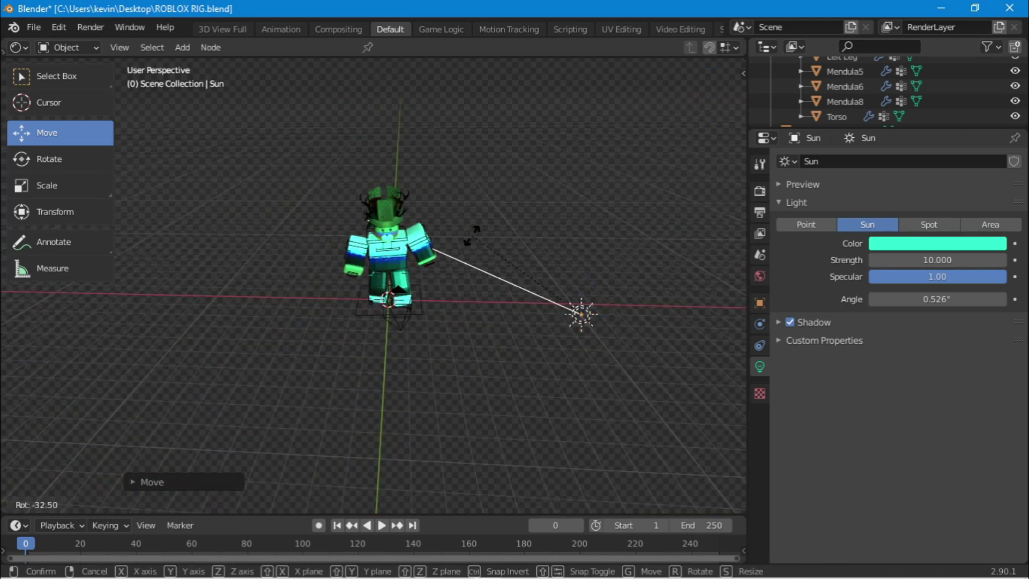
click(470, 235)
key(ctrl+v)
key(g)
click(239, 305)
key(r)
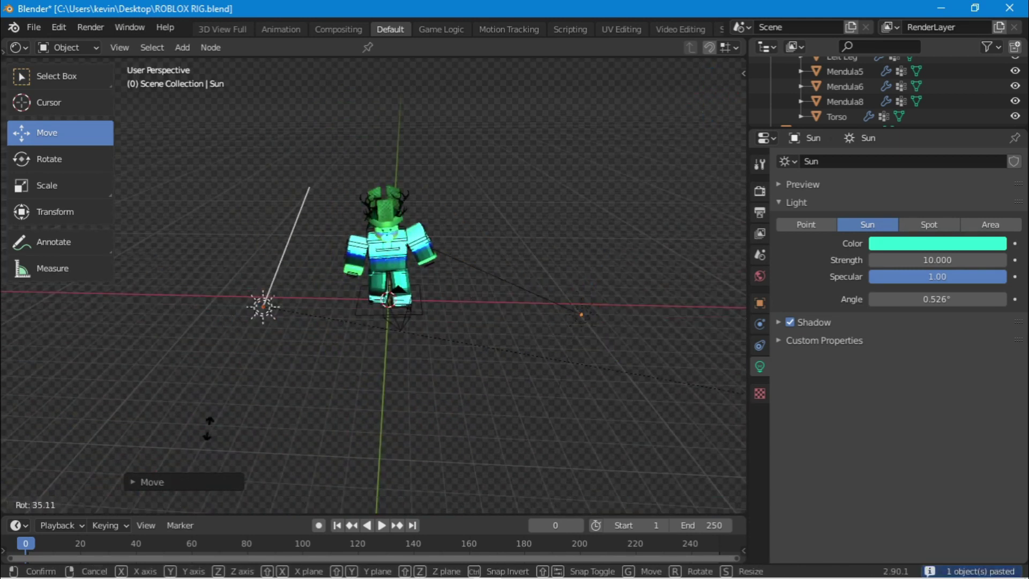
click(208, 428)
- Rotate the Sun to shine on the avatar's front and set its strength to 1
middle_drag(225, 408, 396, 214)
key(r)
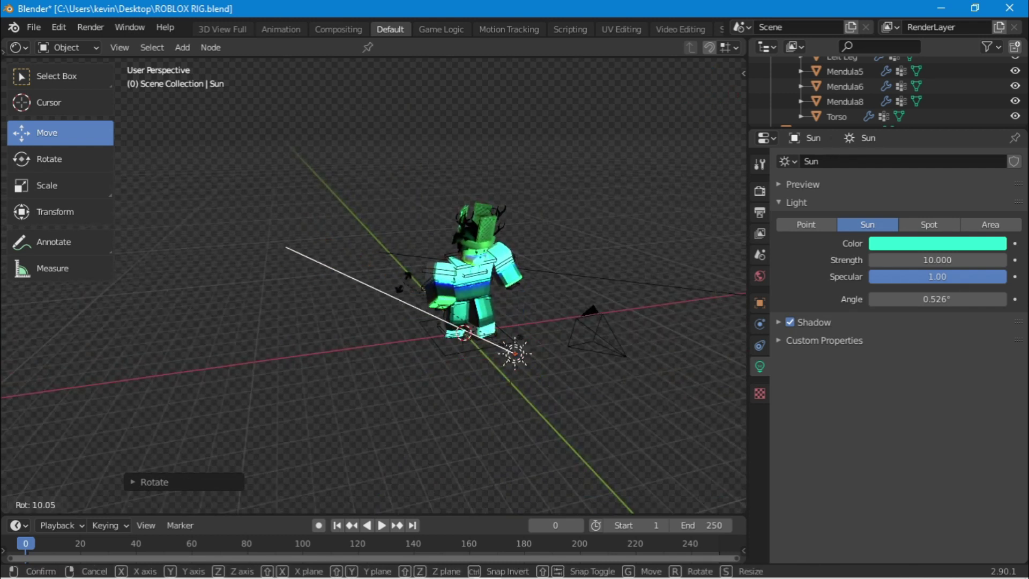
click(348, 298)
middle_drag(349, 298, 482, 258)
key(r)
click(400, 256)
middle_drag(399, 257, 361, 194)
key(r)
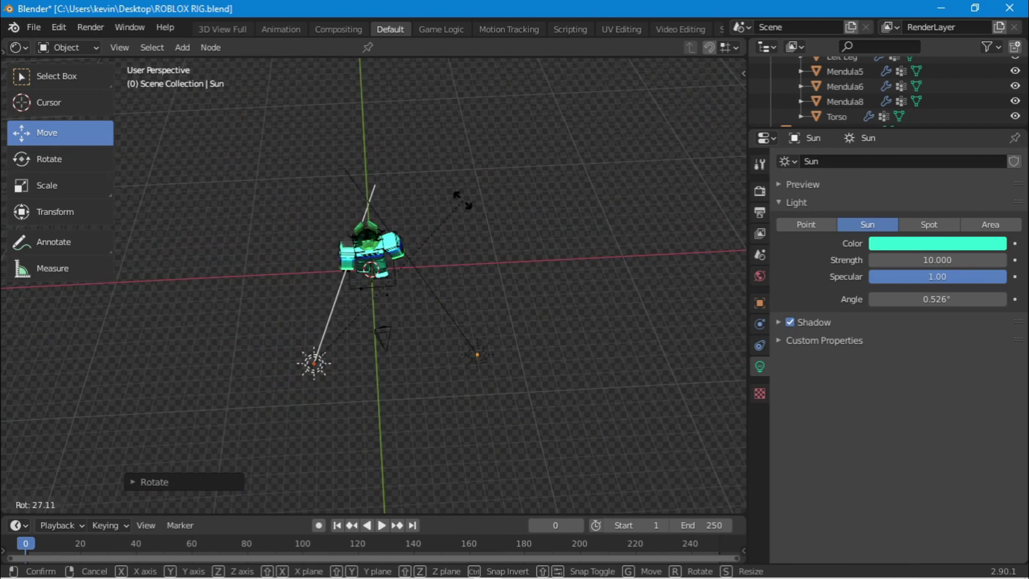
click(426, 249)
key(KP_0)
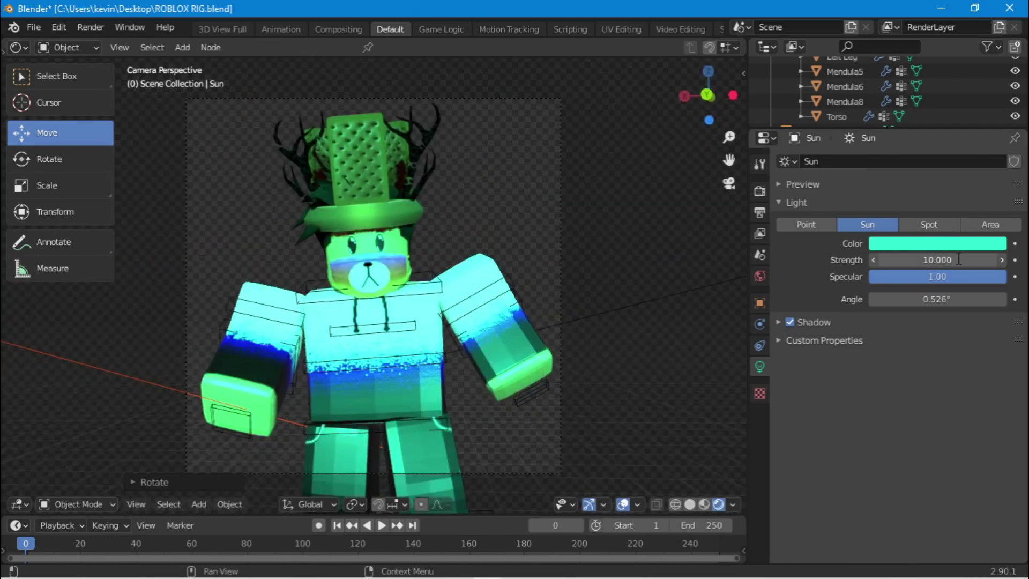
middle_drag(710, 274, 485, 351)
double_click(928, 260)
- Set the sun strength to 1.0, return to camera view, and deselect the light
text(1.0)
key(Return)
key(KP_0)
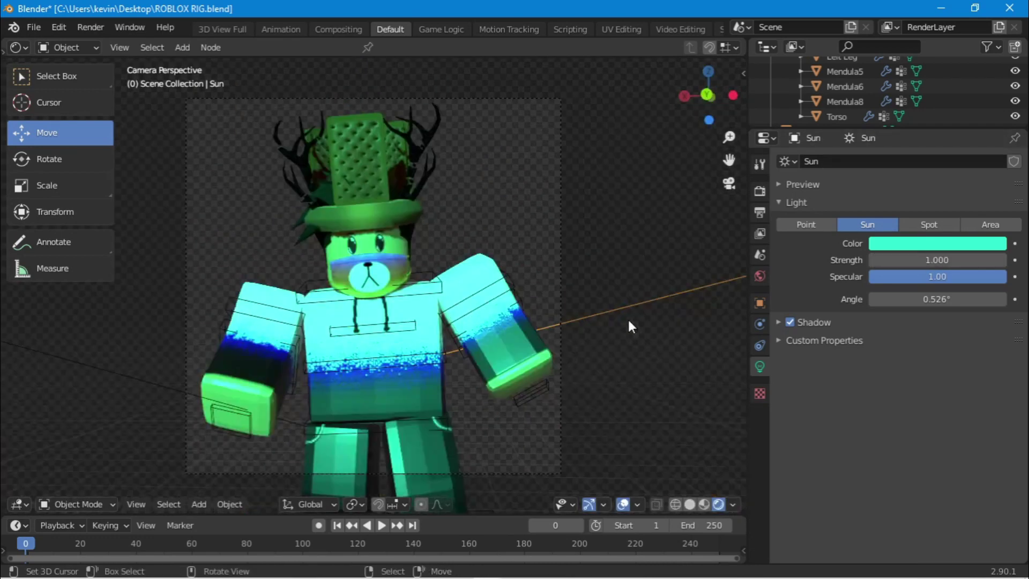
click(628, 261)
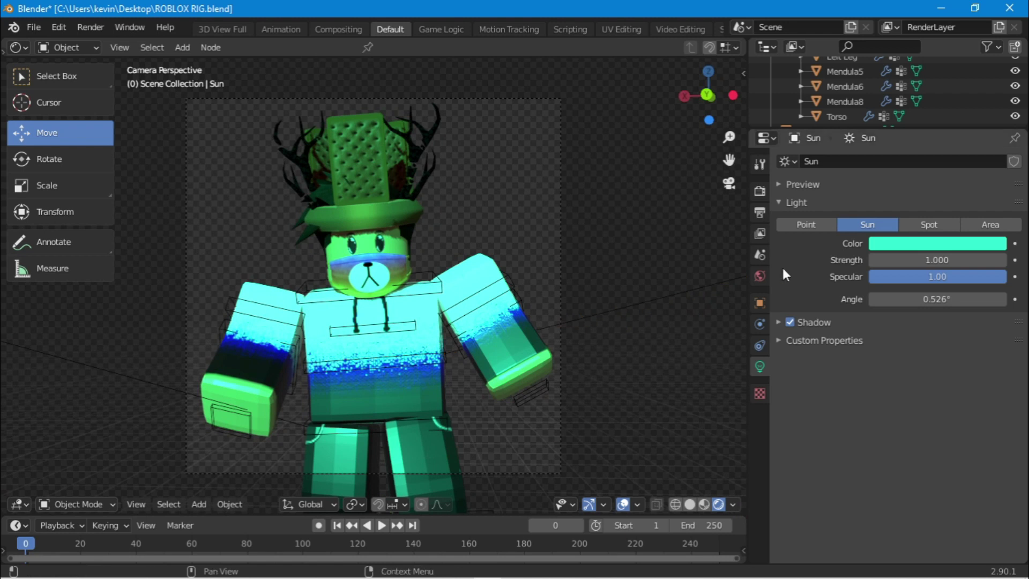
- Browse the World, Scene and Physics properties, briefly selecting the hat and undoing it
click(759, 276)
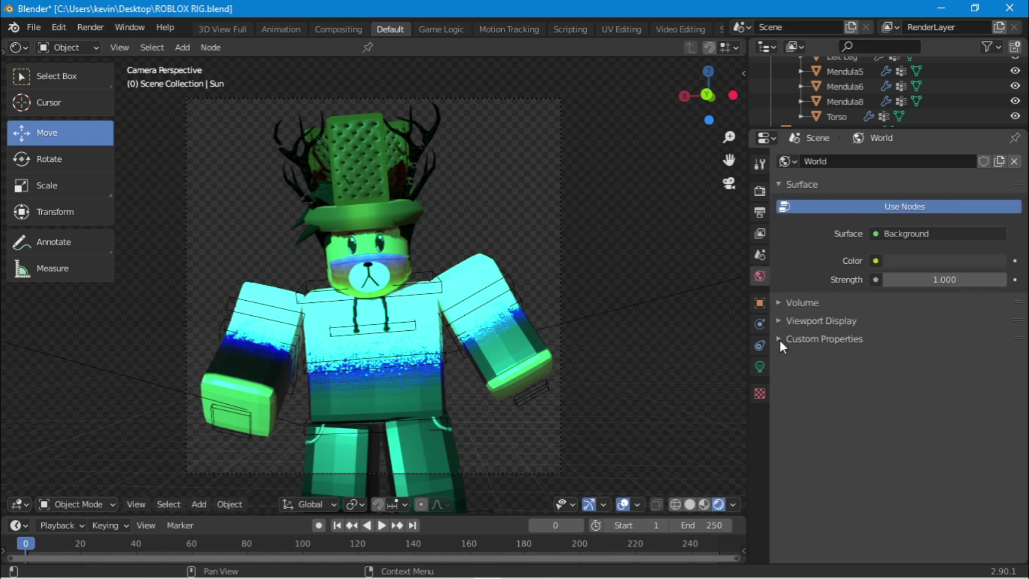
click(759, 255)
click(760, 323)
key(a)
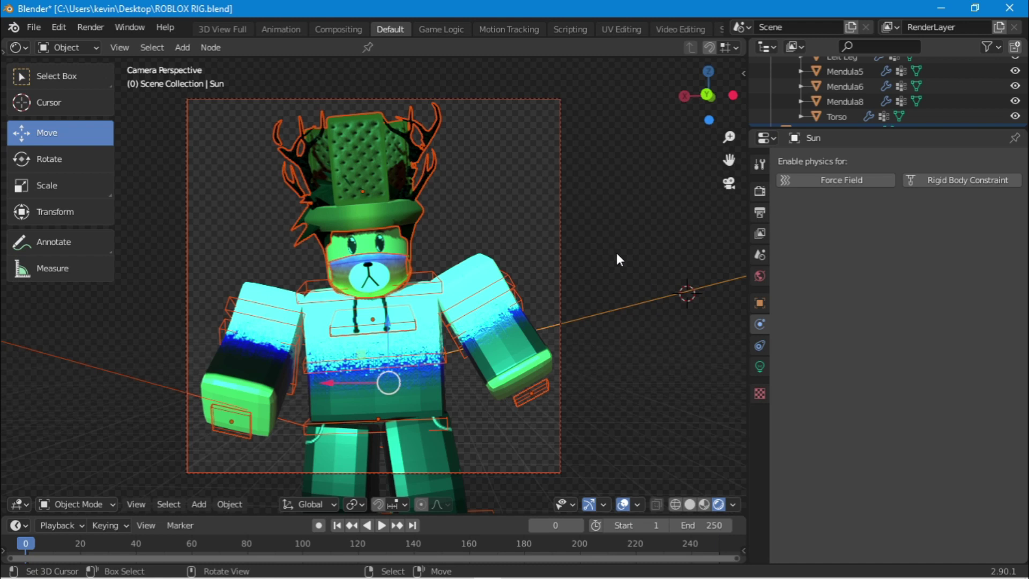
click(616, 252)
key(ctrl+z)
- Look through World, Modifier, Constraint, Material, View Layer and Scene properties, toggling the Volume panel
click(759, 276)
click(759, 324)
click(760, 388)
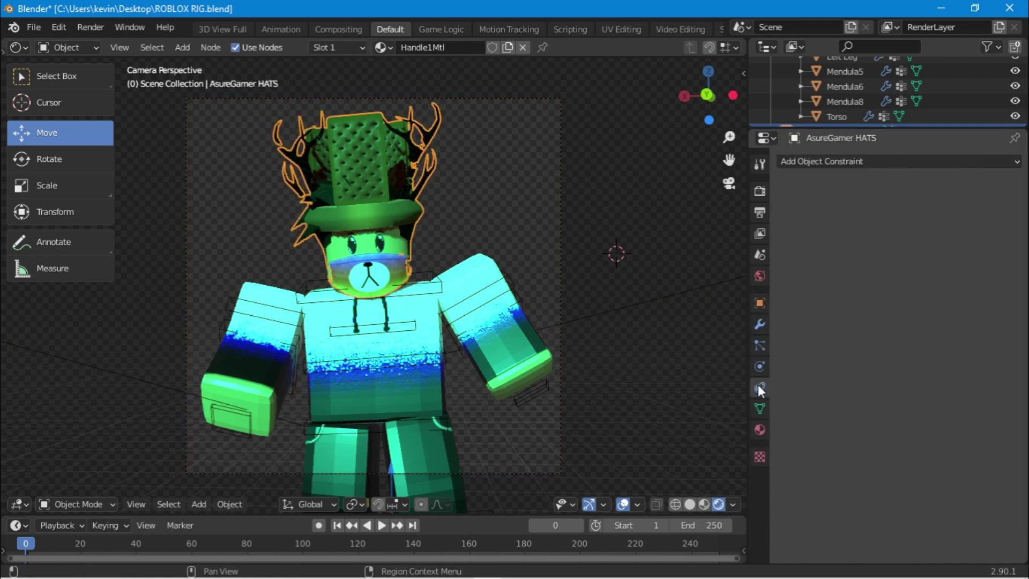
click(759, 429)
click(759, 233)
click(760, 254)
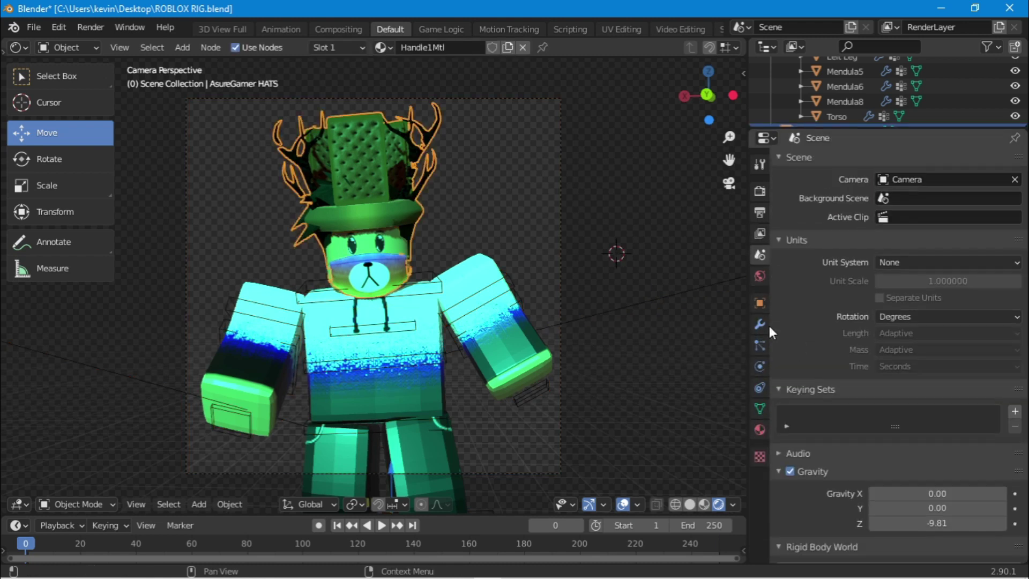
click(760, 276)
click(777, 303)
click(780, 339)
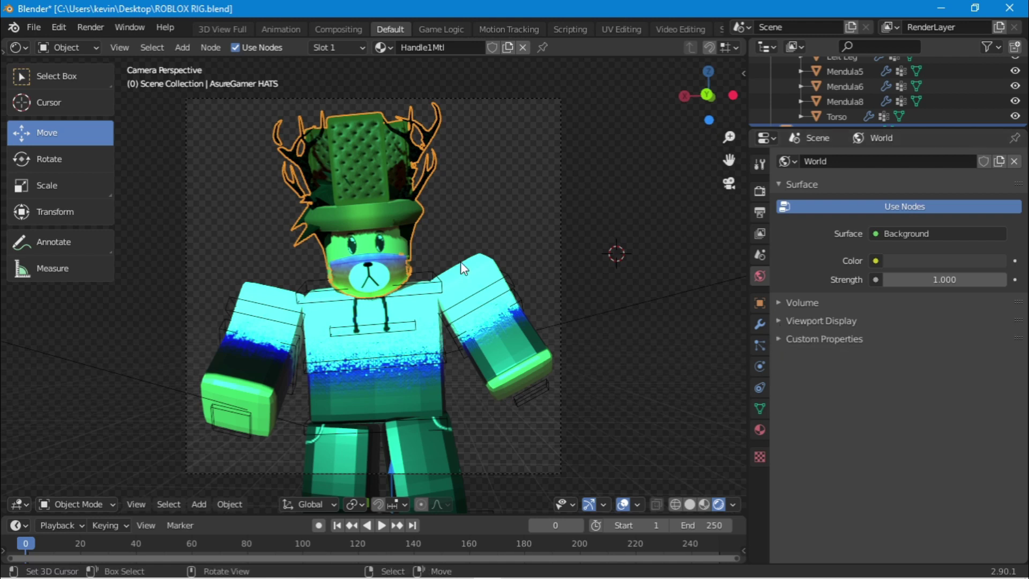
- Deselect the hat and bring up the Eevee Render Properties
click(496, 187)
click(760, 191)
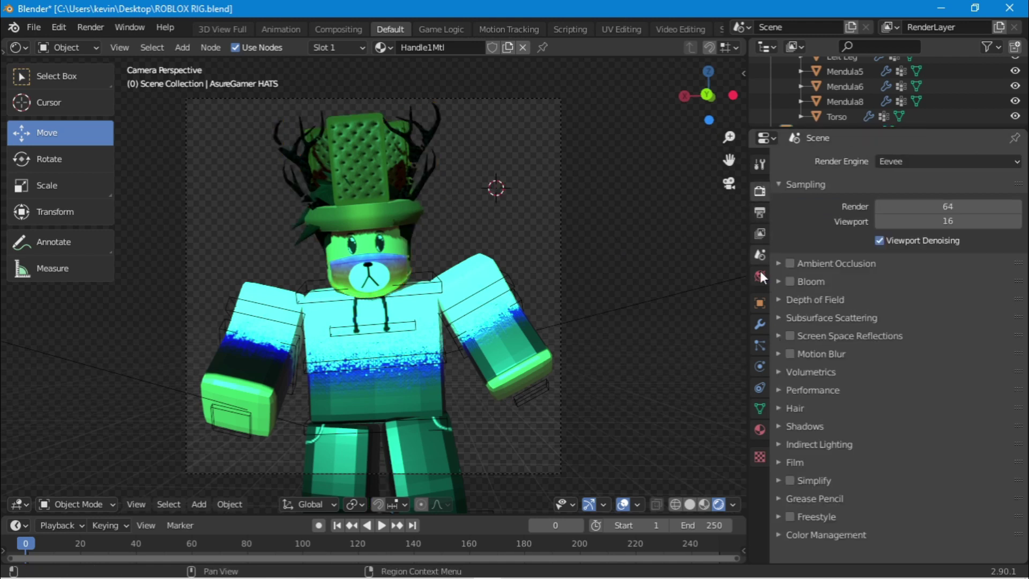
scroll(804, 91, down, 5)
- Adjust Sun.001's light colour, trying black, red, then a yellowish tint
click(803, 99)
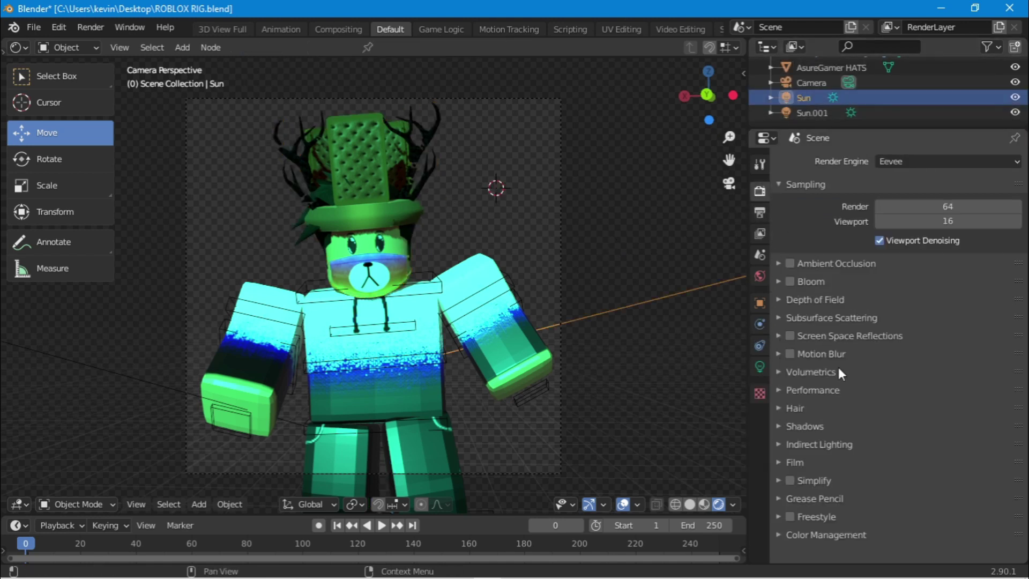
click(759, 367)
click(813, 113)
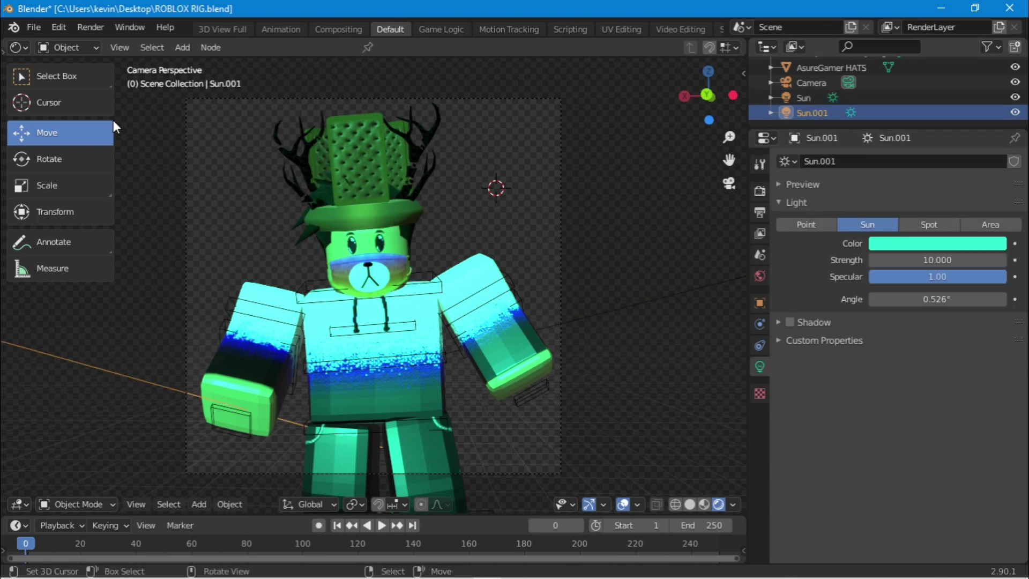
click(937, 243)
click(928, 97)
drag(927, 220, 880, 221)
click(995, 46)
click(929, 153)
drag(941, 198, 921, 218)
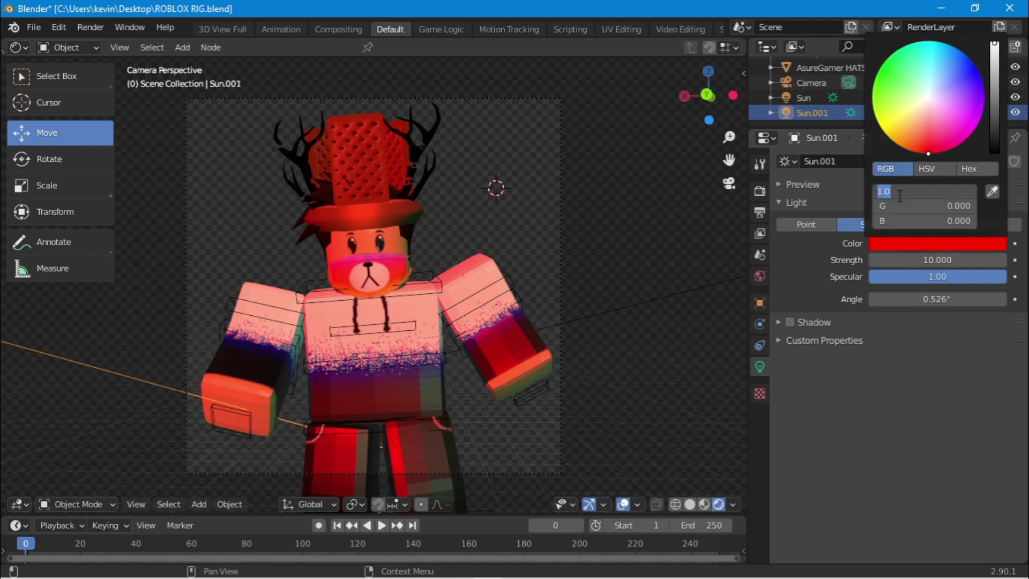
- Reset the Sun's colour and strength to defaults, then select Sun.001 and walk-navigate the view
click(804, 97)
click(912, 244)
key(BackSpace)
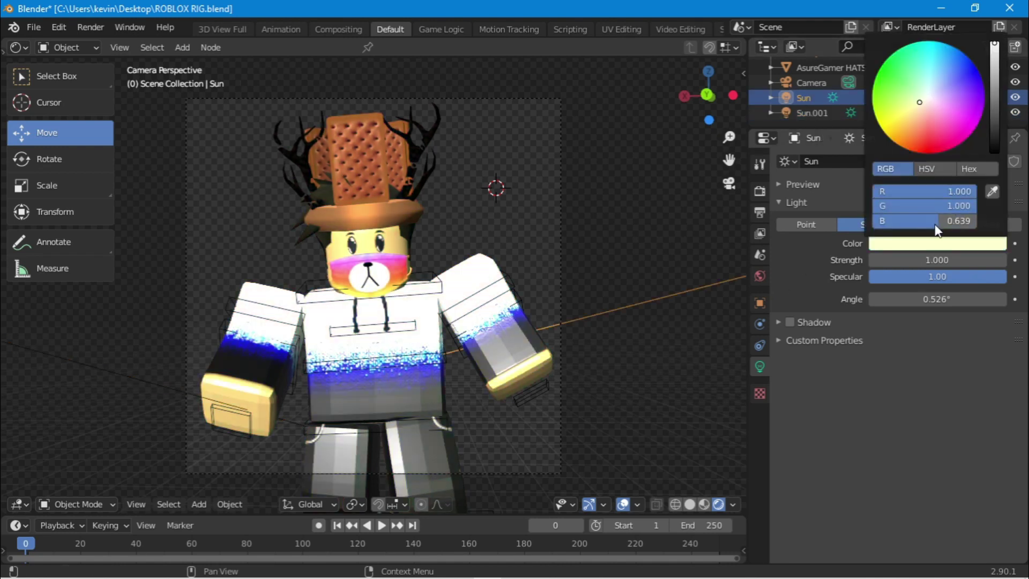
key(BackSpace)
click(812, 113)
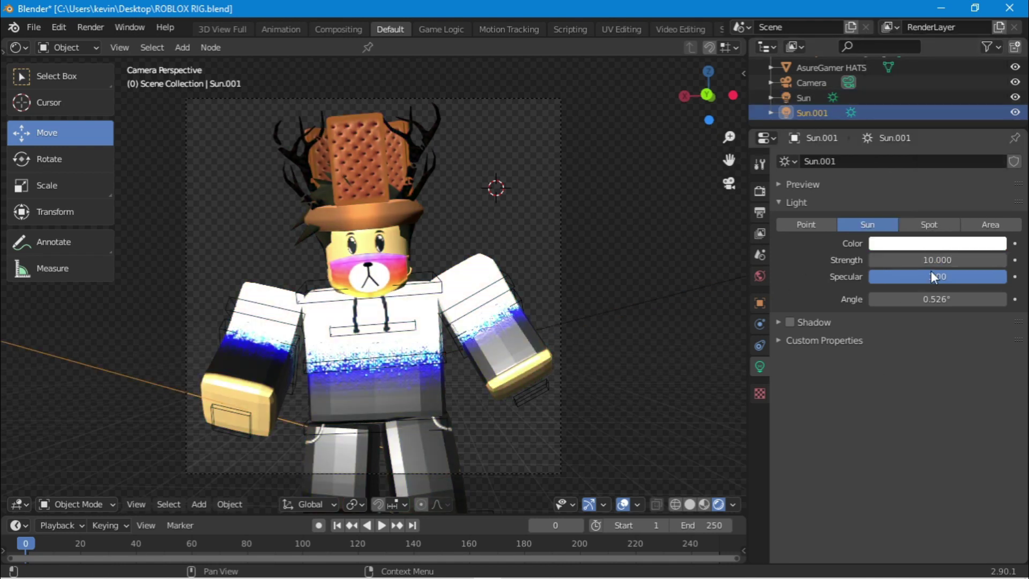
key(shift+grave)
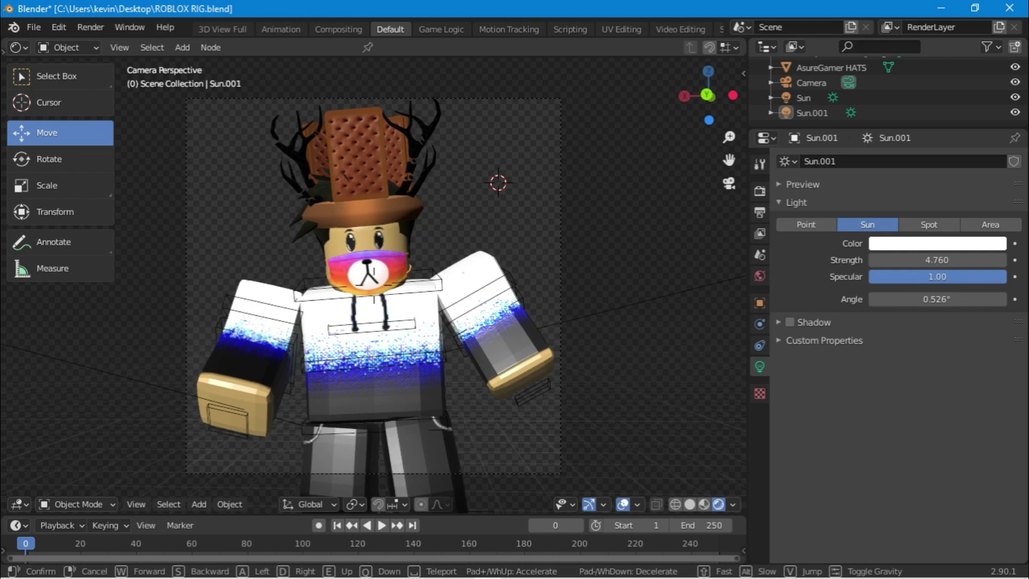
click(369, 292)
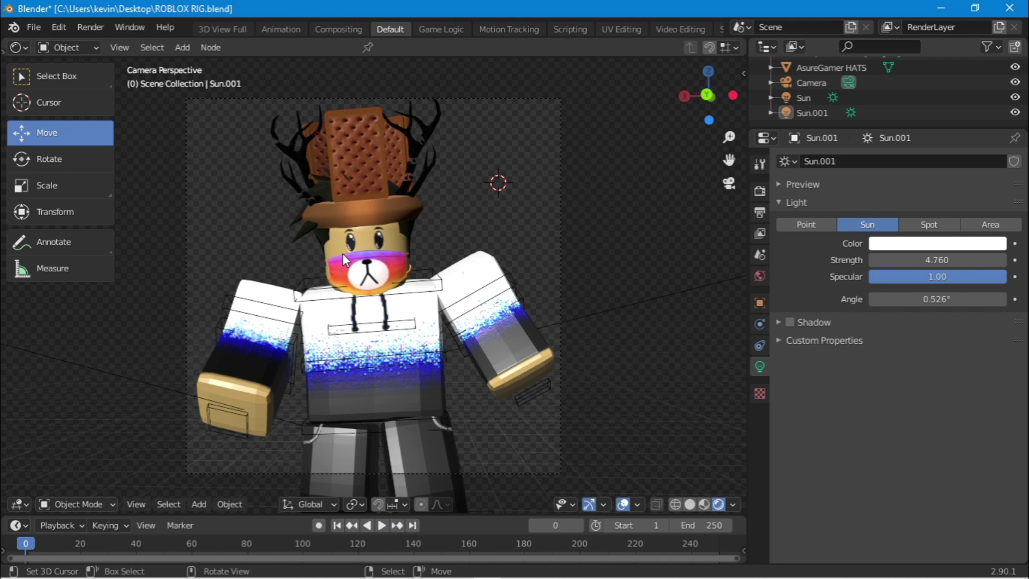
- Render the avatar from the camera with Render Image
click(84, 28)
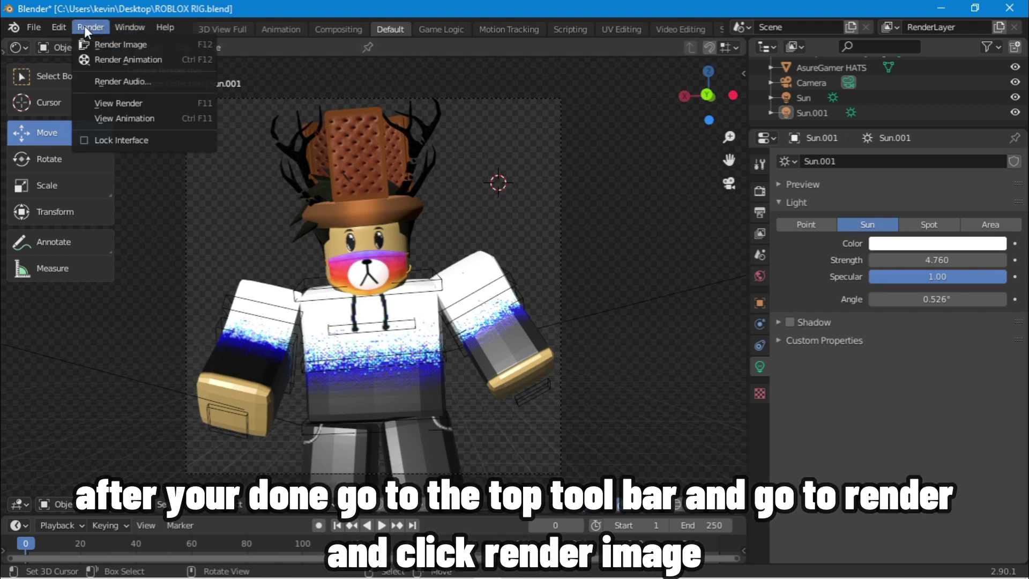
click(158, 45)
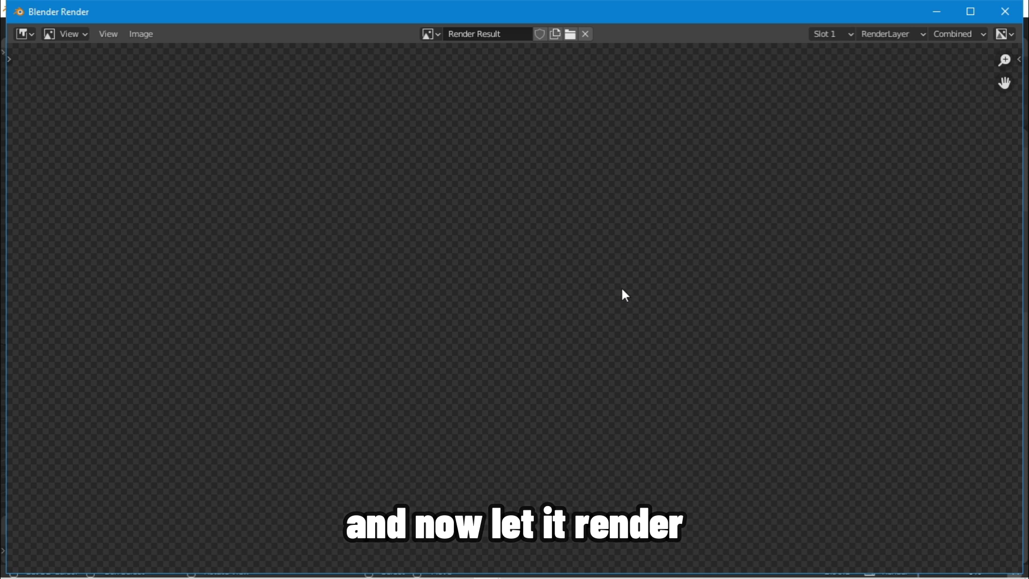
scroll(496, 268, up, 5)
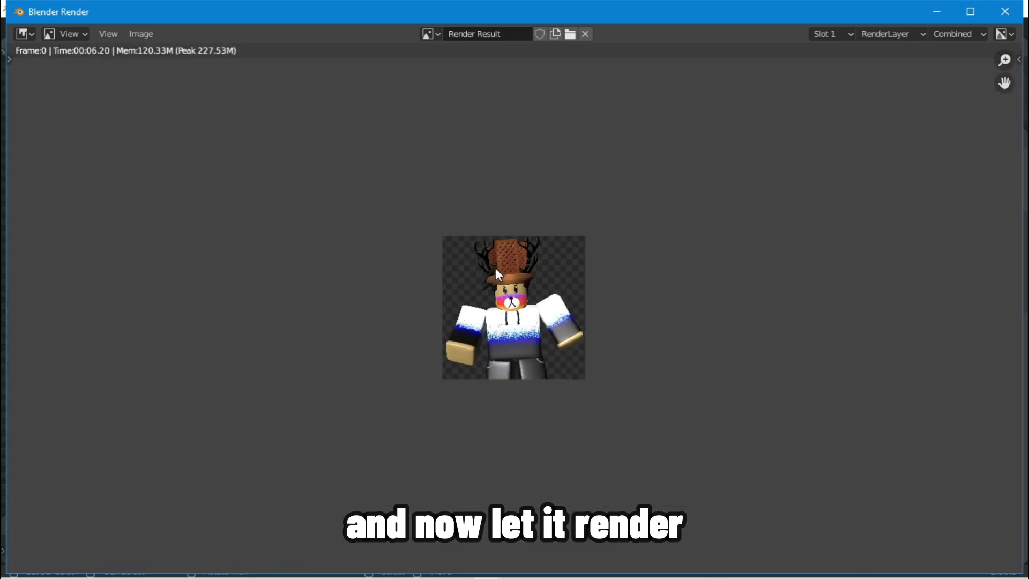
scroll(496, 268, up, 5)
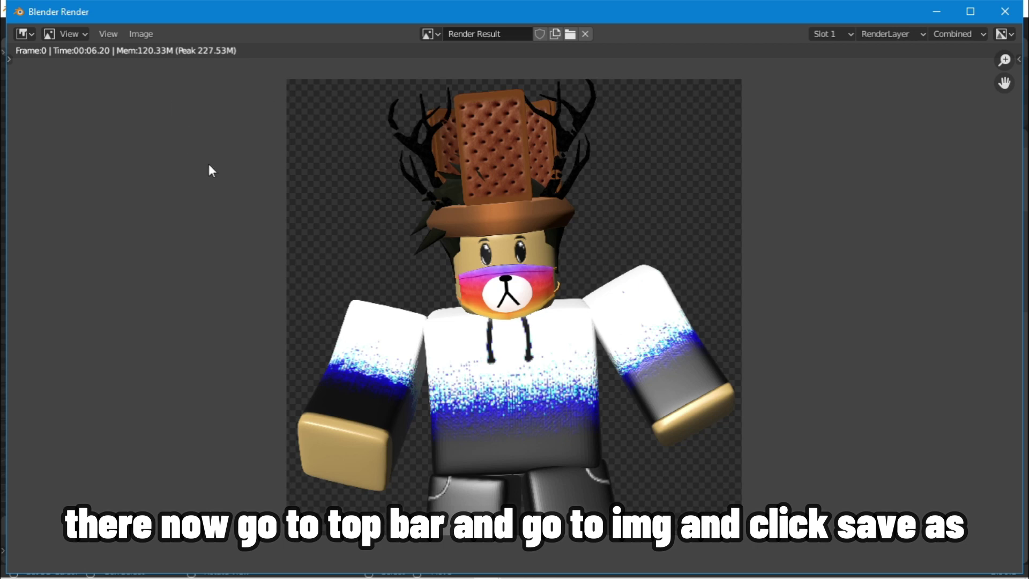
- Save the rendered image to the Desktop as a new PNG file
click(138, 33)
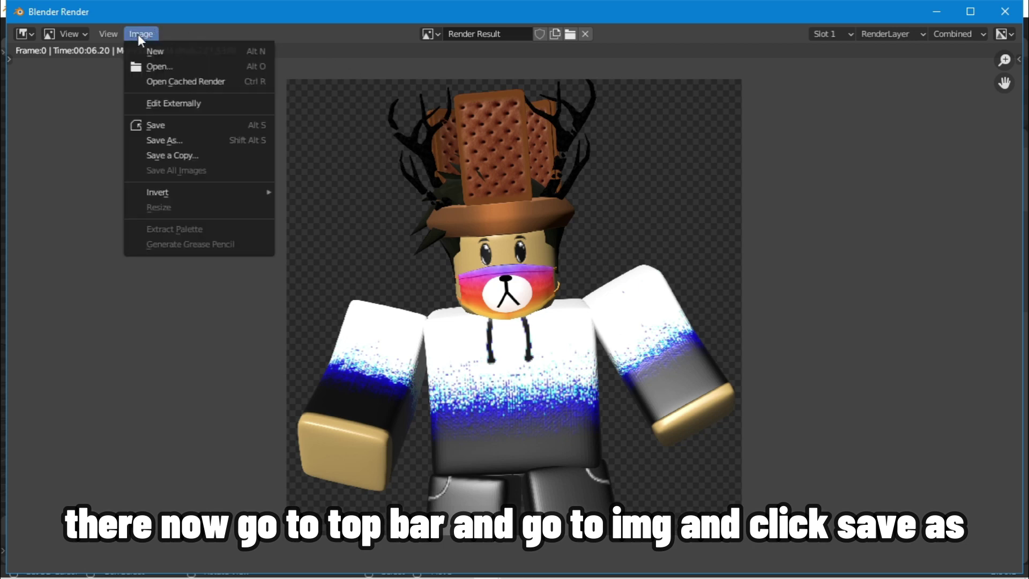
click(225, 140)
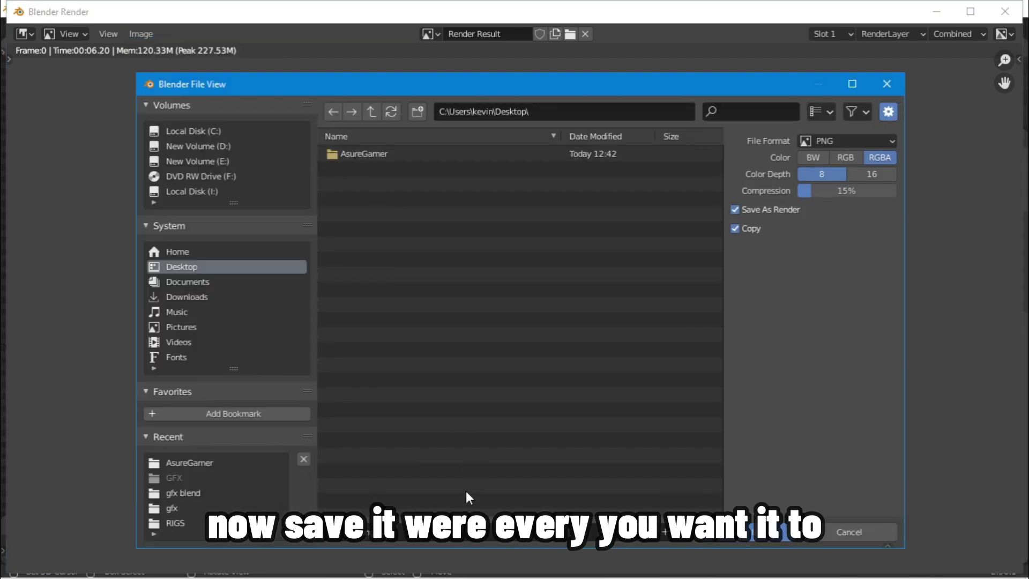
click(783, 532)
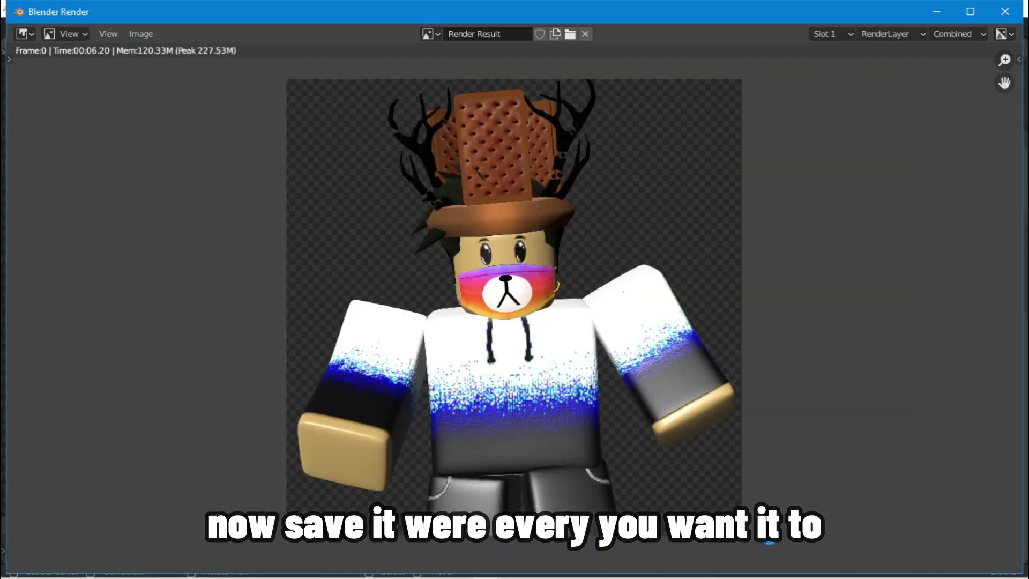
- Quit Blender with Don't Save, drag untitled.png beside AsureGamer, and launch Photoshop CS6
click(1005, 11)
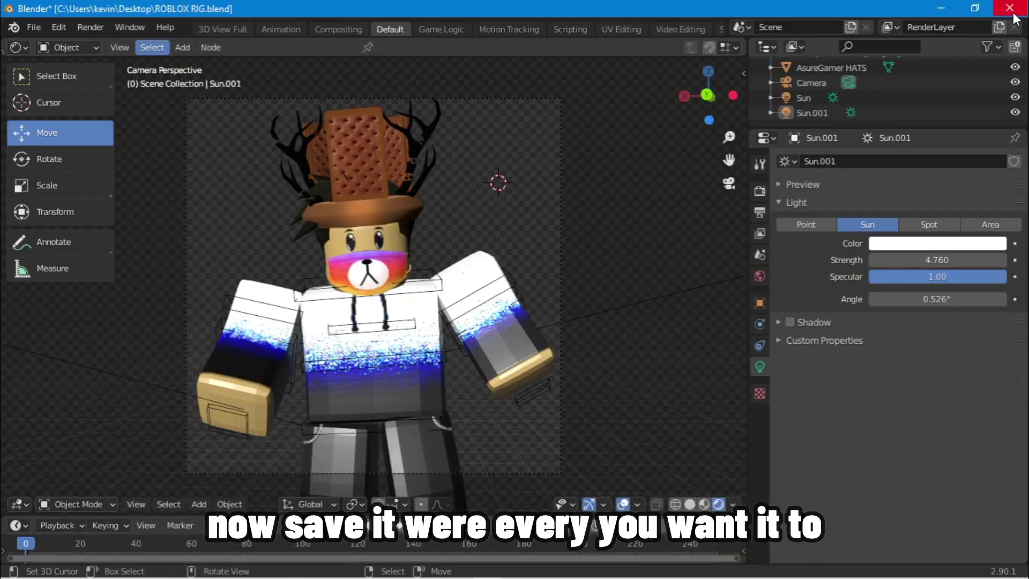
click(568, 322)
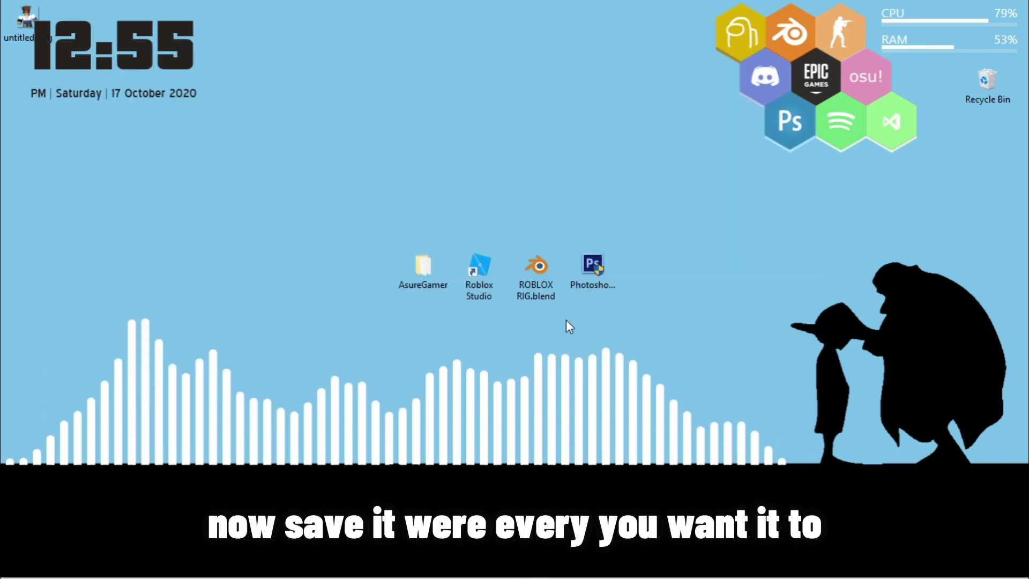
drag(7, 24, 345, 251)
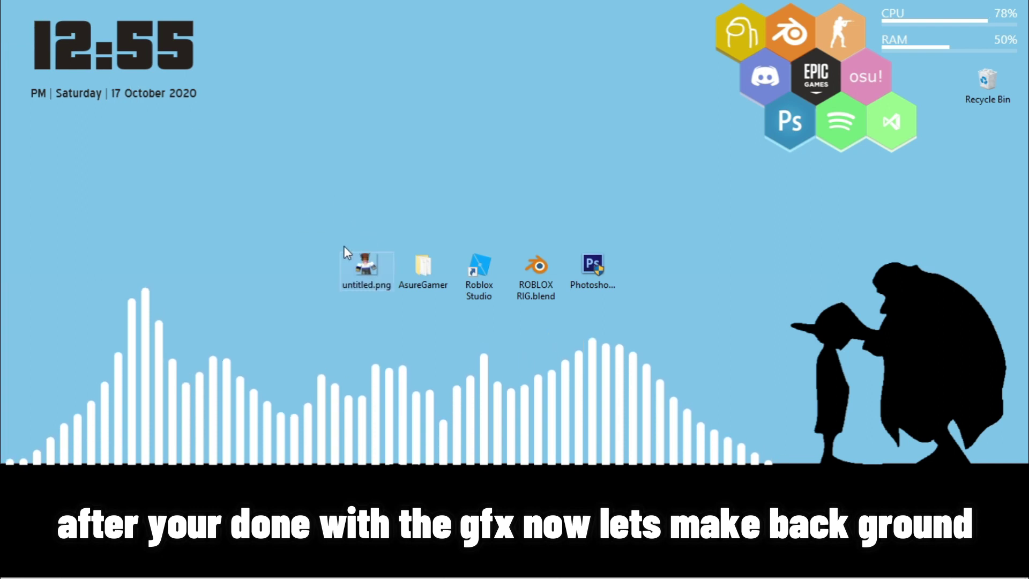
double_click(602, 268)
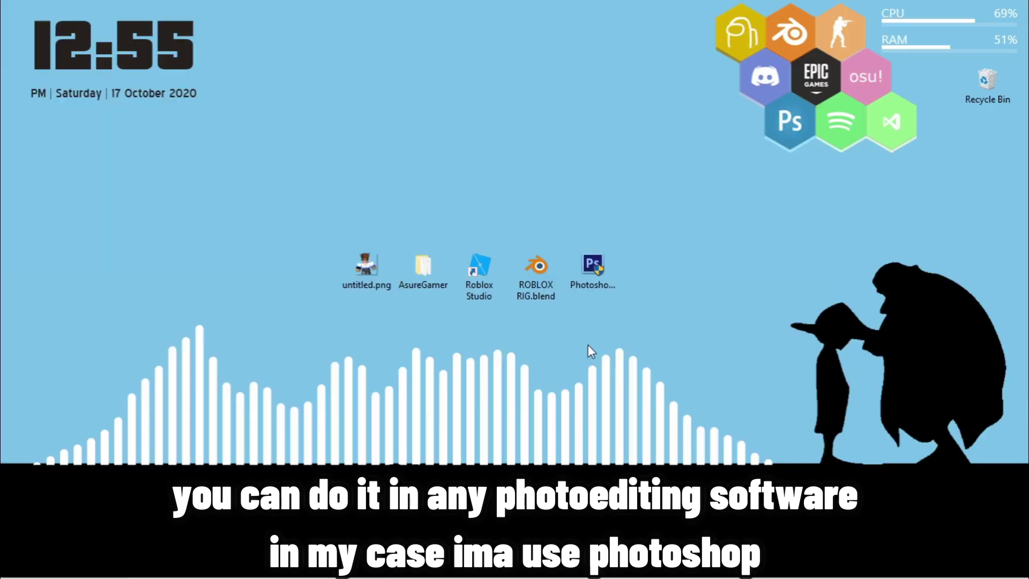
double_click(594, 282)
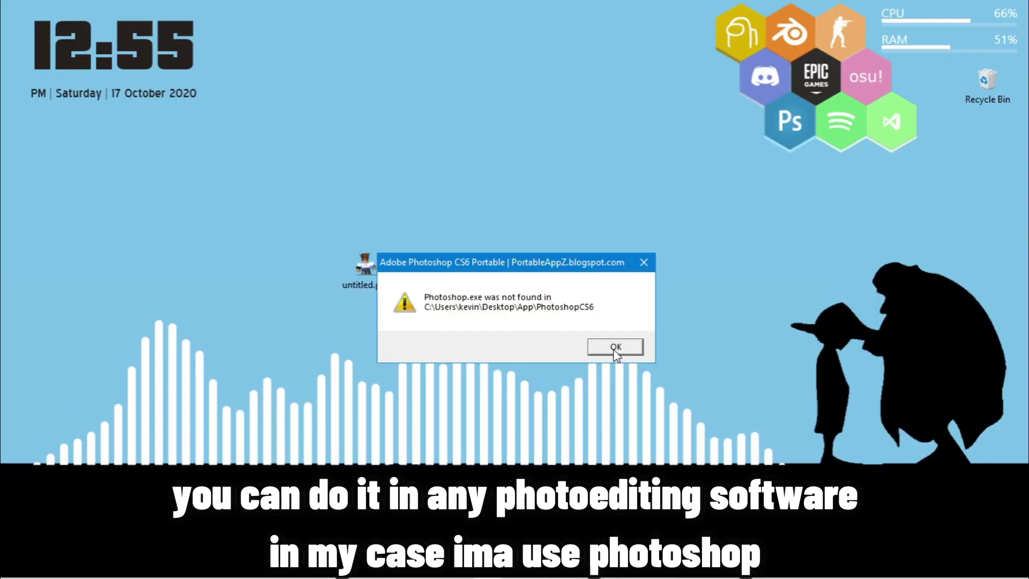
- Acknowledge the 'Photoshop.exe not found' error with OK
click(617, 348)
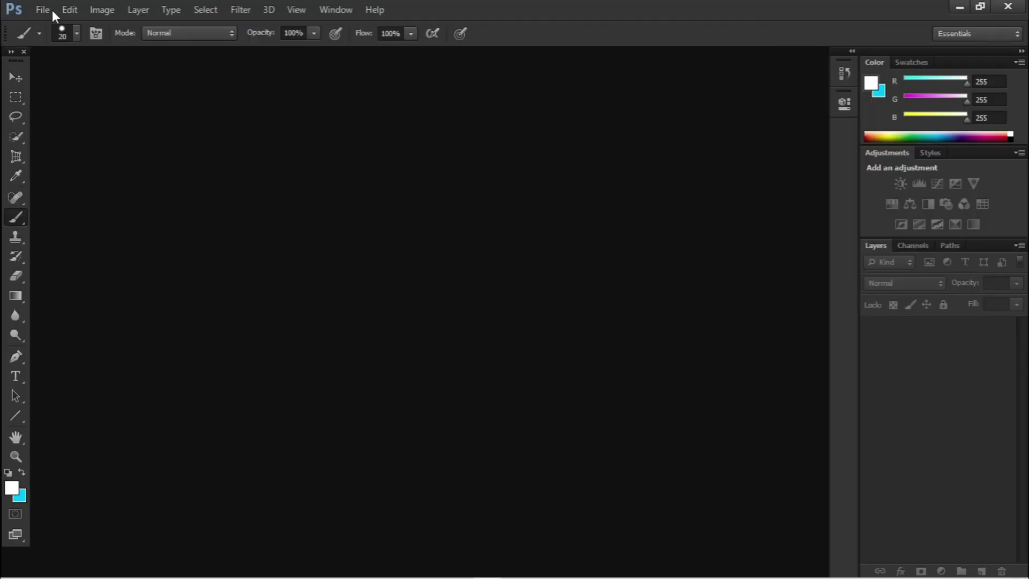
- Open untitled.png from the Desktop through File > Open
click(48, 9)
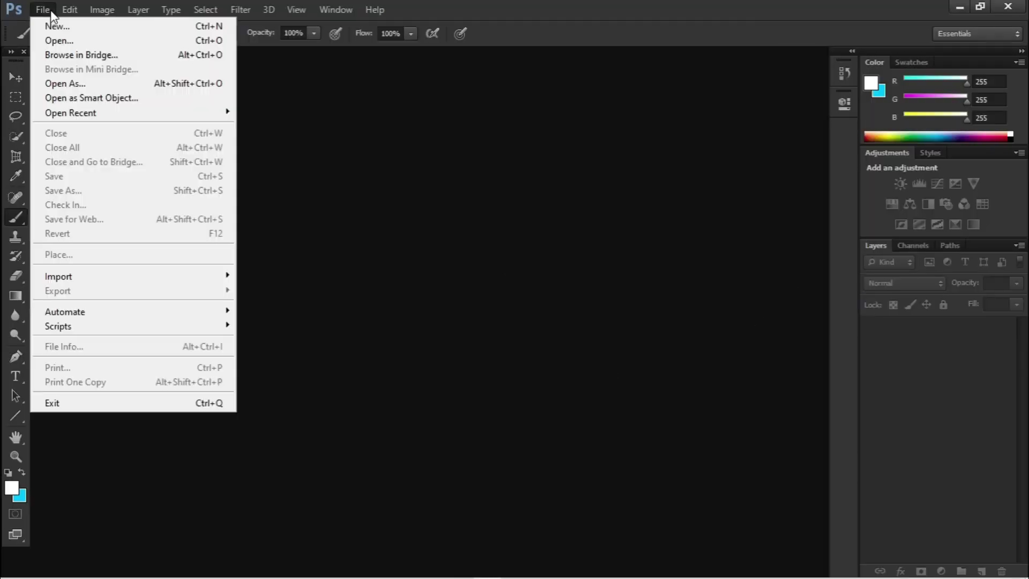
click(92, 43)
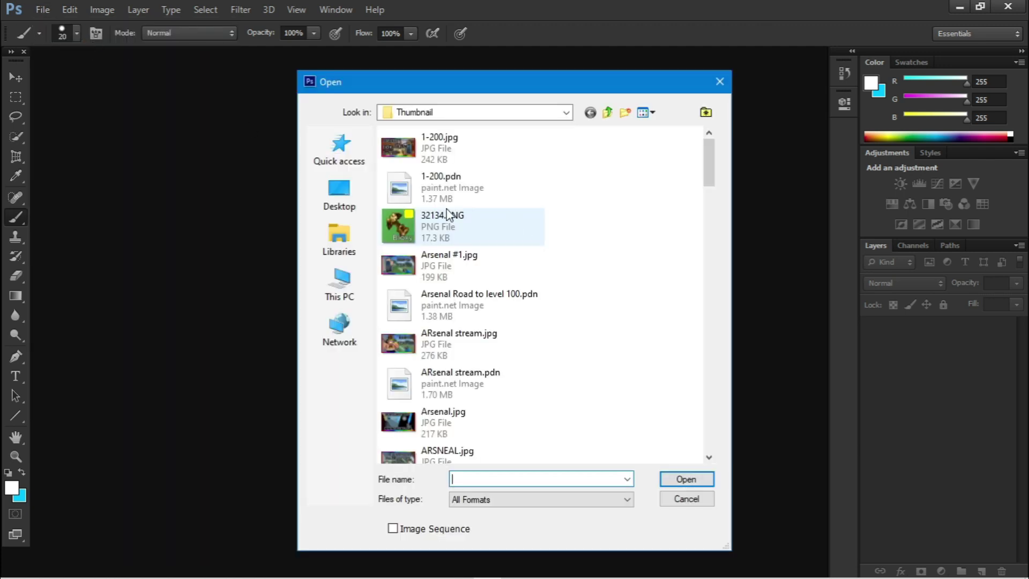
click(350, 197)
double_click(596, 318)
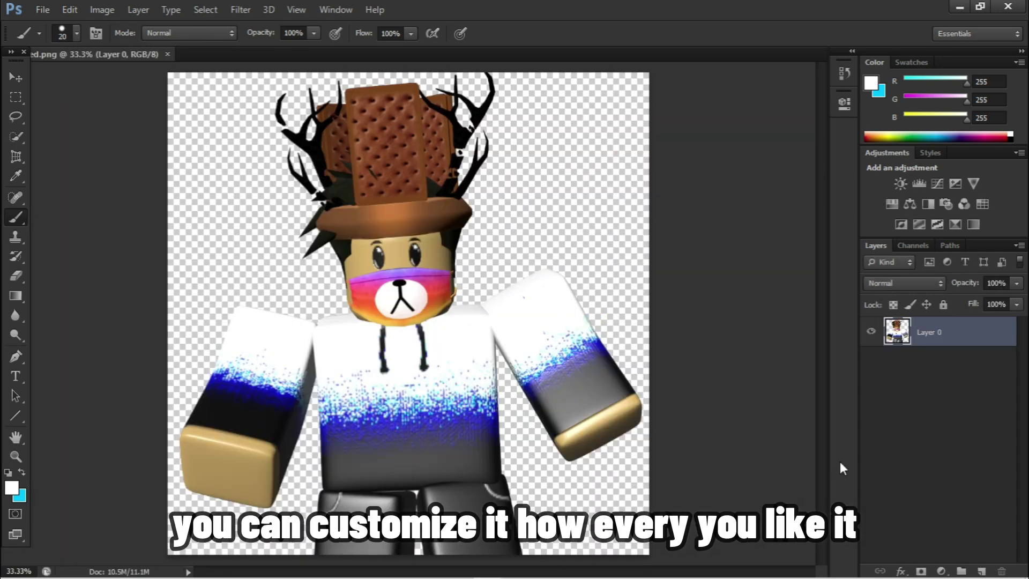
- Add Layer 1 below Layer 0 and fill it with a top-to-bottom white-to-cyan gradient
click(982, 571)
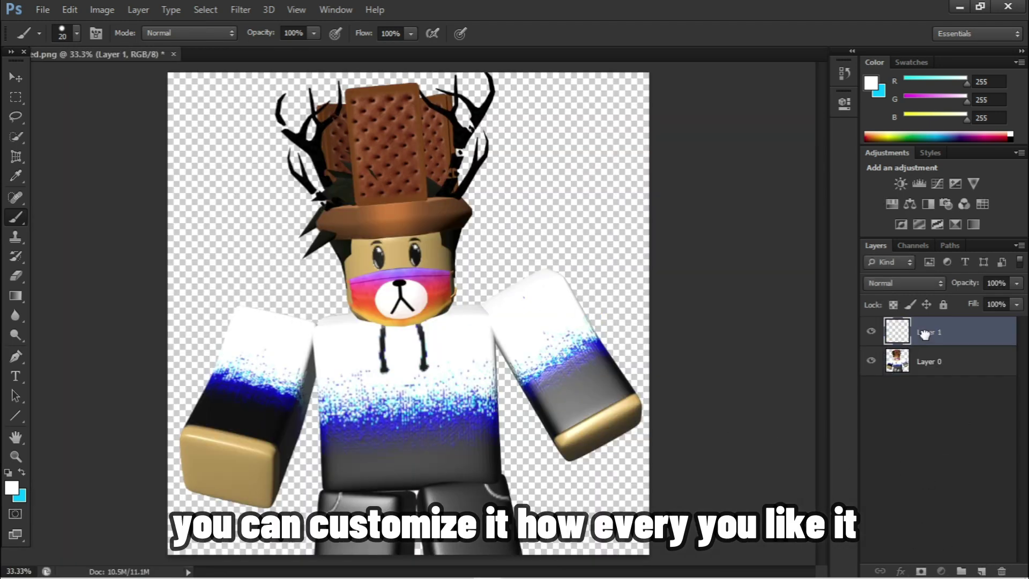
drag(924, 333, 863, 359)
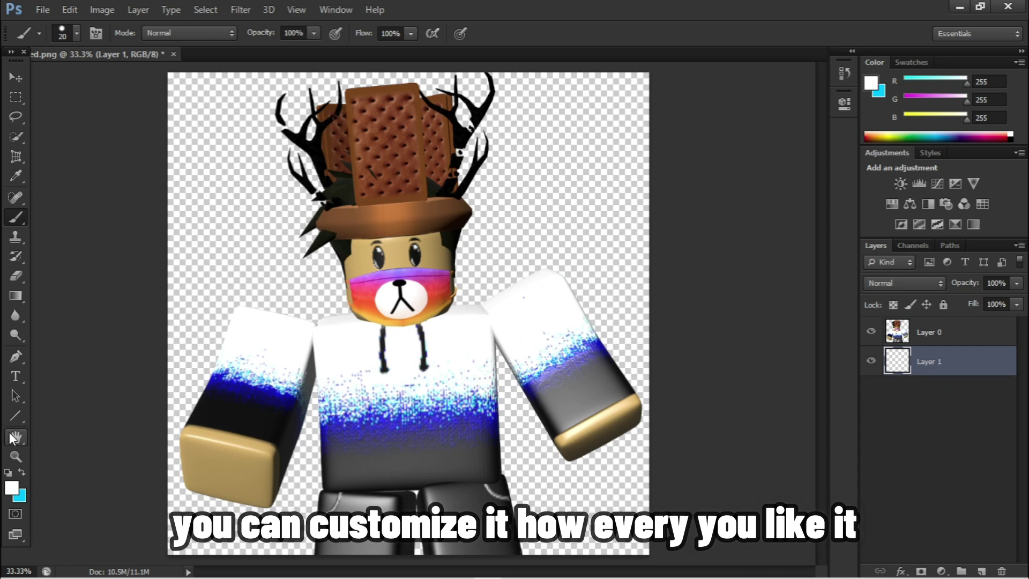
click(23, 293)
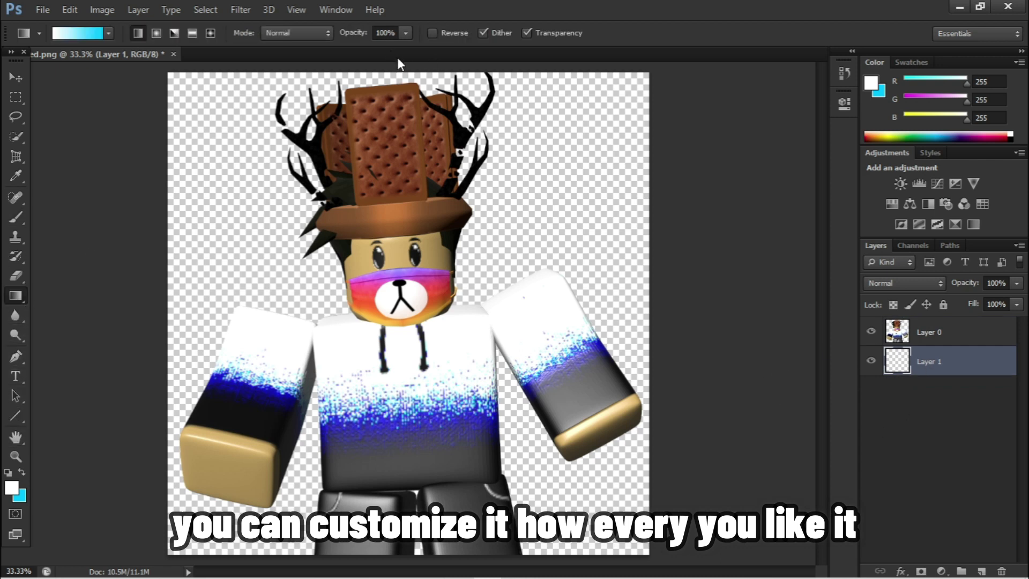
drag(402, 64, 389, 507)
drag(387, 574, 402, 563)
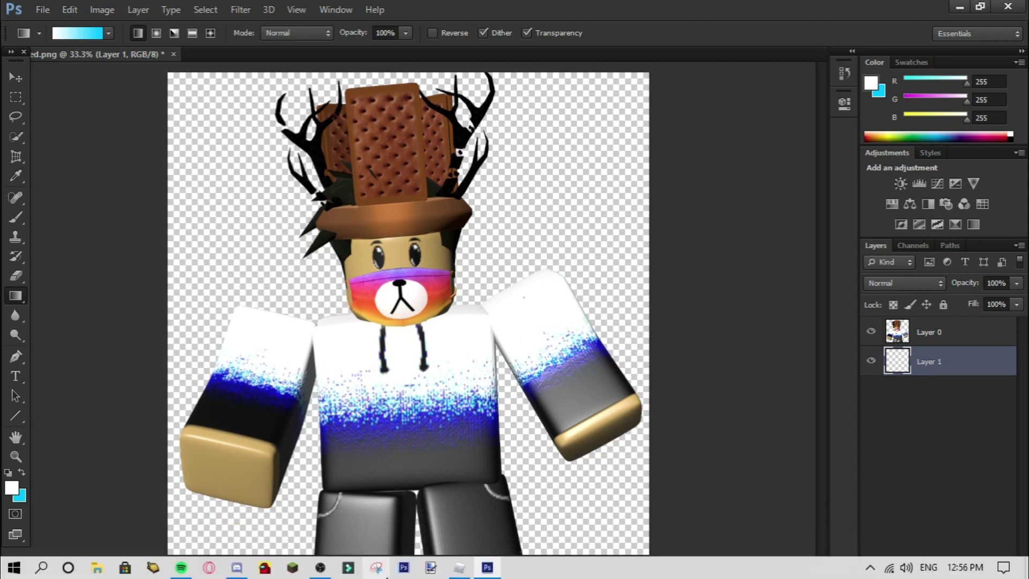
click(299, 11)
mouse_move(240, 9)
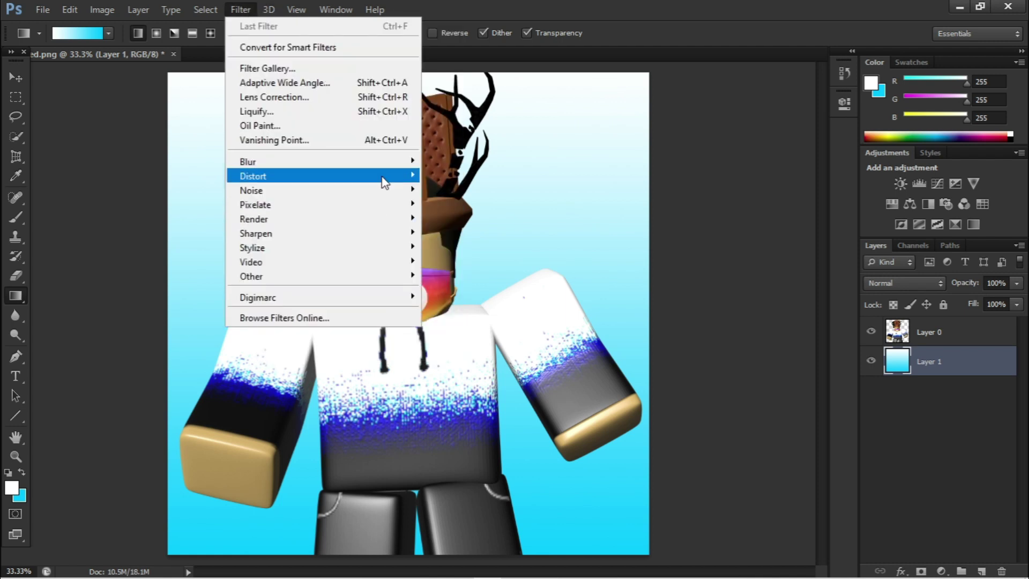
- Apply a Square Wave filter to Layer 1: 5 generators, wavelength about 97–98, amplitude 1–144
mouse_move(321, 176)
click(483, 282)
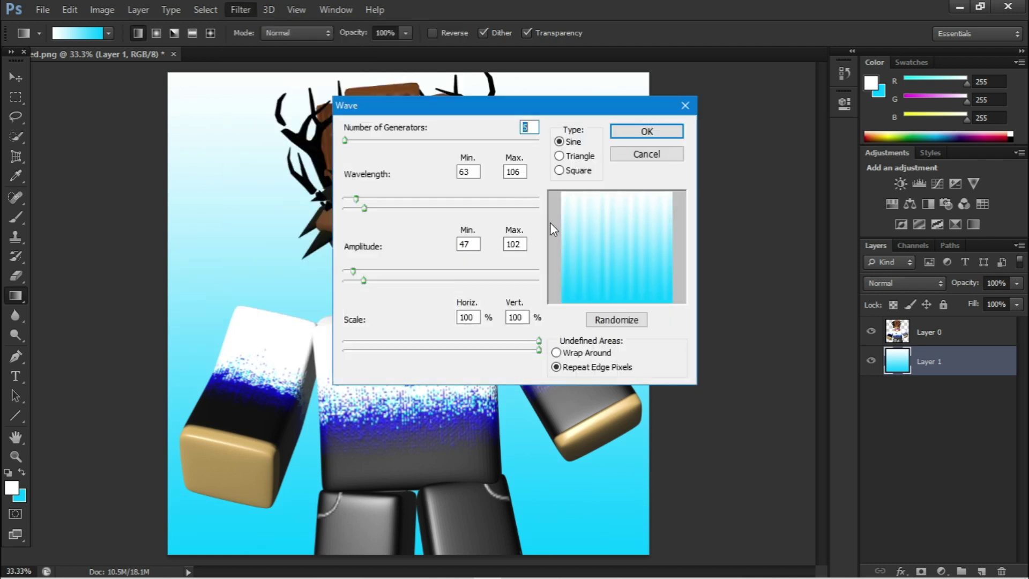
click(559, 170)
mouse_move(355, 204)
mouse_down()
mouse_move(346, 199)
mouse_move(363, 211)
mouse_move(350, 202)
mouse_up()
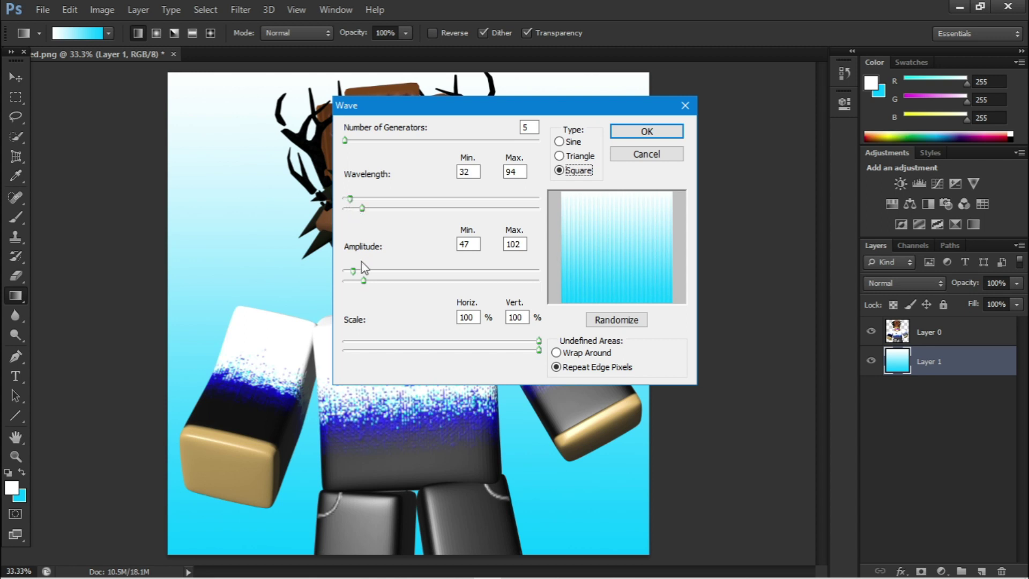
mouse_move(358, 277)
mouse_down()
mouse_move(449, 280)
mouse_move(316, 263)
mouse_up()
mouse_move(451, 287)
mouse_down()
mouse_move(345, 283)
mouse_move(374, 287)
mouse_up()
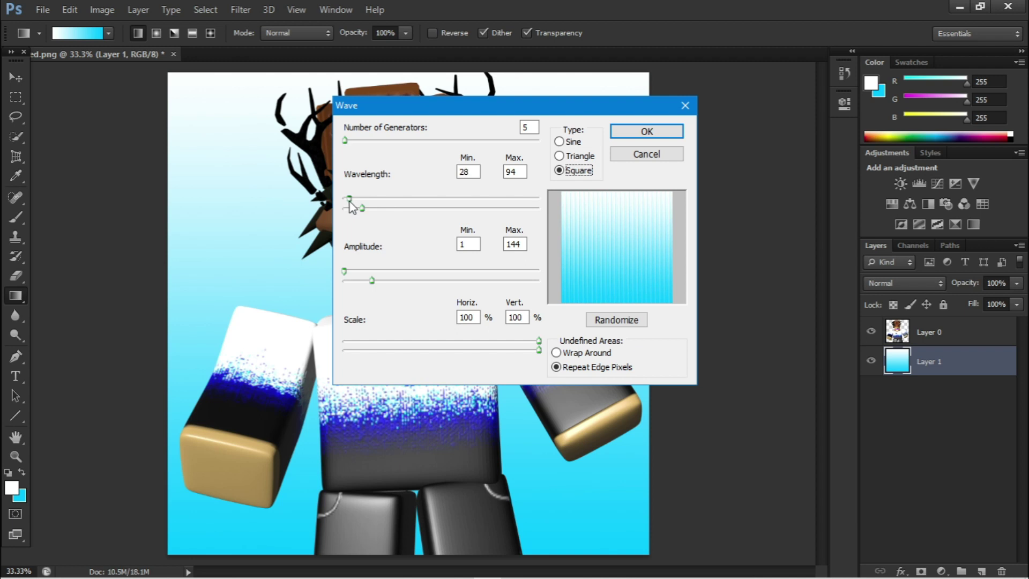
mouse_move(346, 203)
mouse_down()
mouse_move(488, 206)
mouse_move(396, 209)
mouse_up()
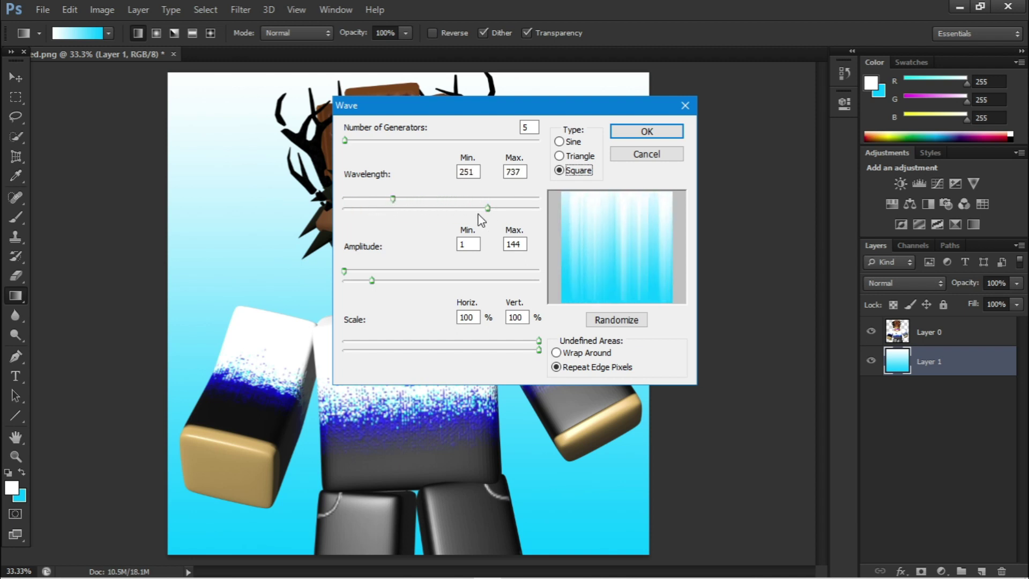
mouse_move(486, 210)
mouse_down()
mouse_move(363, 214)
mouse_move(358, 203)
mouse_move(370, 210)
mouse_up()
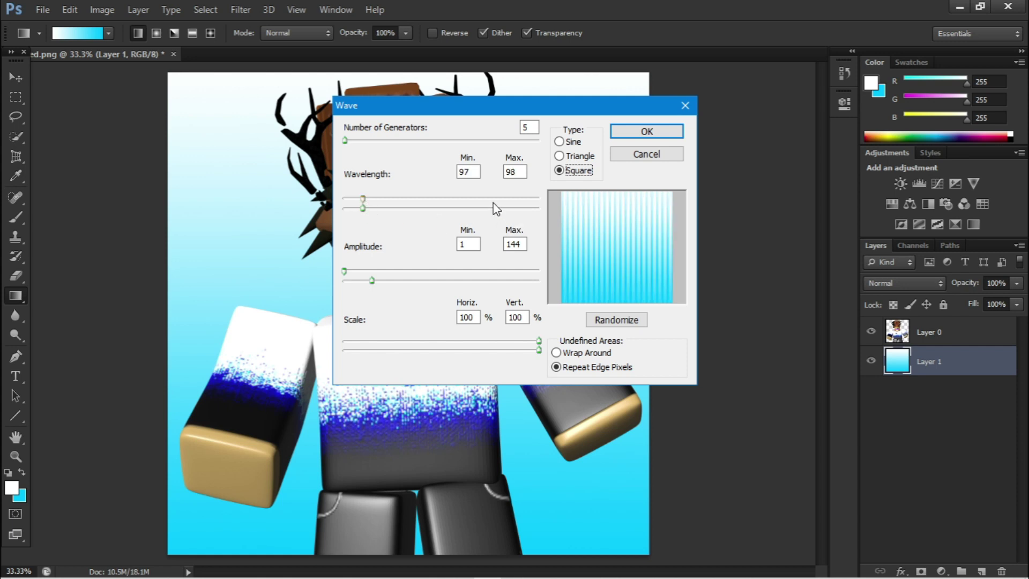
click(643, 132)
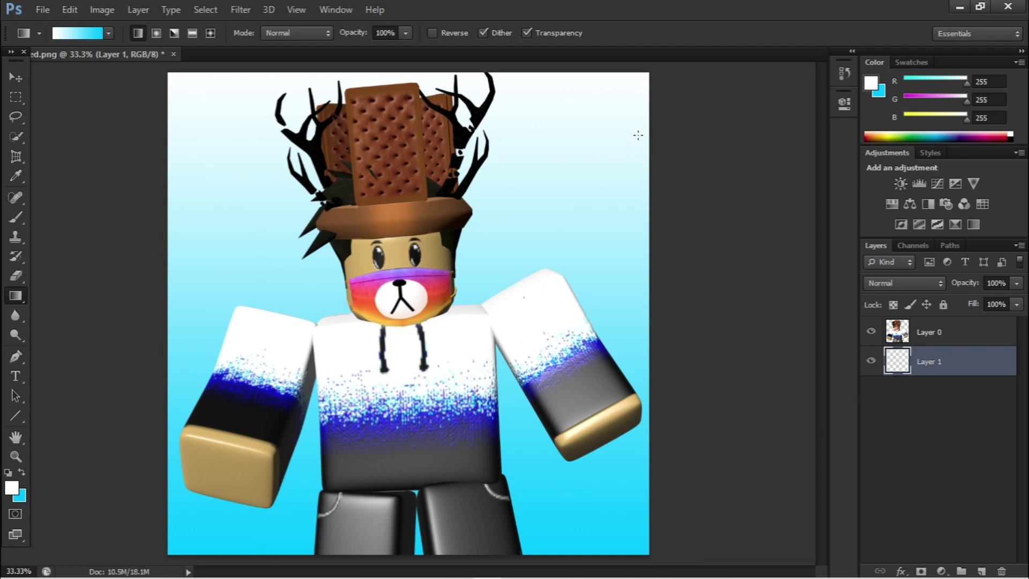
- Apply Polar Coordinates (Rectangular to Polar) to Layer 1's stripes
click(231, 10)
mouse_move(253, 176)
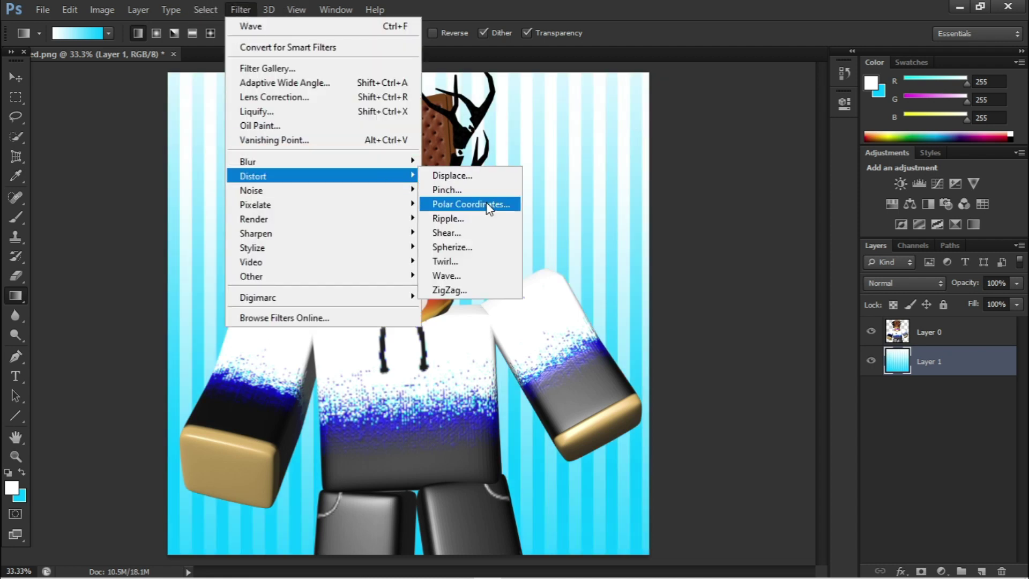
click(486, 205)
click(615, 134)
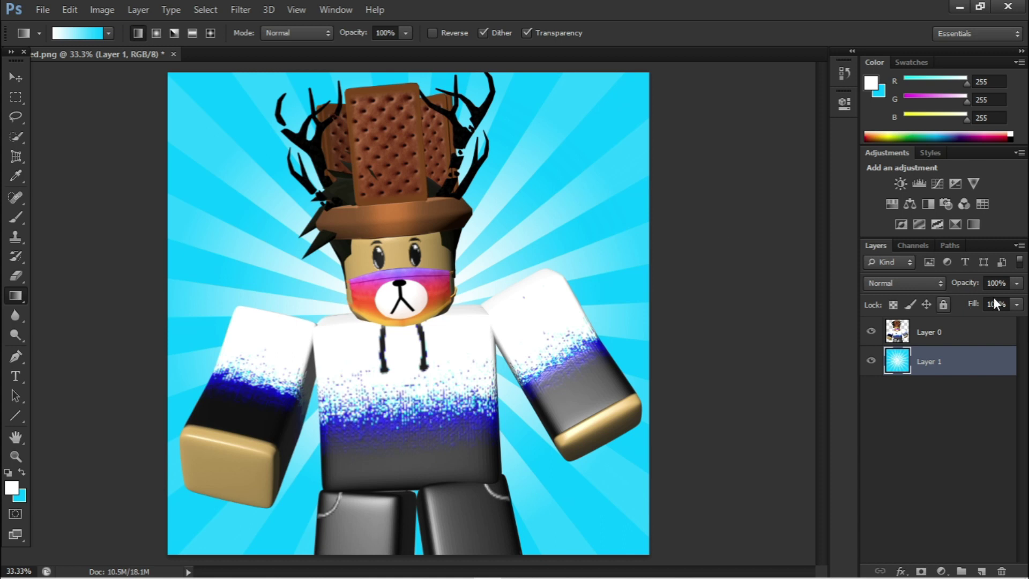
- Open Layer 0's layer style and enable an outside Stroke, starting to thicken it
click(945, 339)
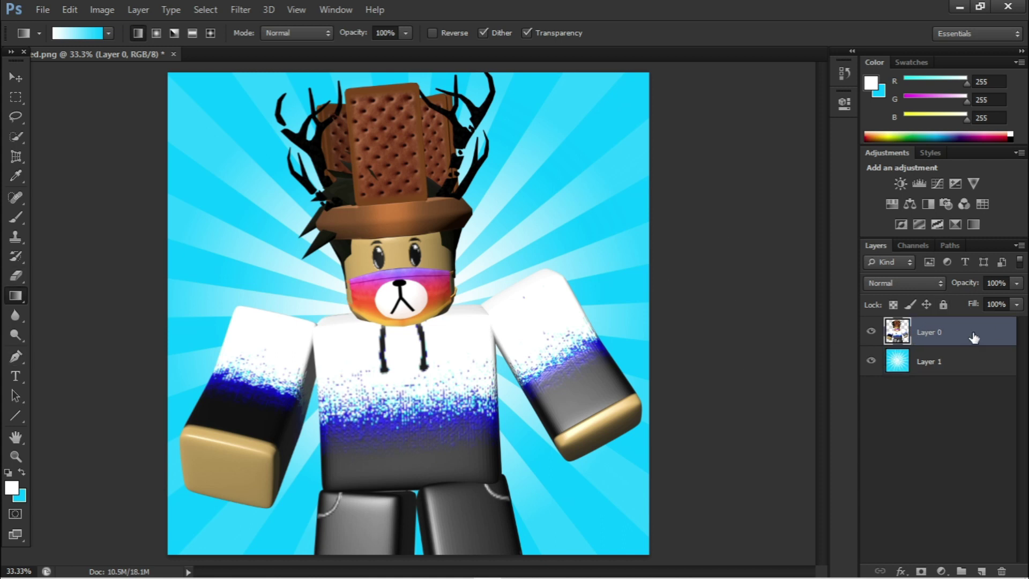
double_click(955, 330)
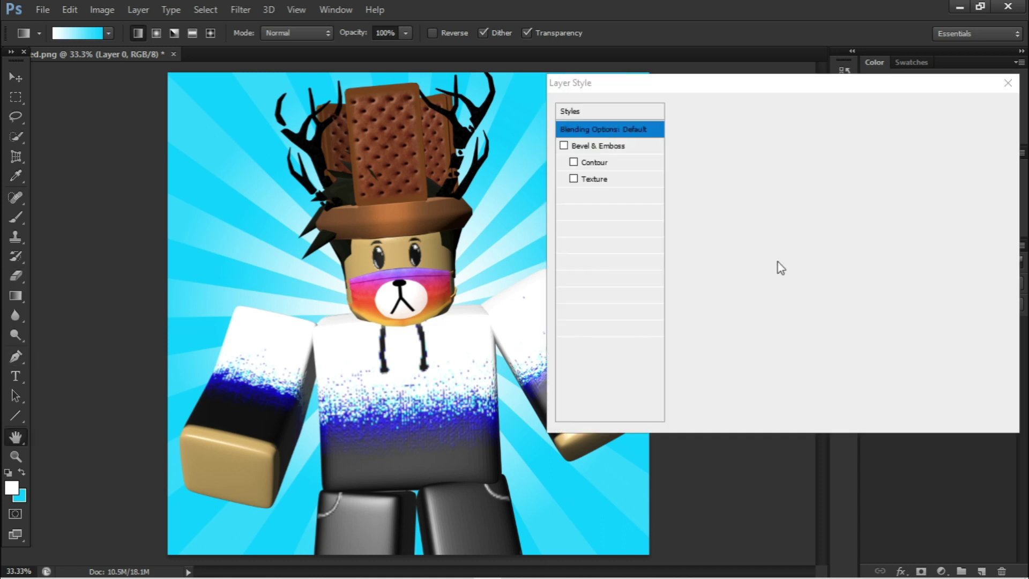
click(564, 195)
click(595, 197)
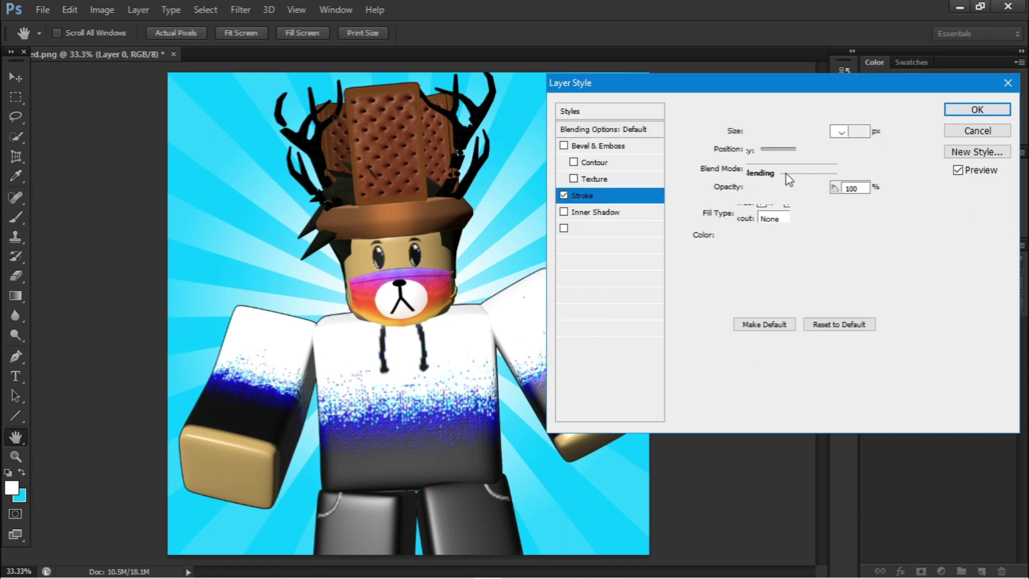
click(739, 236)
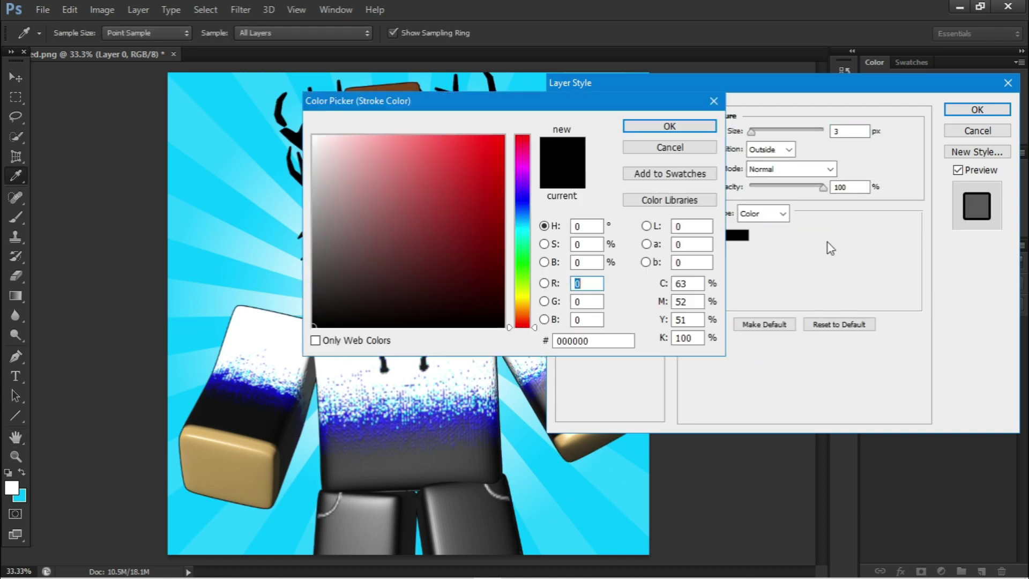
click(713, 101)
drag(752, 132, 760, 137)
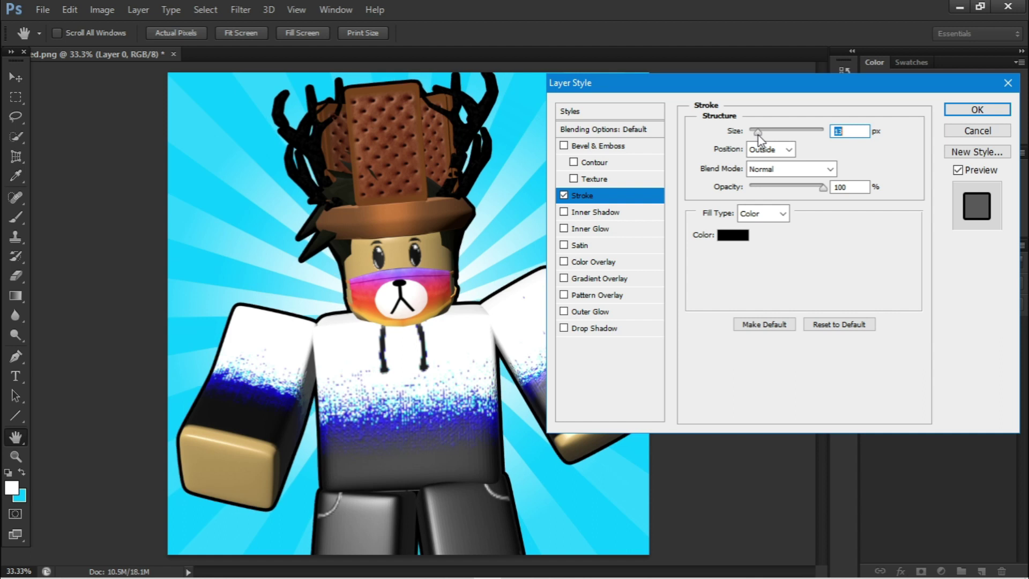
- Make the stroke white (ffffff) at 18 px and enable Drop Shadow
click(740, 239)
drag(384, 164, 314, 137)
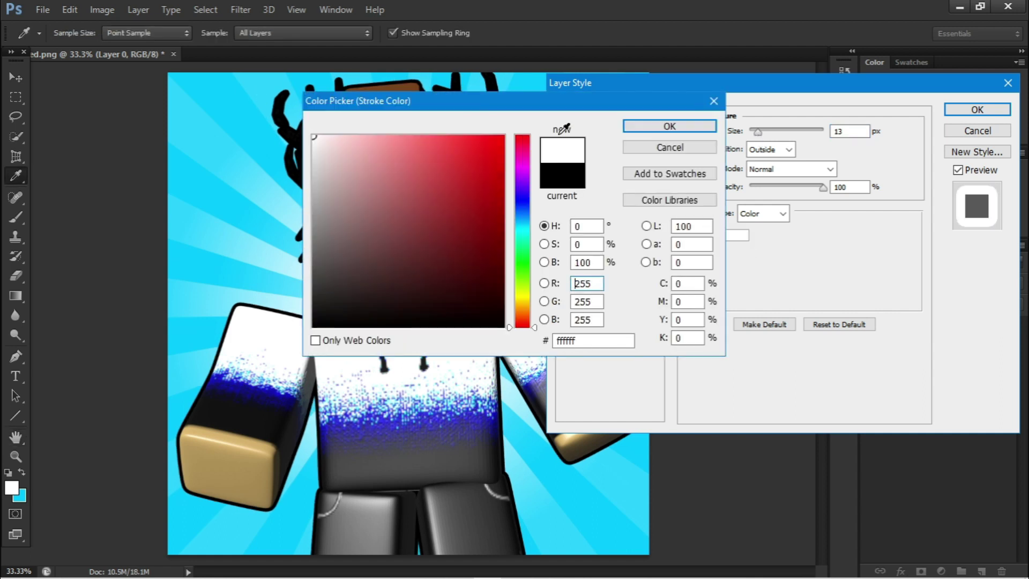
click(669, 126)
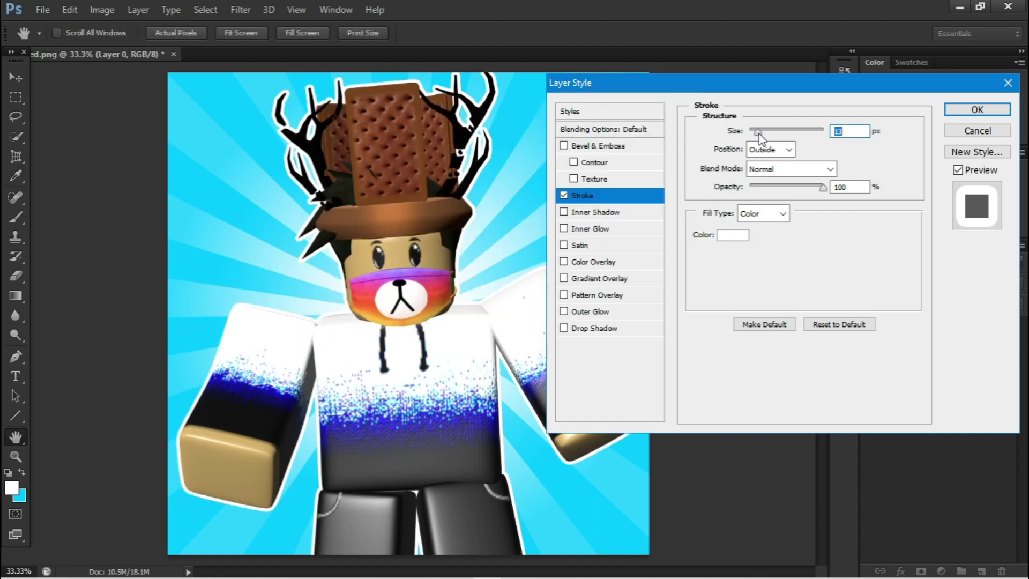
drag(761, 139, 765, 139)
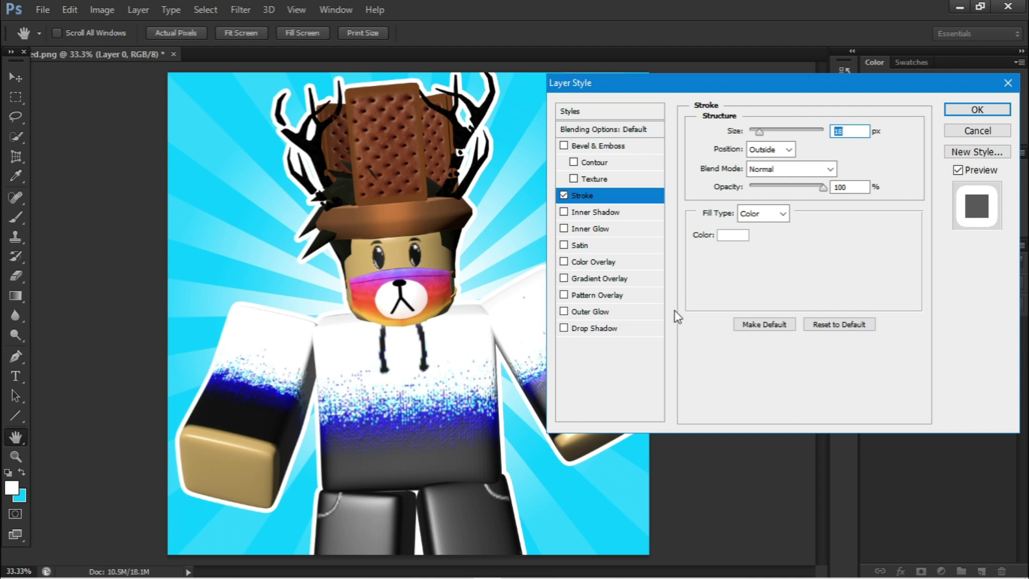
click(564, 328)
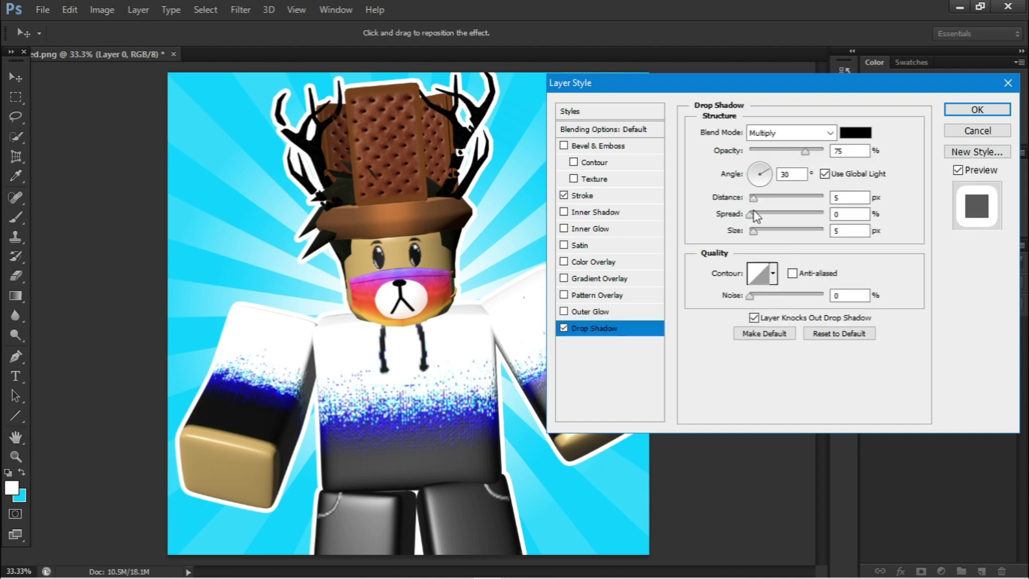
- Add a centred drop shadow to the avatar: distance 0, spread 17%, size about 90 px
mouse_move(755, 198)
mouse_down()
mouse_move(785, 199)
mouse_move(709, 198)
mouse_up()
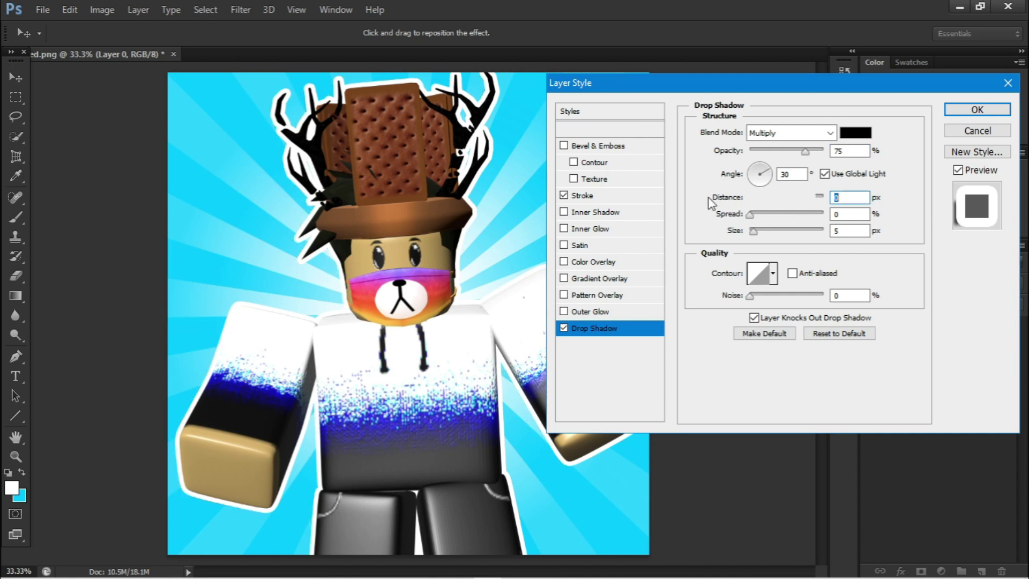
mouse_move(754, 231)
mouse_down()
mouse_move(797, 238)
mouse_move(758, 219)
mouse_move(749, 232)
mouse_move(791, 221)
mouse_move(773, 234)
mouse_move(755, 212)
mouse_move(798, 233)
mouse_move(766, 215)
mouse_up()
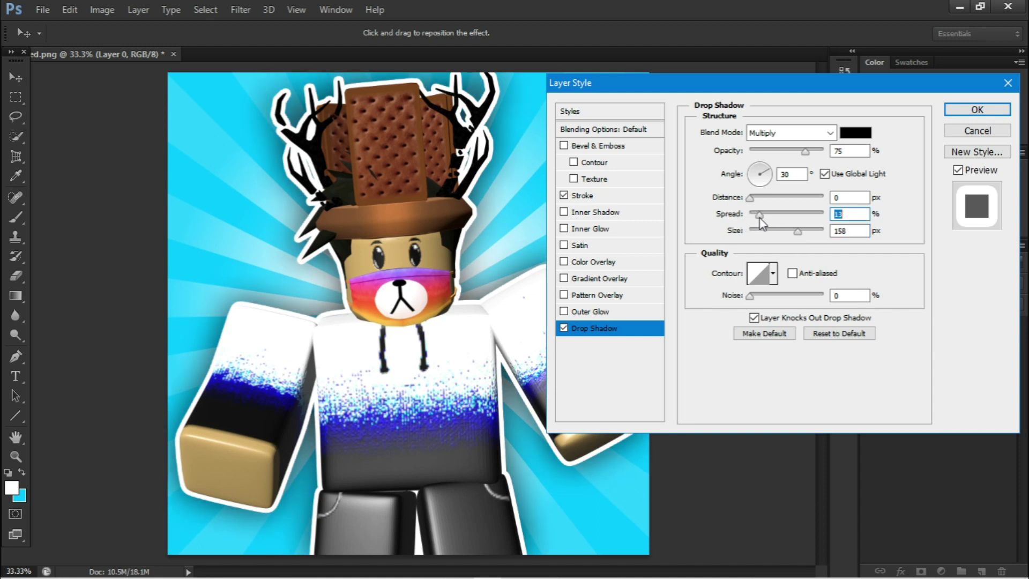
drag(764, 217, 782, 233)
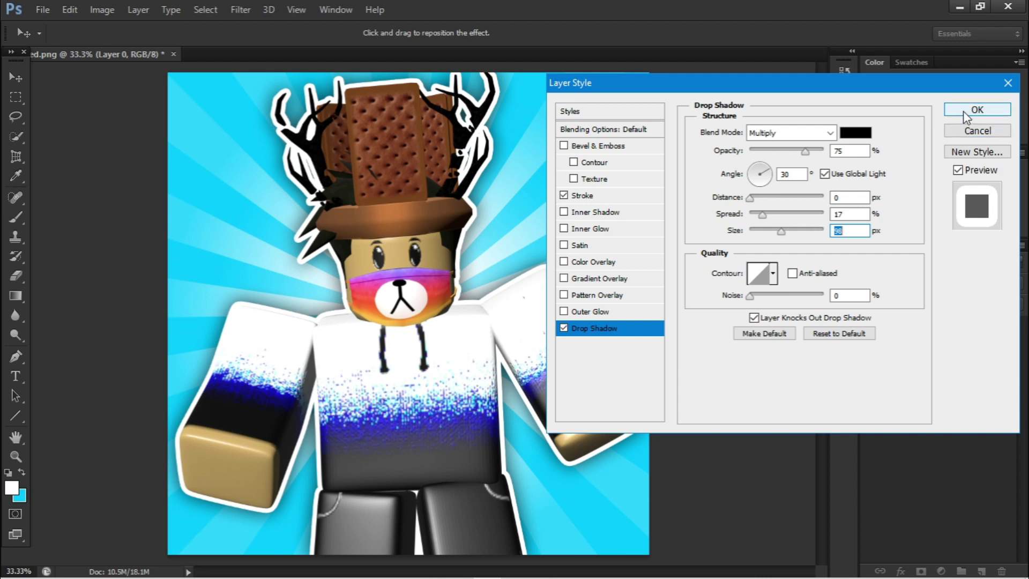
click(963, 111)
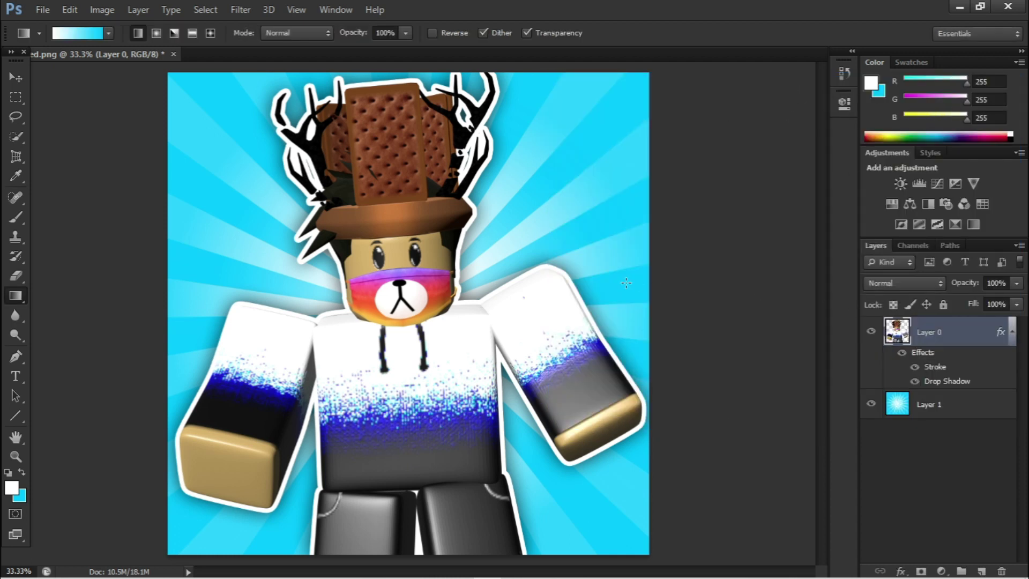
- Save the image as untitled.jpg on the Desktop at JPEG quality 12, then quit Photoshop
click(42, 10)
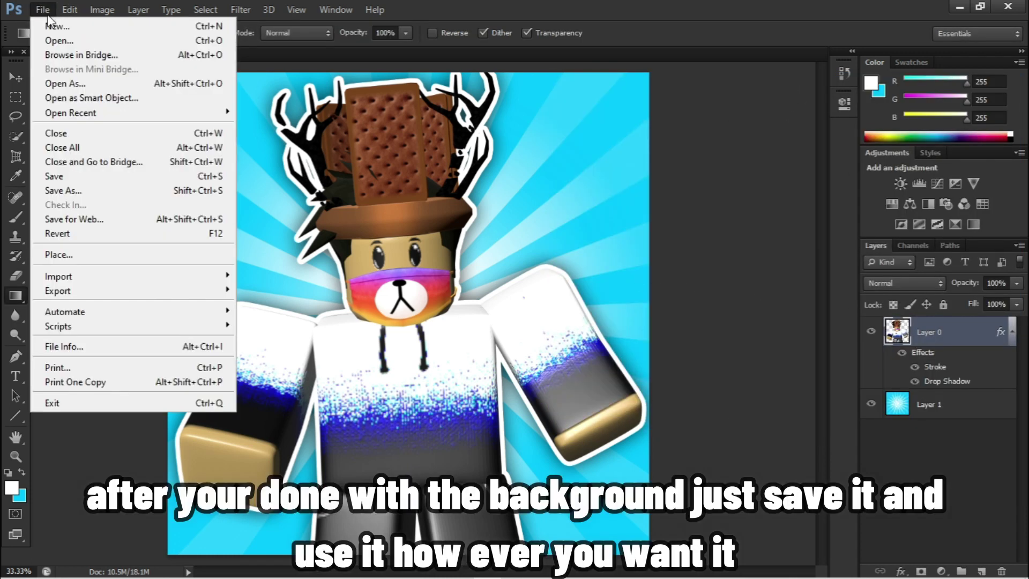
click(63, 190)
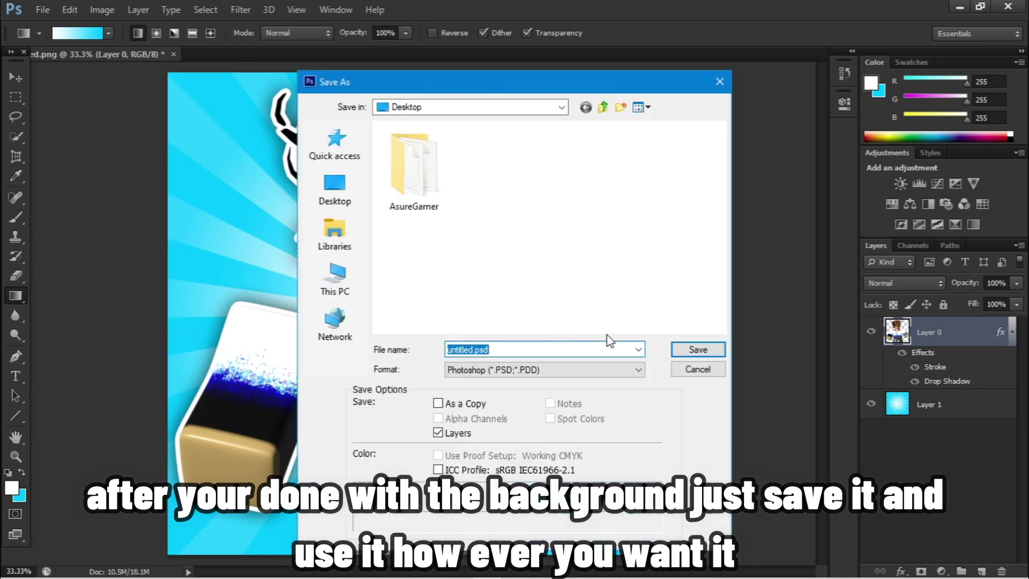
click(590, 370)
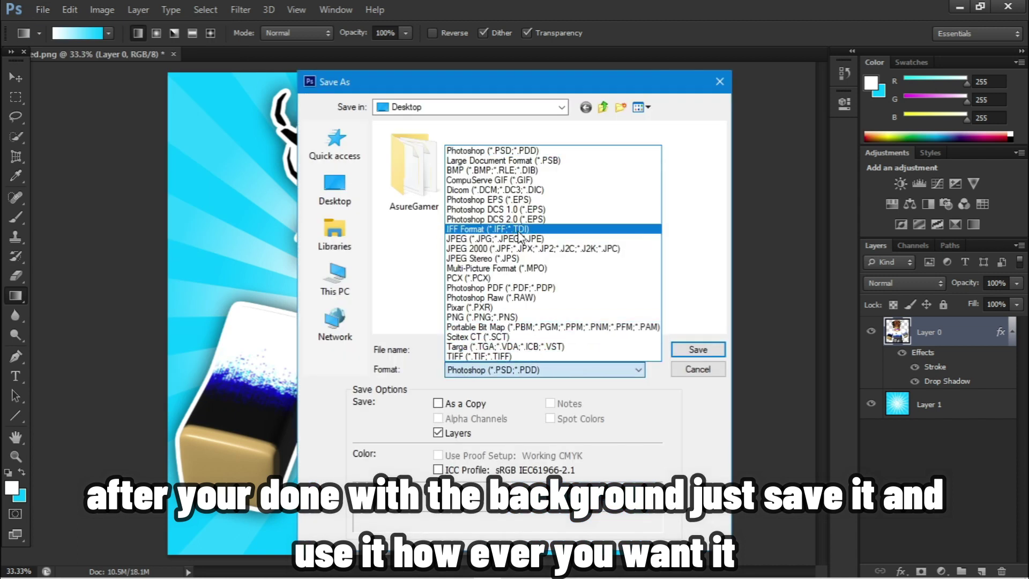
click(540, 242)
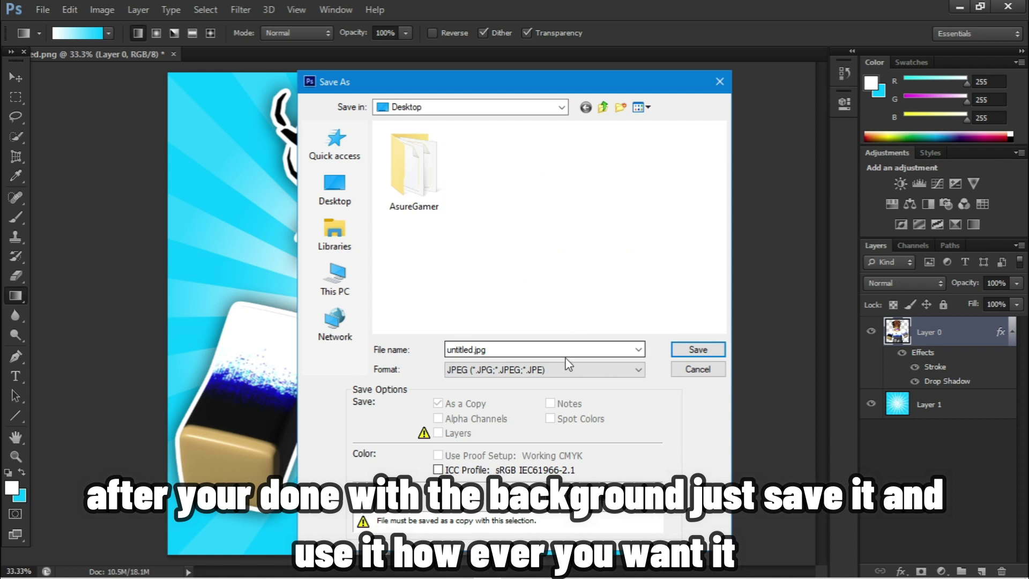
click(697, 348)
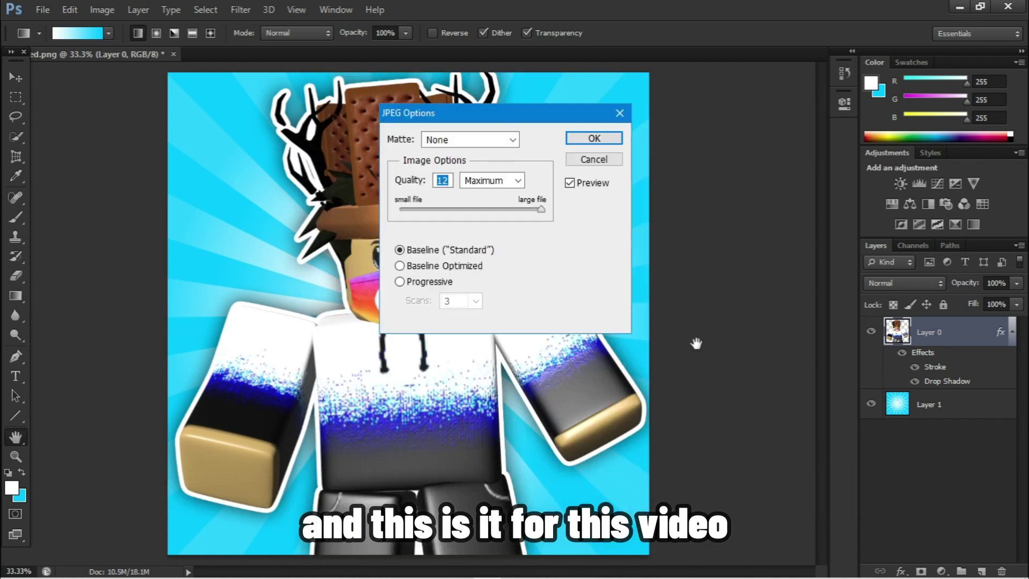
click(590, 139)
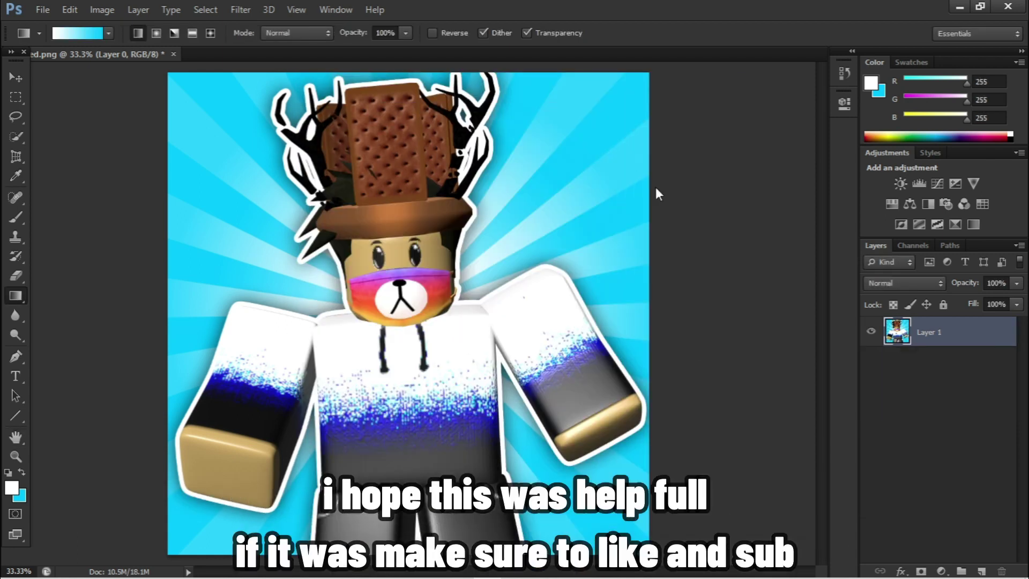
click(1007, 8)
- Close Photoshop without saving, move untitled.jpg beside untitled.png on the desktop, and open it
click(536, 229)
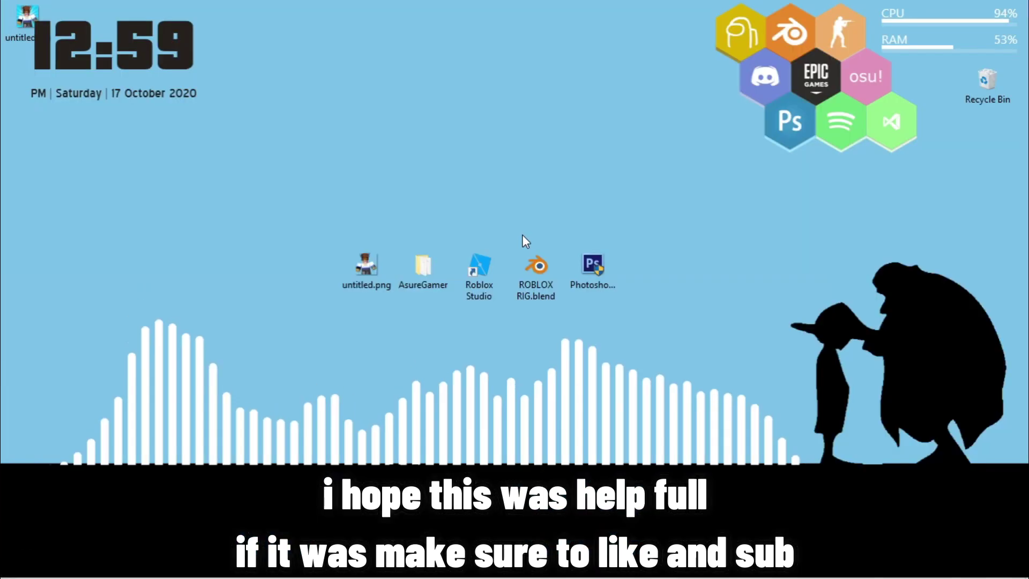
drag(24, 18, 252, 271)
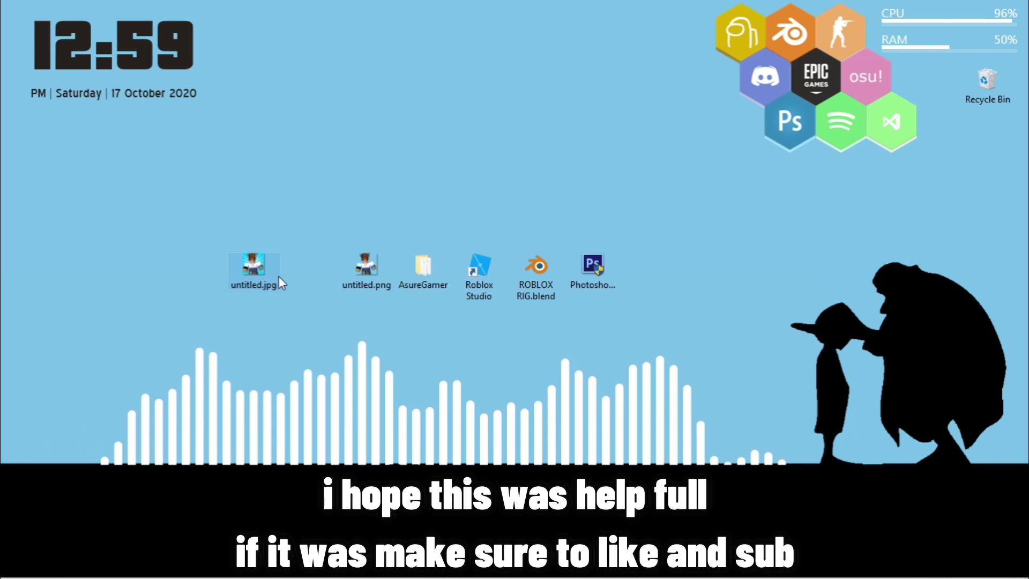
double_click(252, 271)
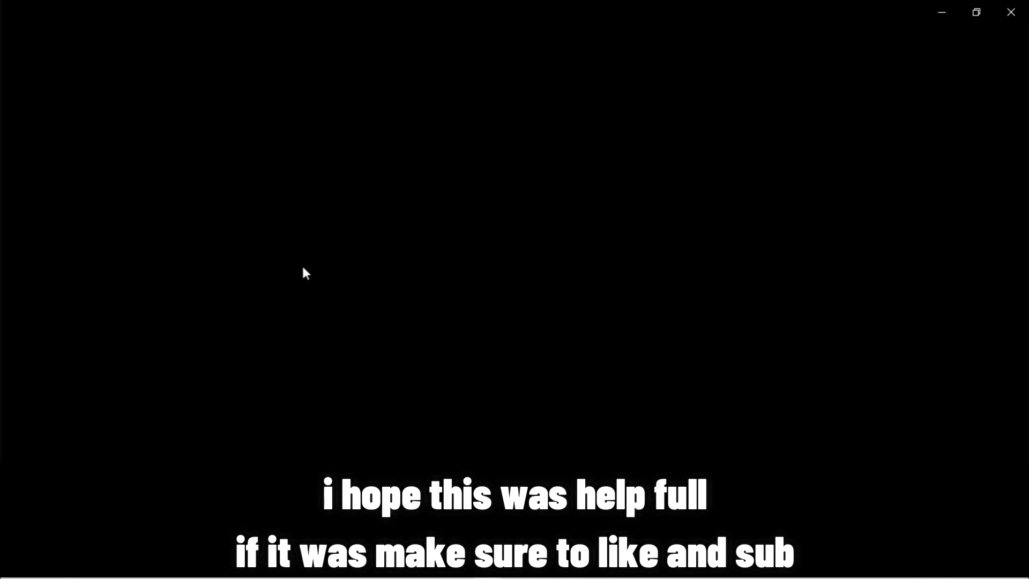